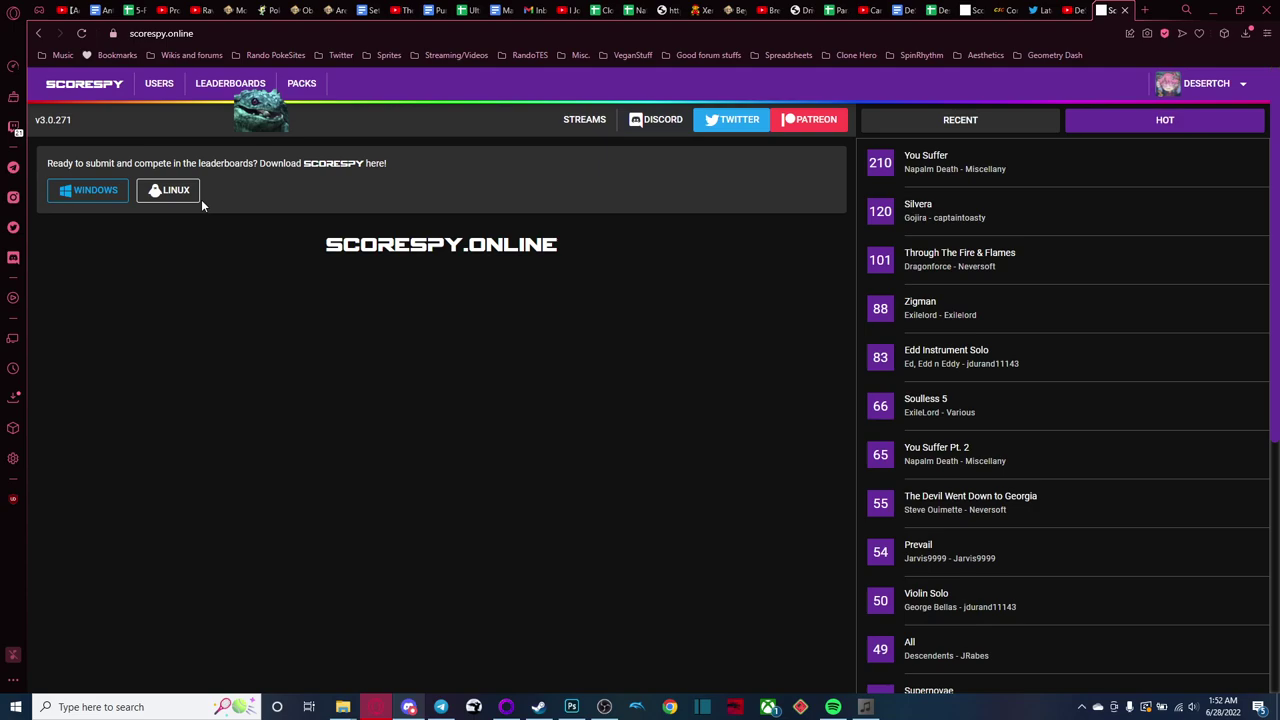
left_click(1218, 86)
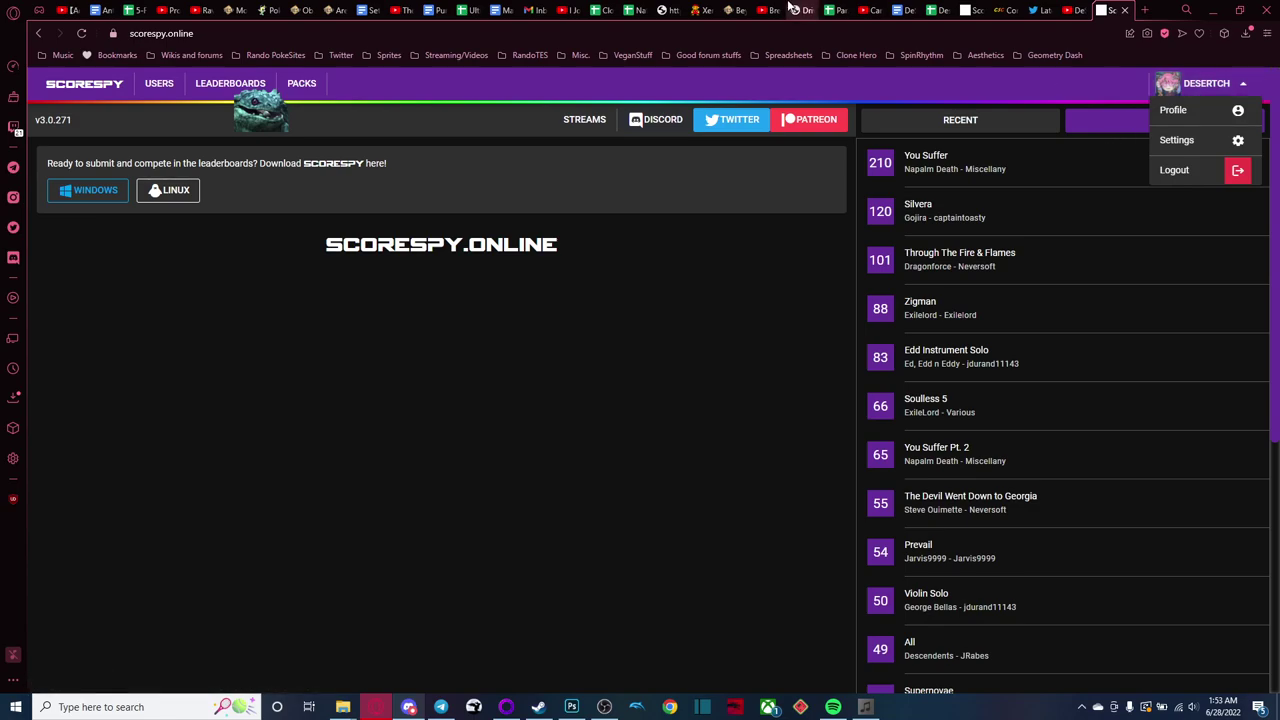
left_click(984, 77)
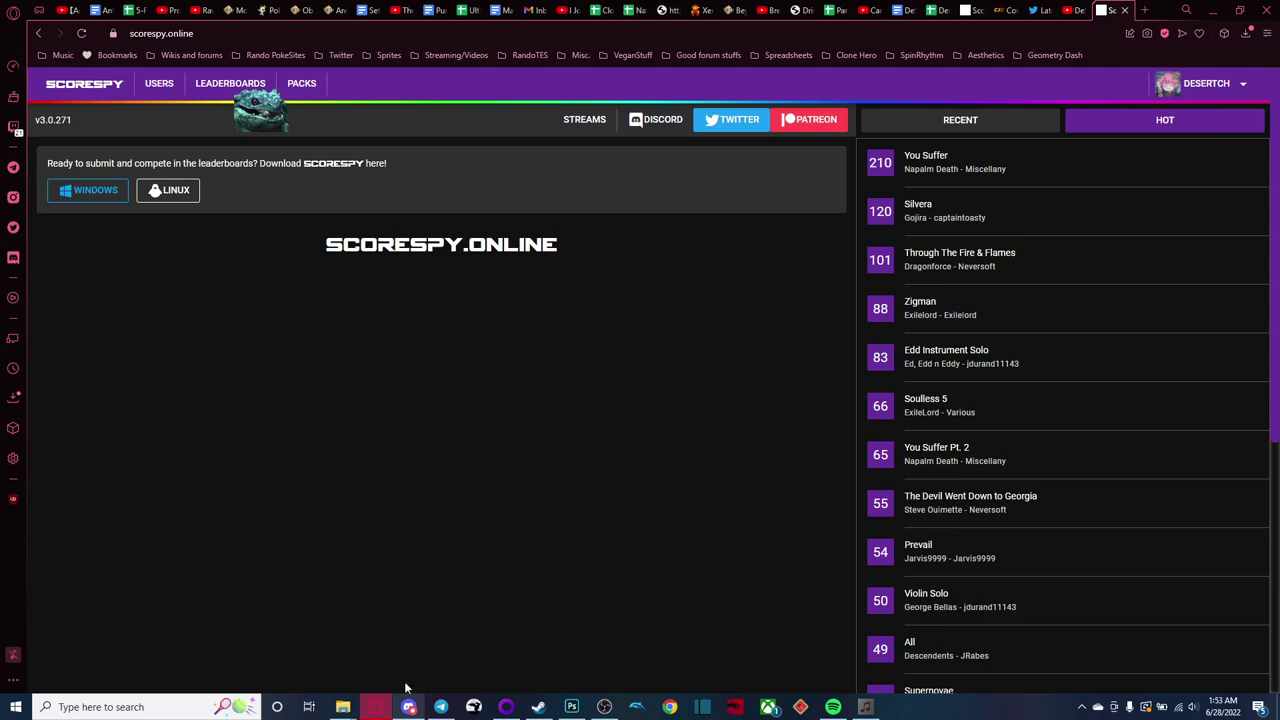
Step: Switch to the ScoreSpy launcher, maximized, and open the game's Config editor
mouse_move(343, 705)
left_click(415, 612)
mouse_move(866, 707)
left_click(868, 648)
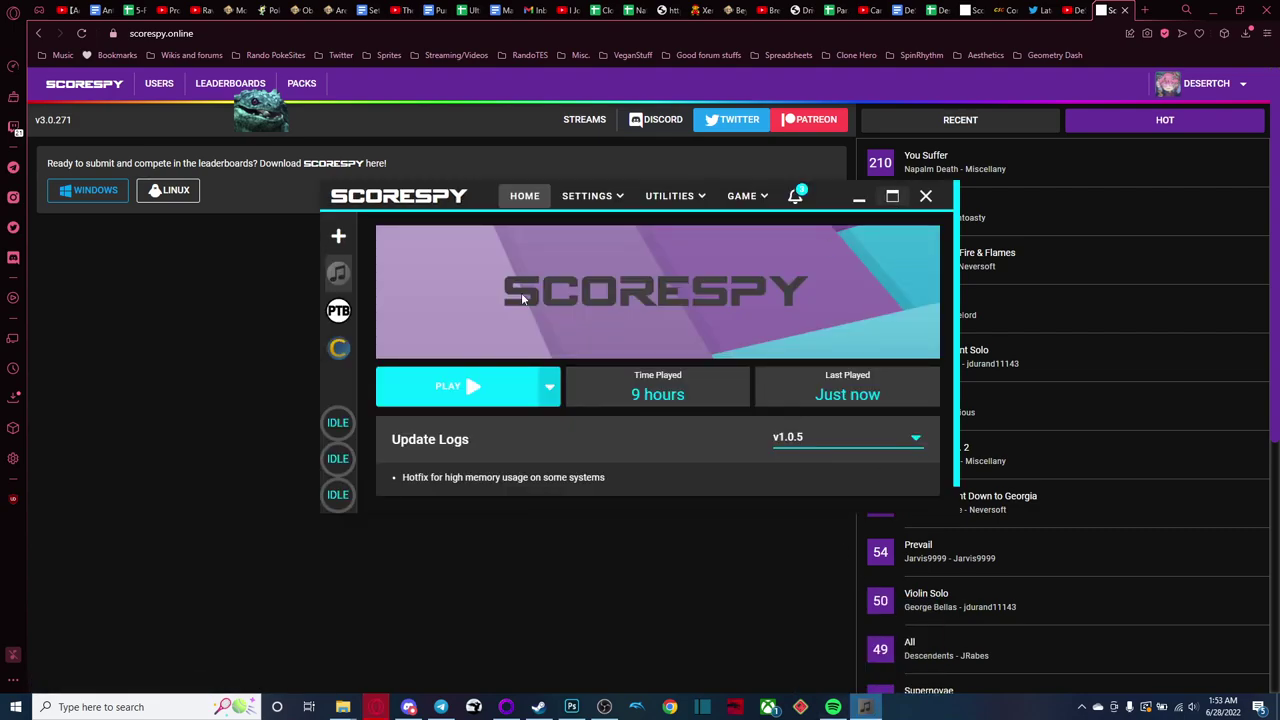
left_click(892, 196)
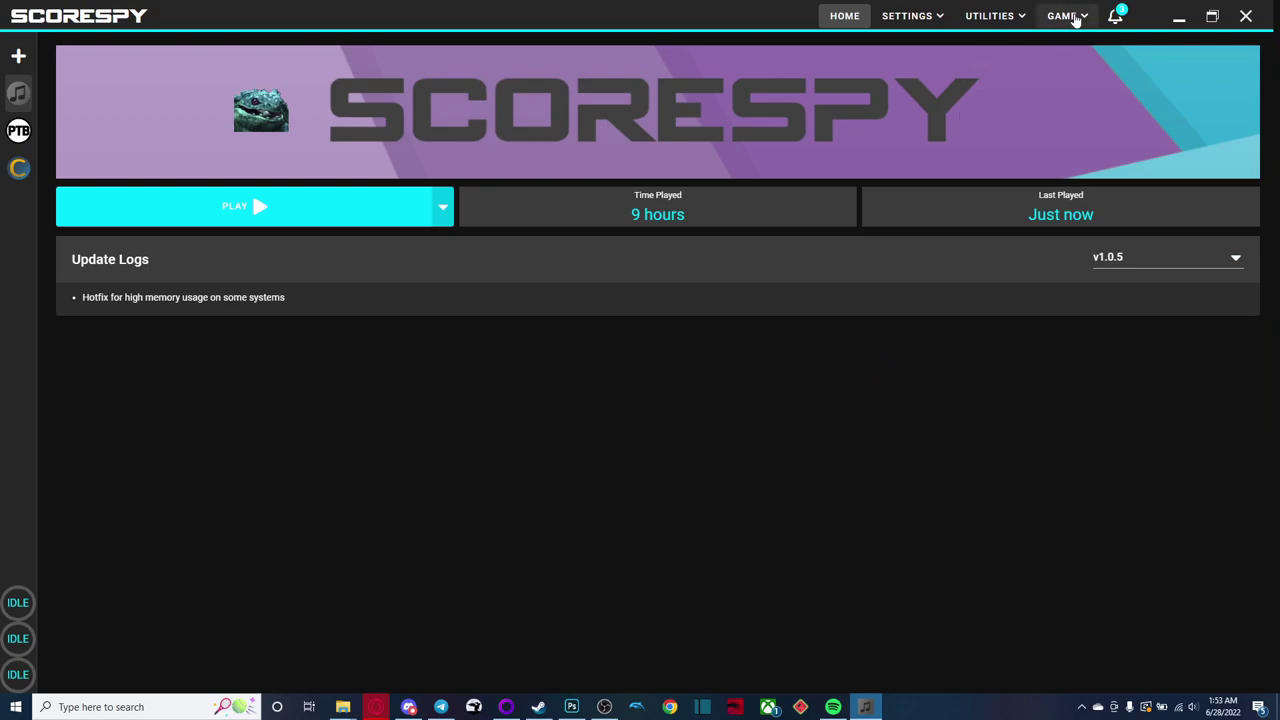
left_click(1075, 18)
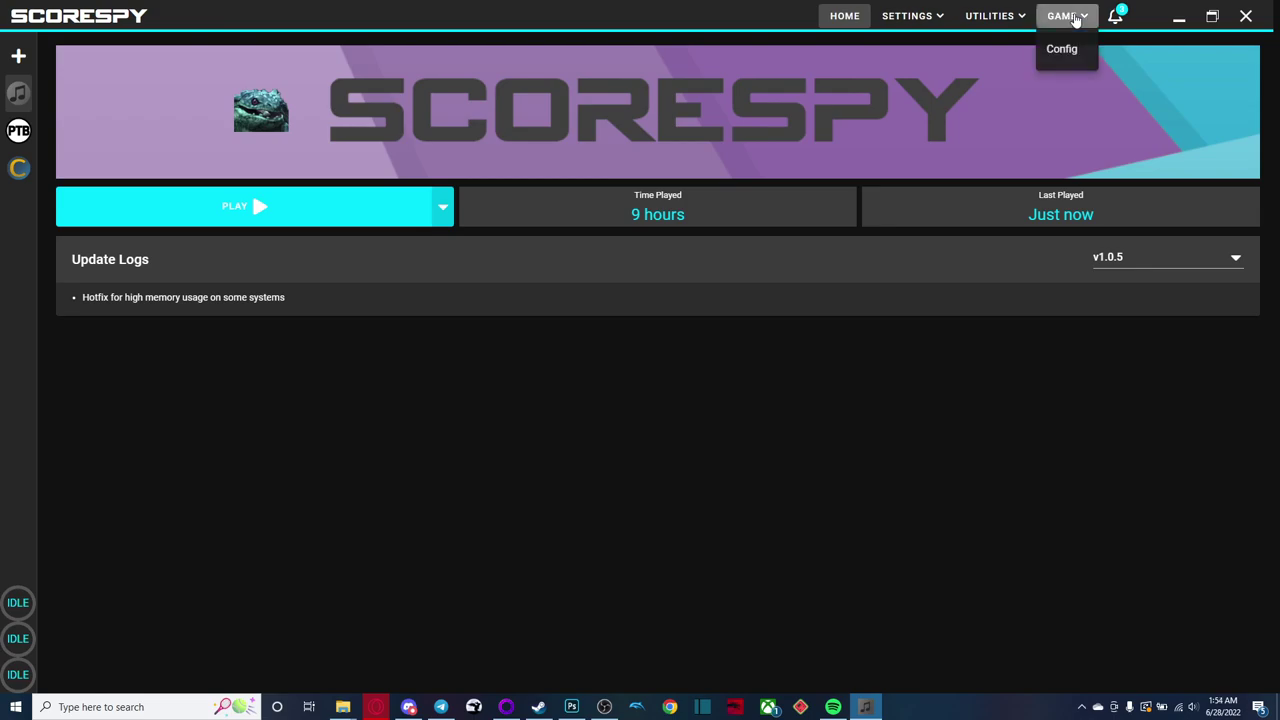
left_click(1073, 57)
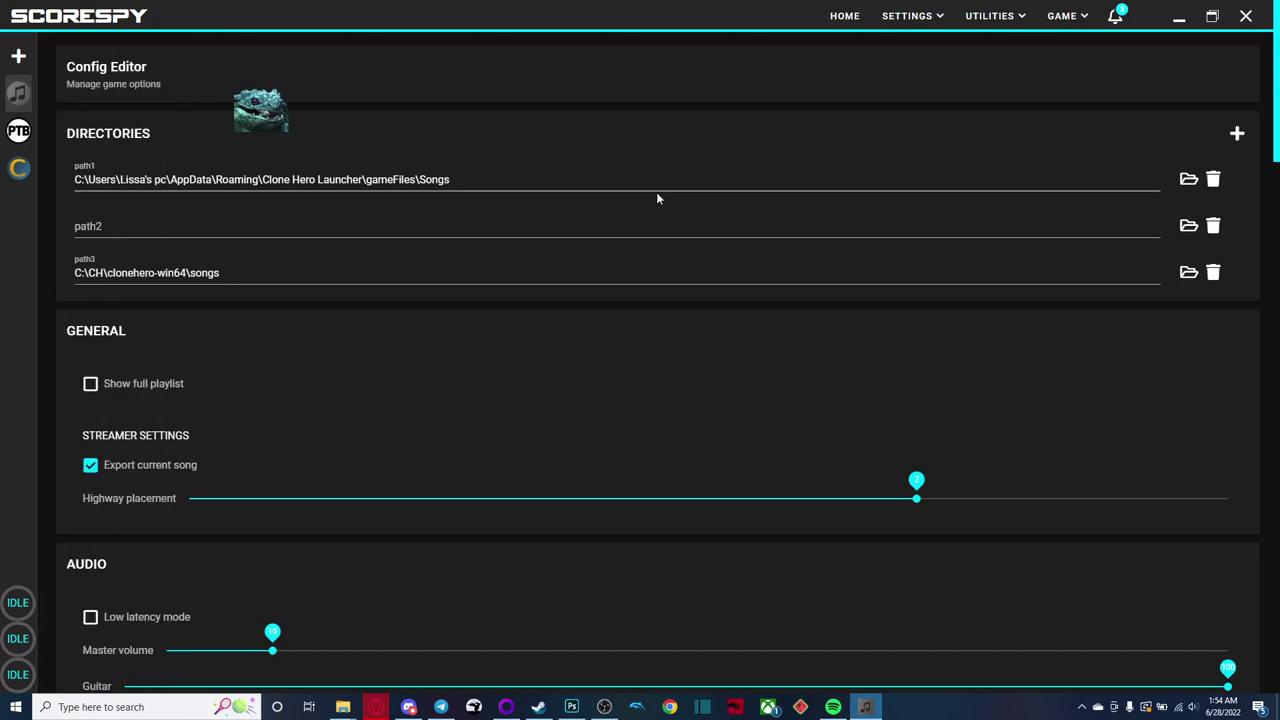
Step: Look through the Config Editor's directory, general, audio, video, gameplay and online options
scroll(488, 399, "down", 15)
scroll(488, 399, "down", 12)
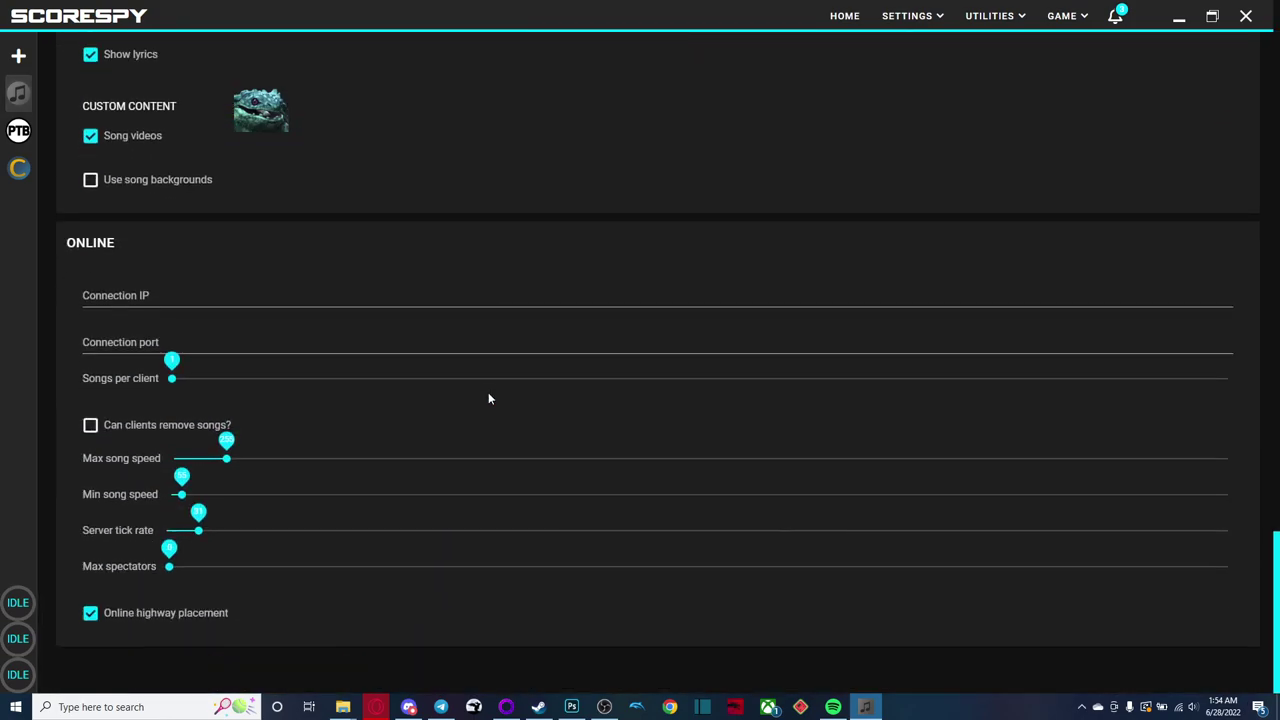
scroll(488, 398, "up", 15)
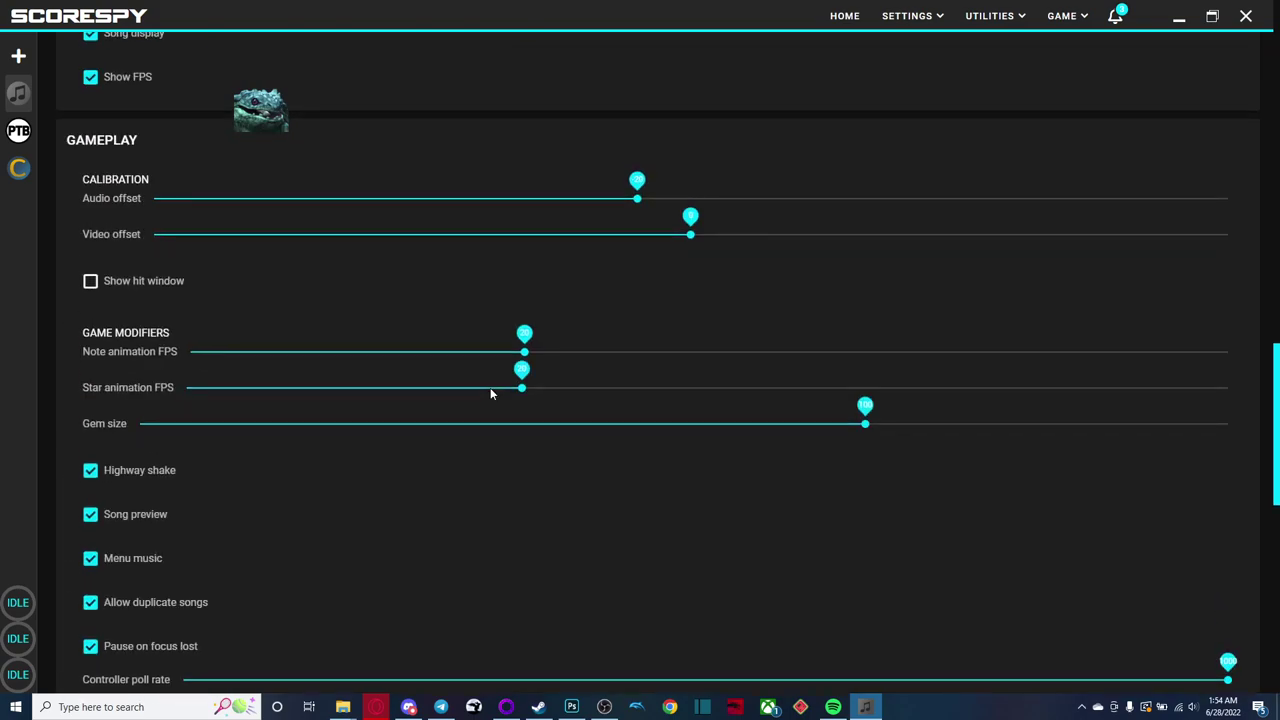
scroll(490, 392, "up", 8)
scroll(490, 392, "down", 12)
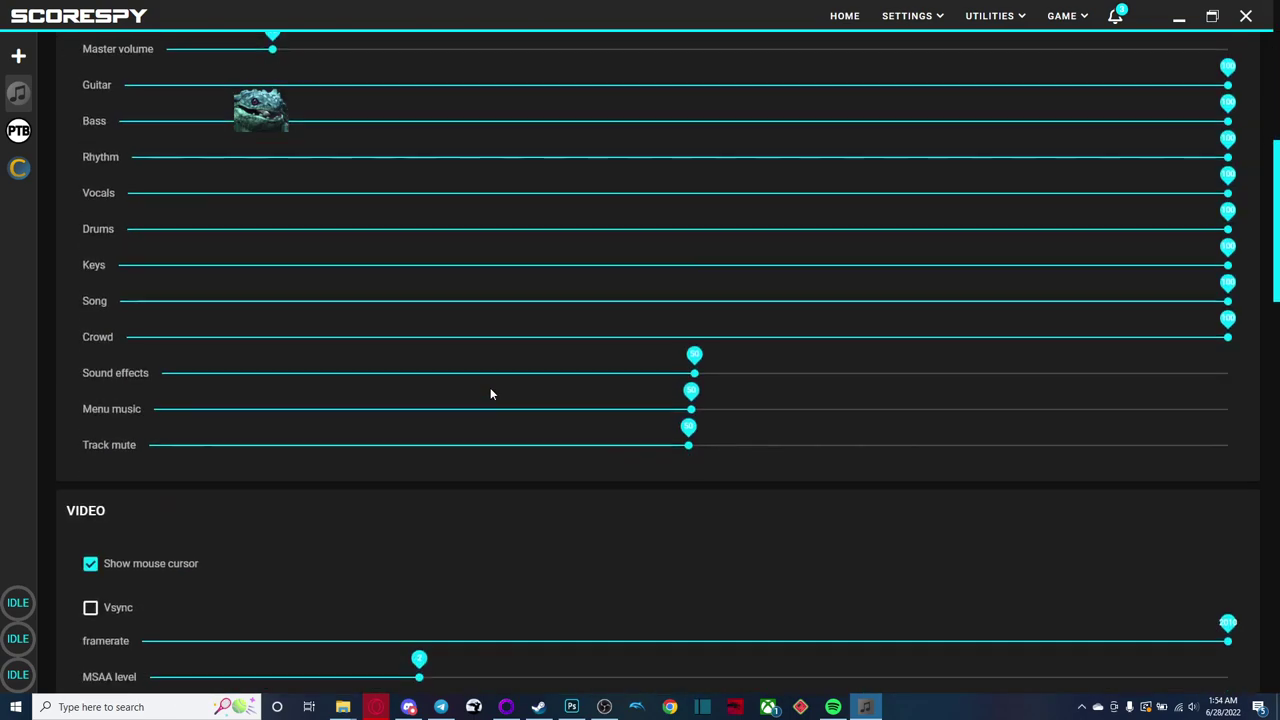
scroll(490, 394, "down", 8)
scroll(490, 394, "up", 10)
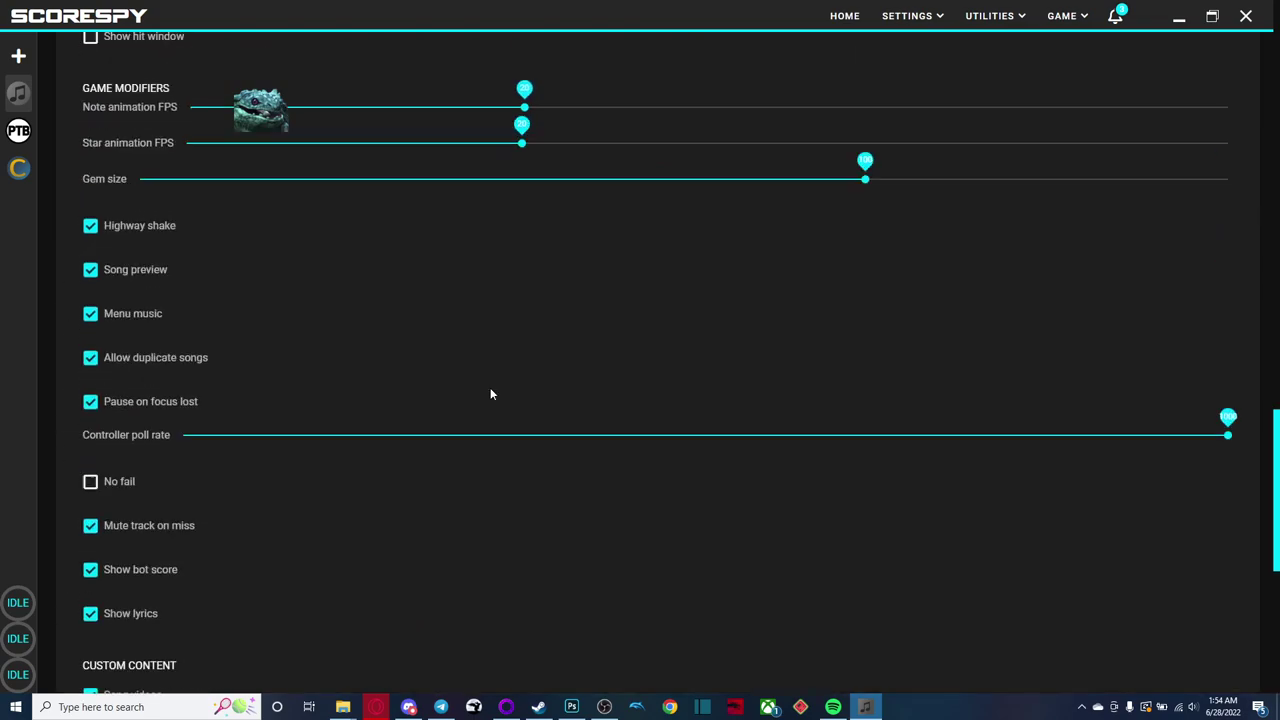
scroll(490, 394, "up", 10)
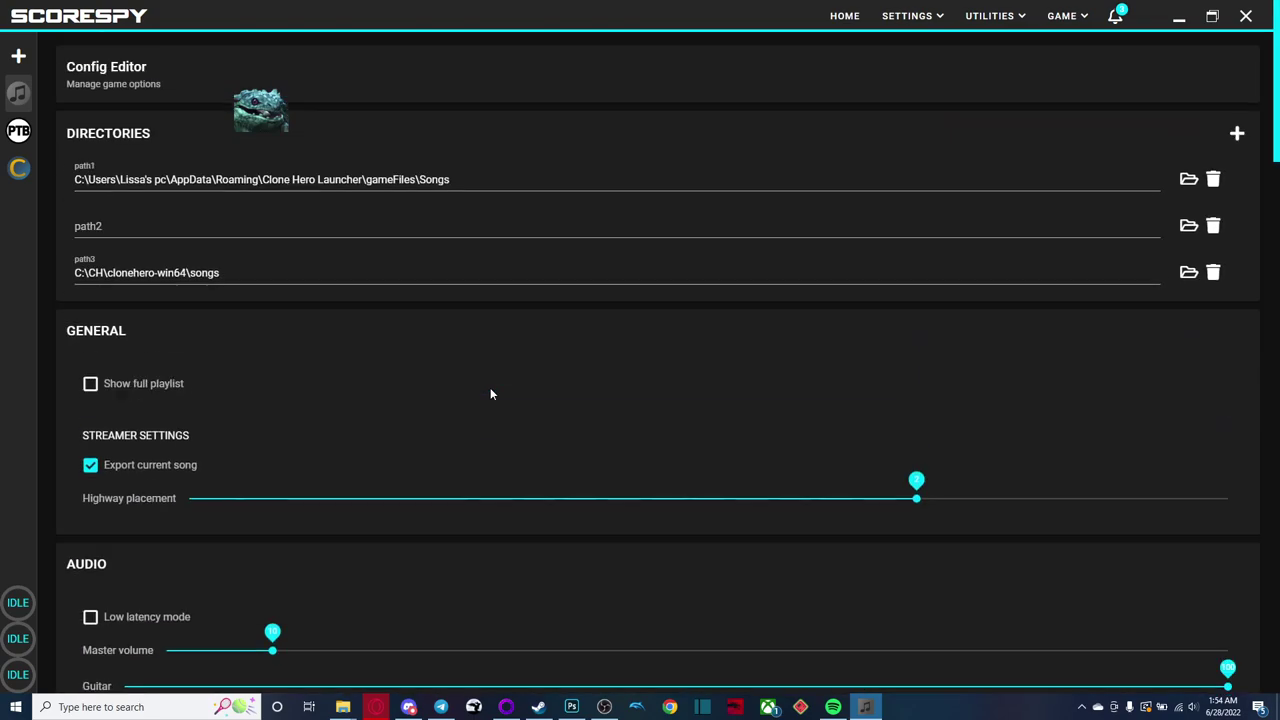
scroll(491, 396, "down", 10)
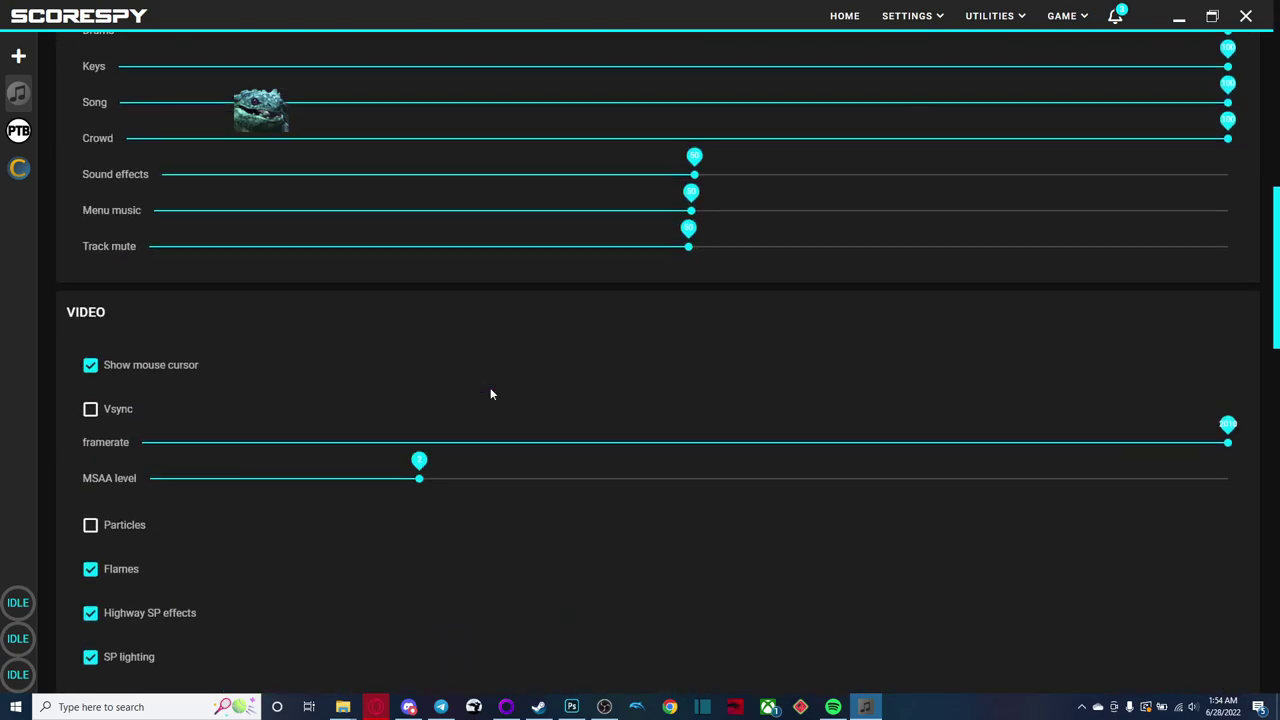
scroll(490, 394, "down", 5)
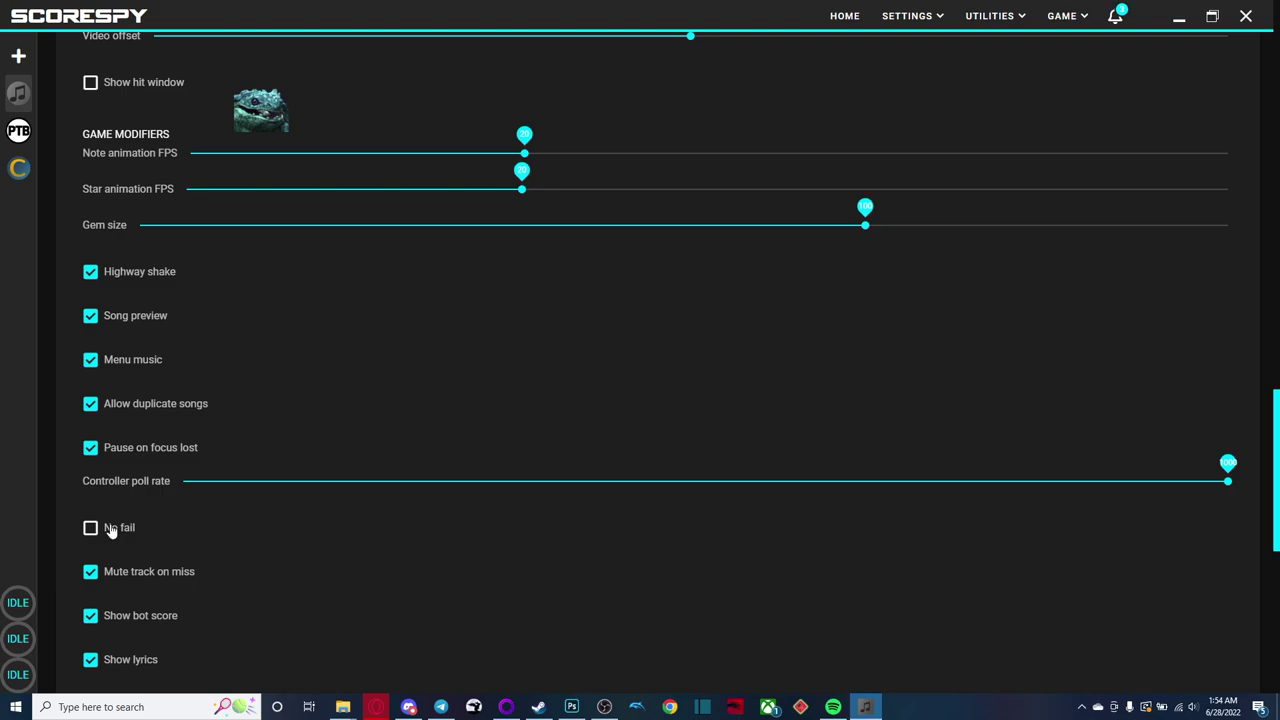
left_click(409, 707)
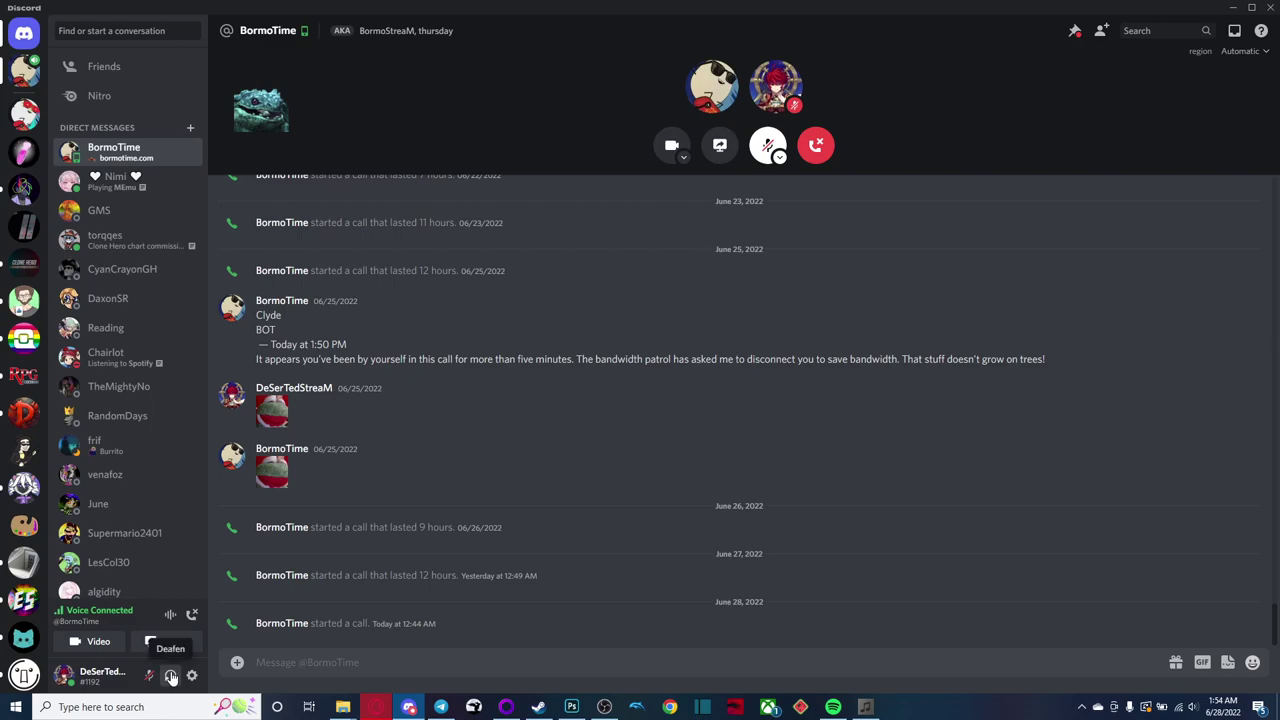
left_click(865, 707)
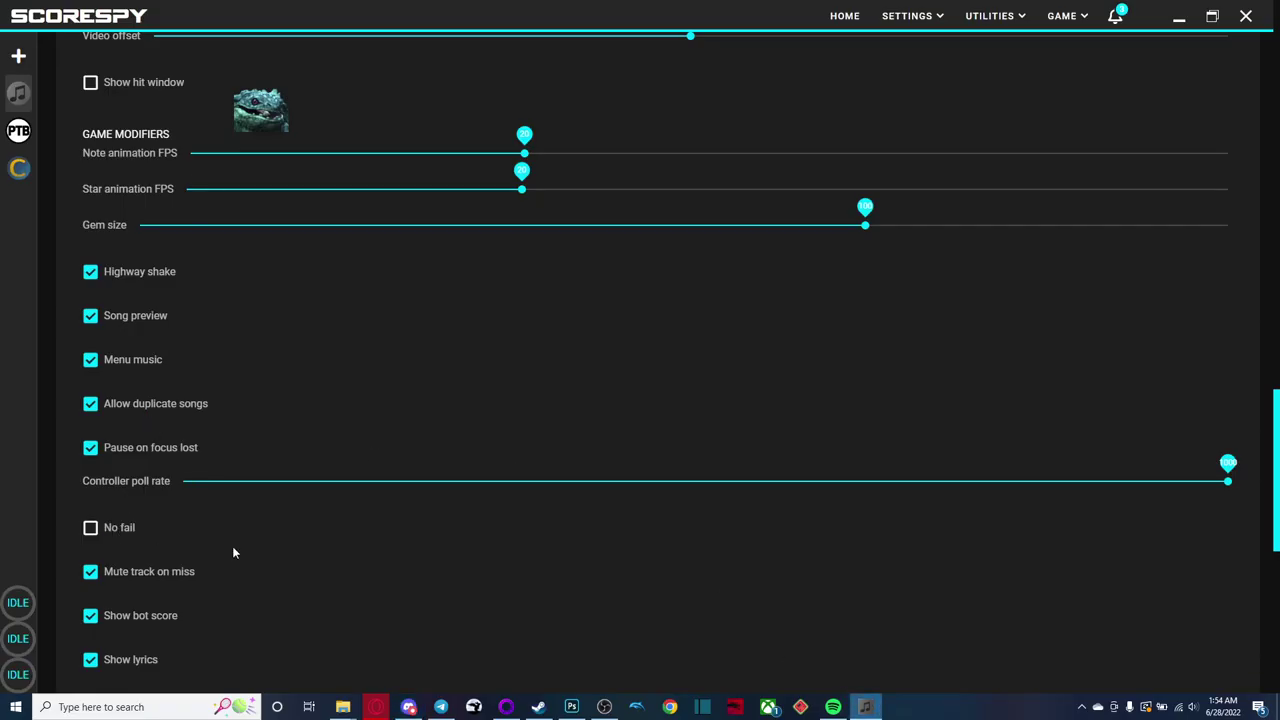
Step: Remove the empty path2 entry from the song directories in the Config Editor
scroll(434, 449, "up", 9)
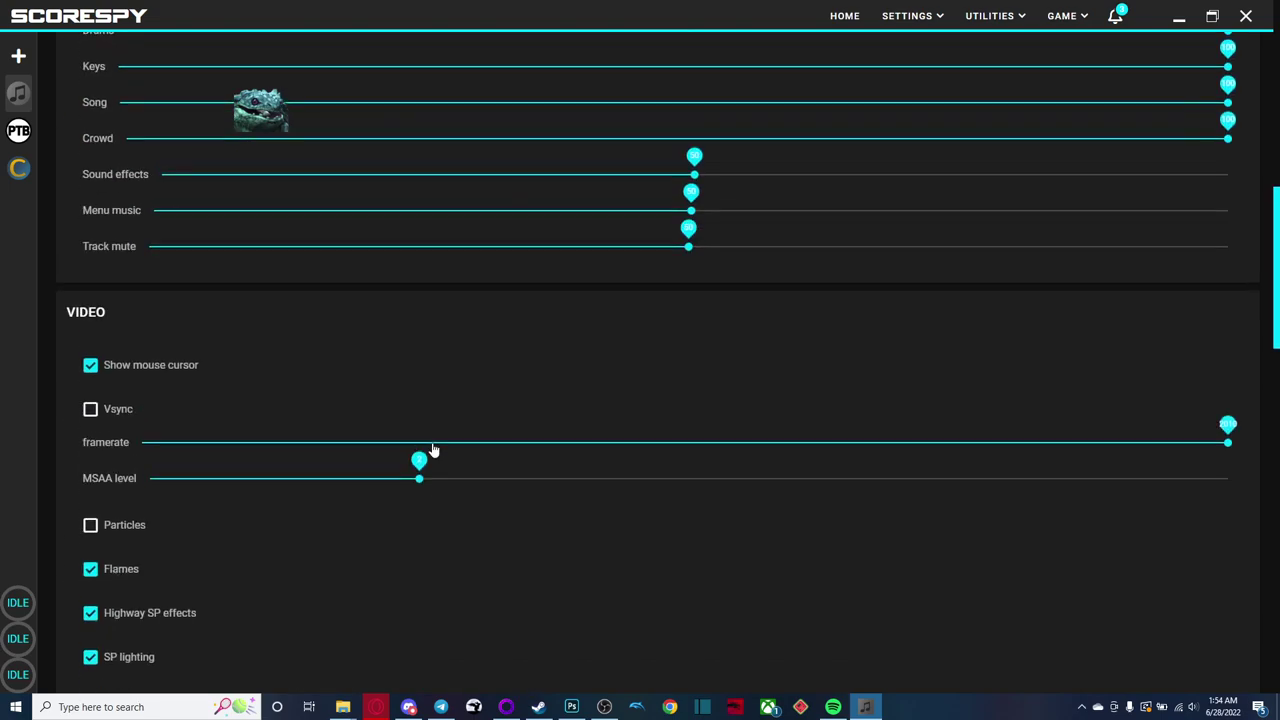
scroll(226, 506, "up", 4)
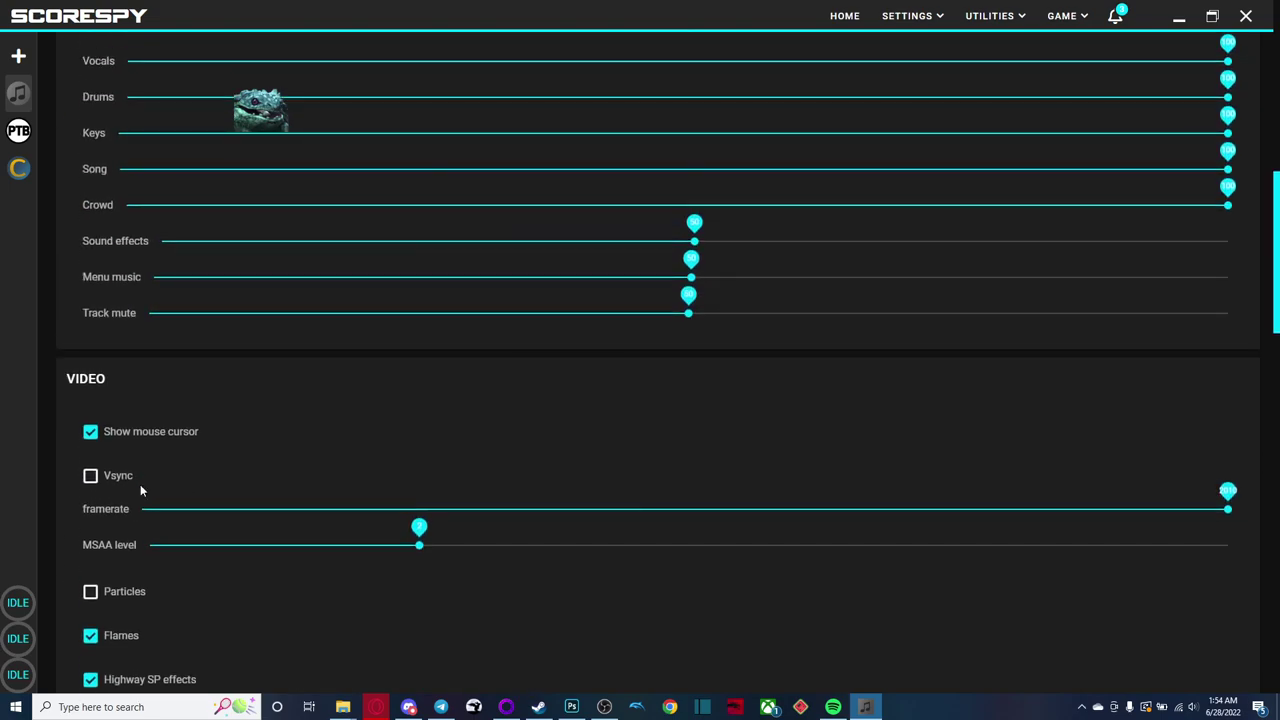
scroll(557, 471, "up", 7)
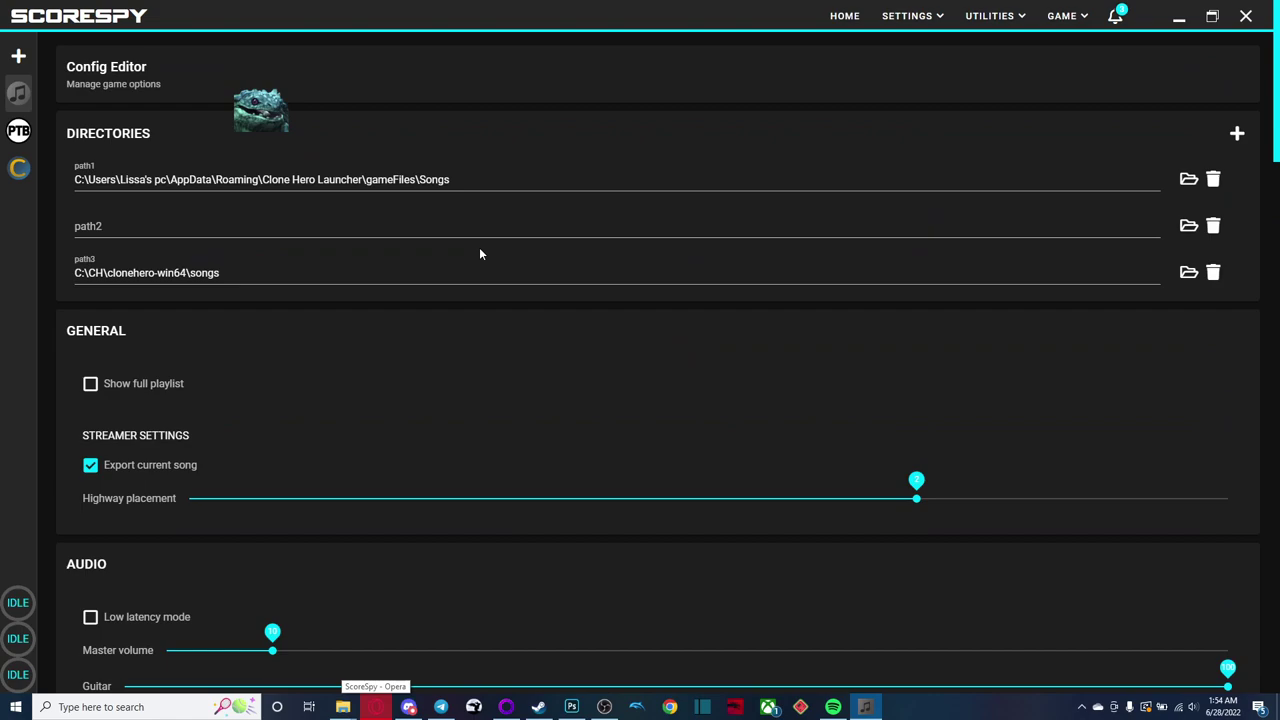
scroll(425, 390, "down", 9)
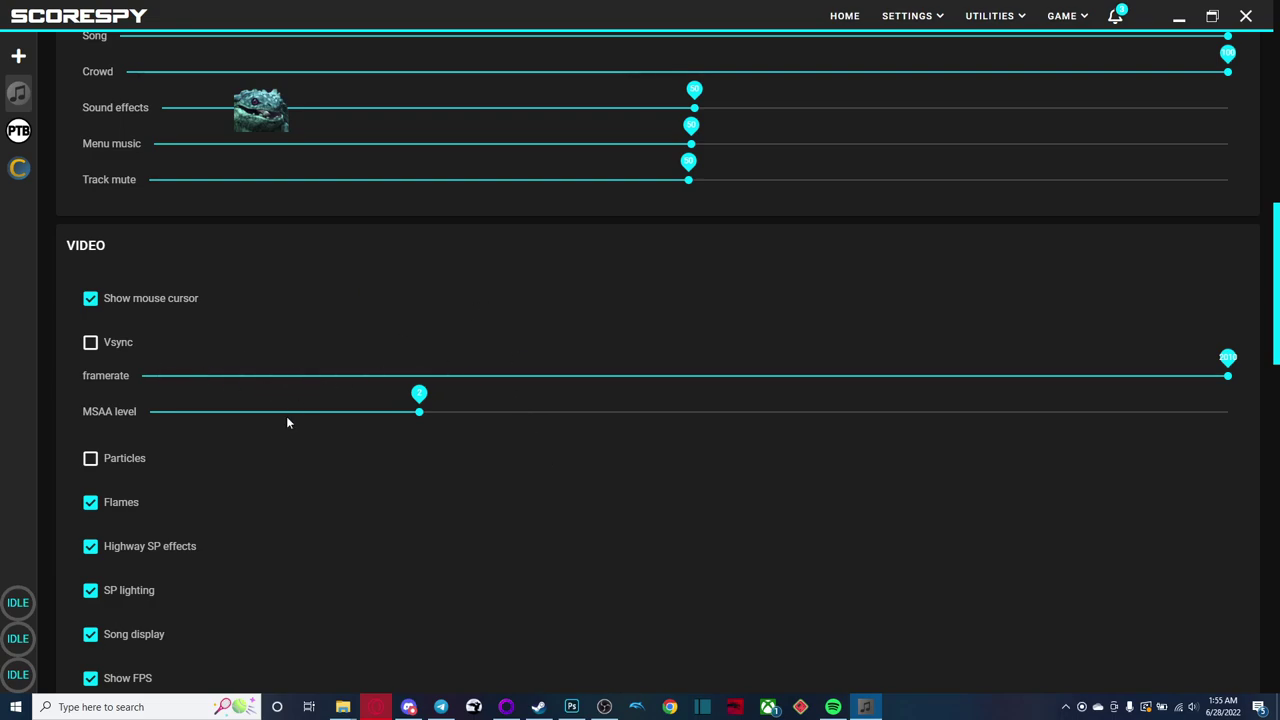
scroll(287, 422, "up", 10)
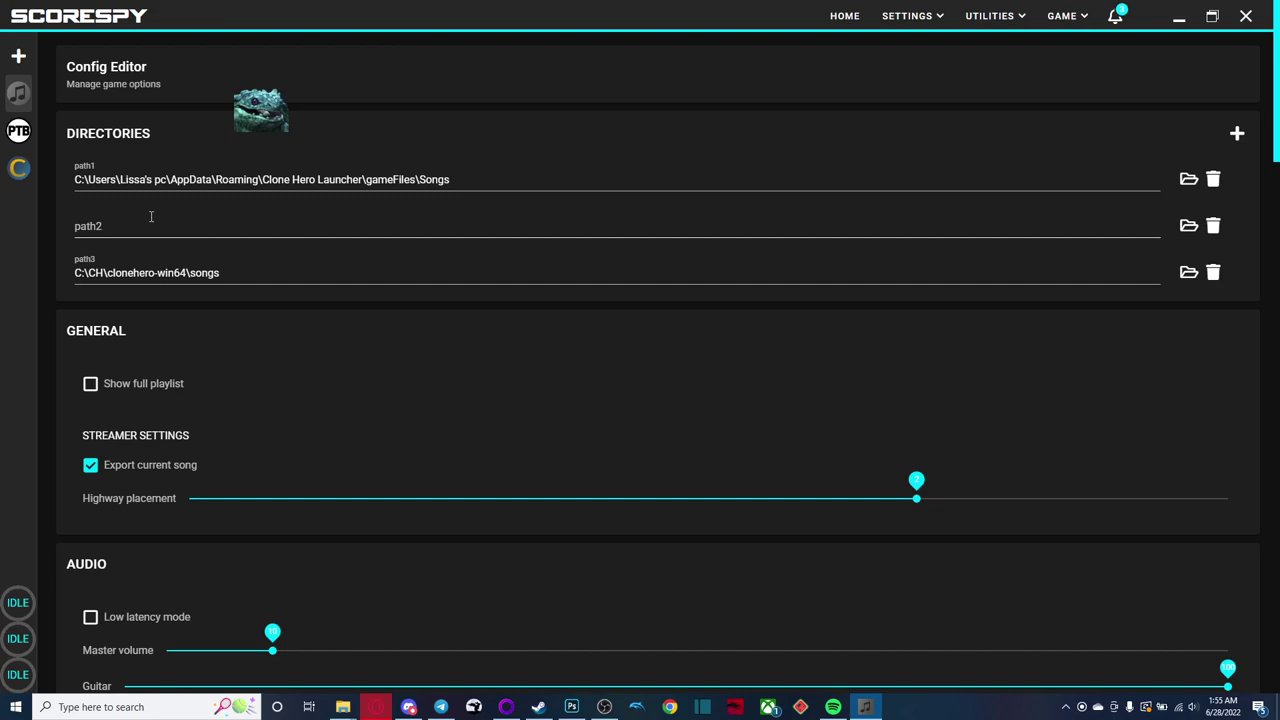
left_click(1213, 226)
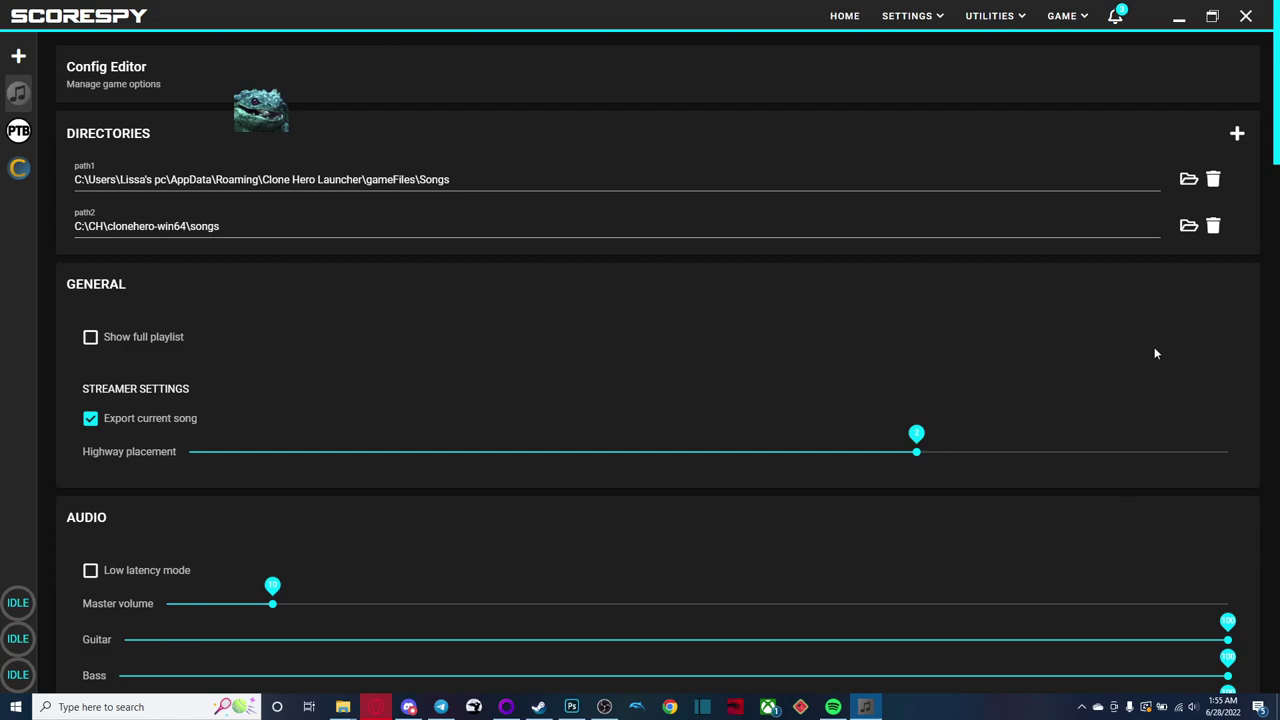
Step: Add a new song directory entry and browse for its folder, going to AppData\Roaming in the user's profile on the C: drive
left_click(1238, 133)
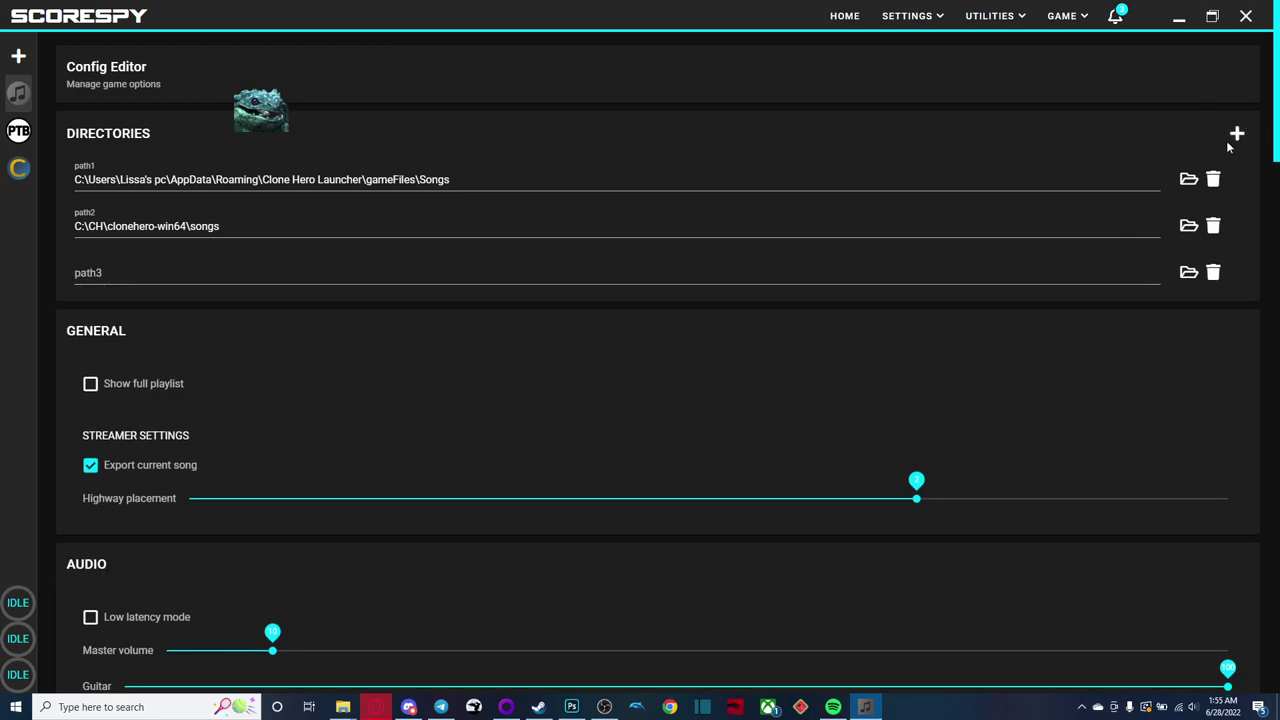
left_click(1188, 273)
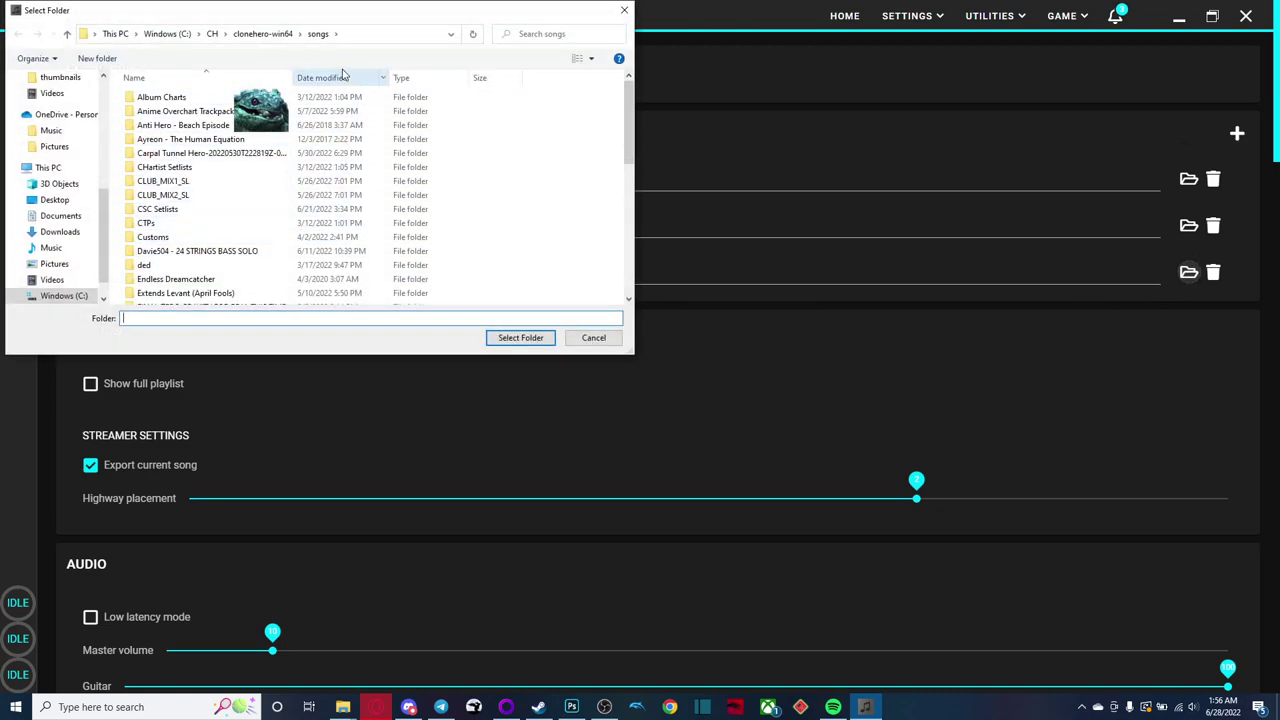
left_click(167, 34)
scroll(199, 222, "down", 2)
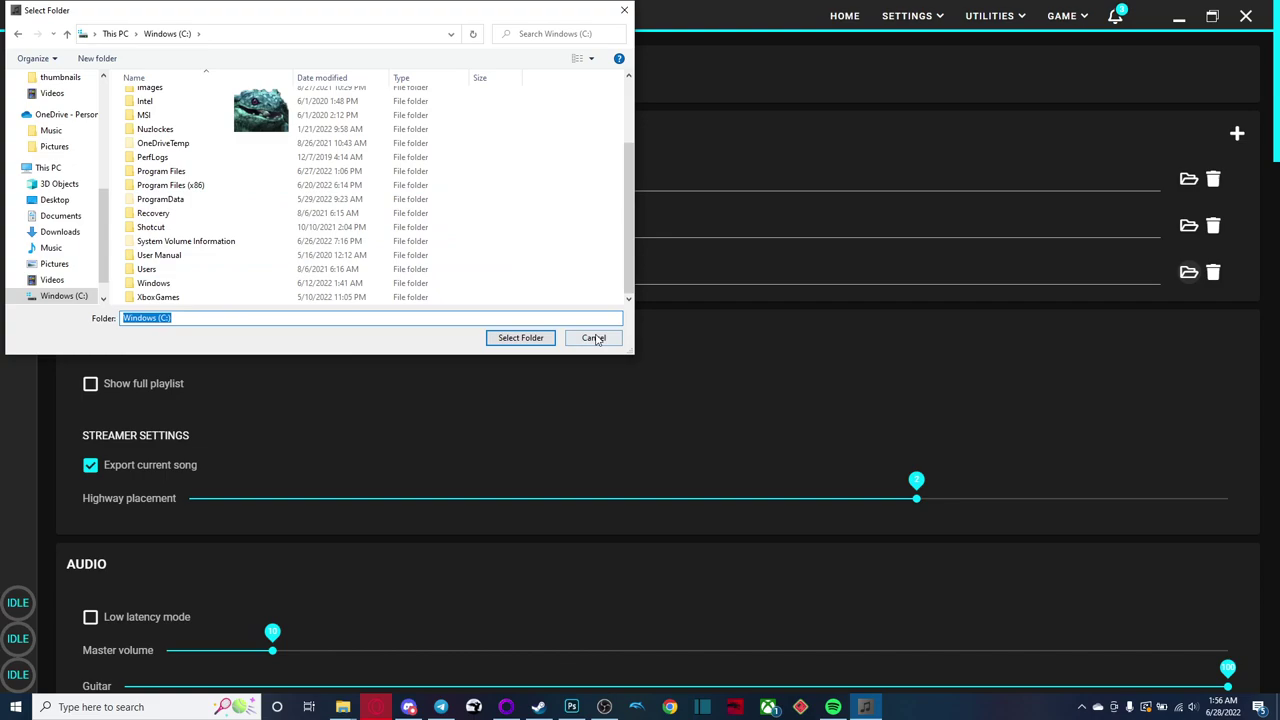
double_click(162, 270)
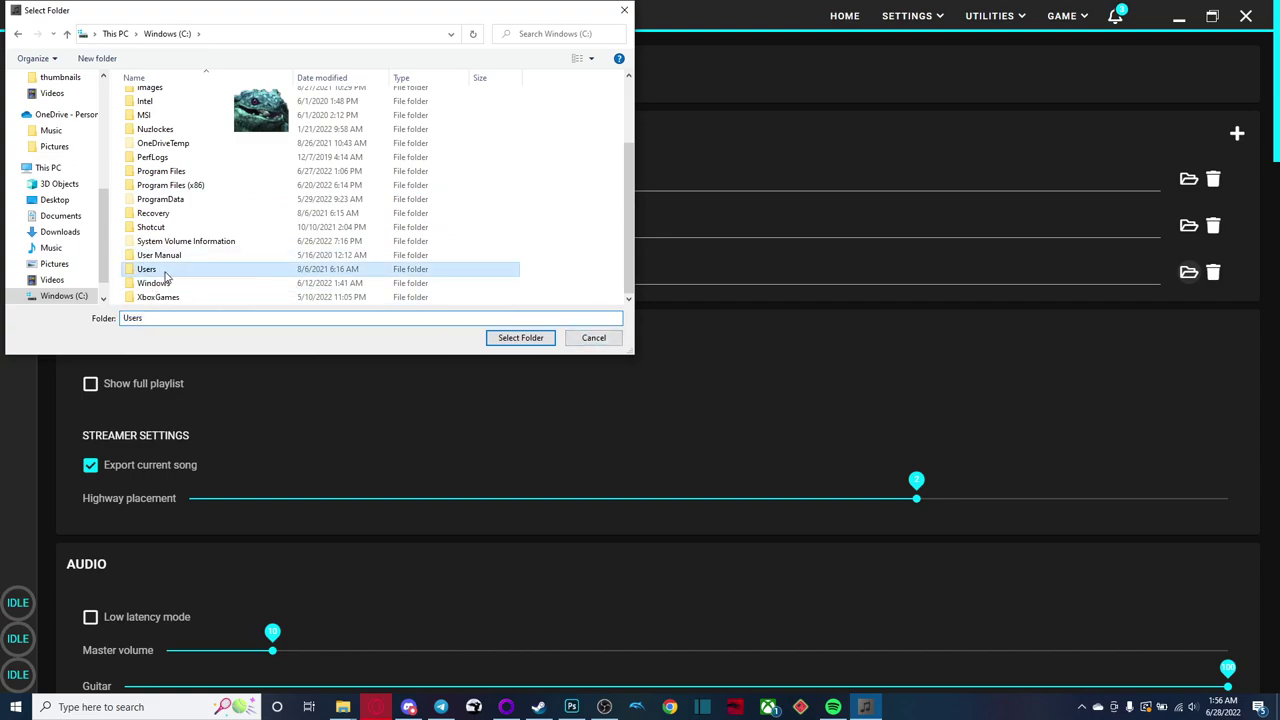
left_click(201, 145)
double_click(201, 145)
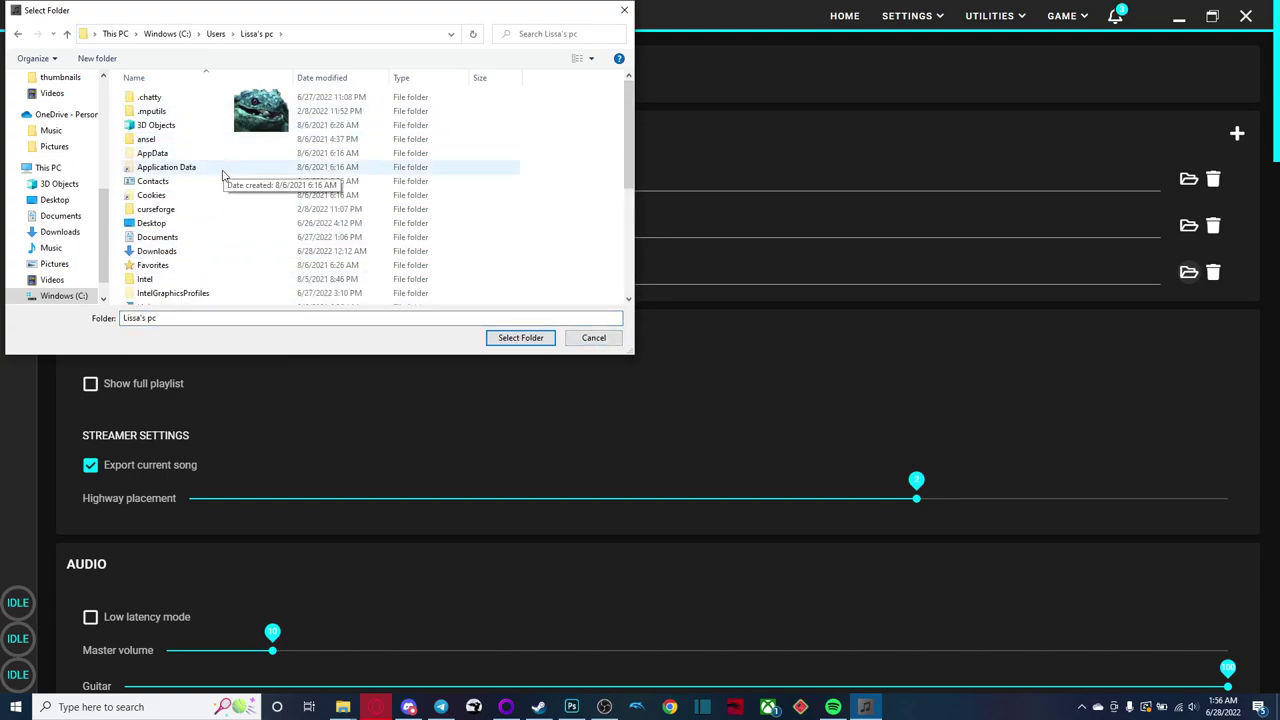
double_click(176, 157)
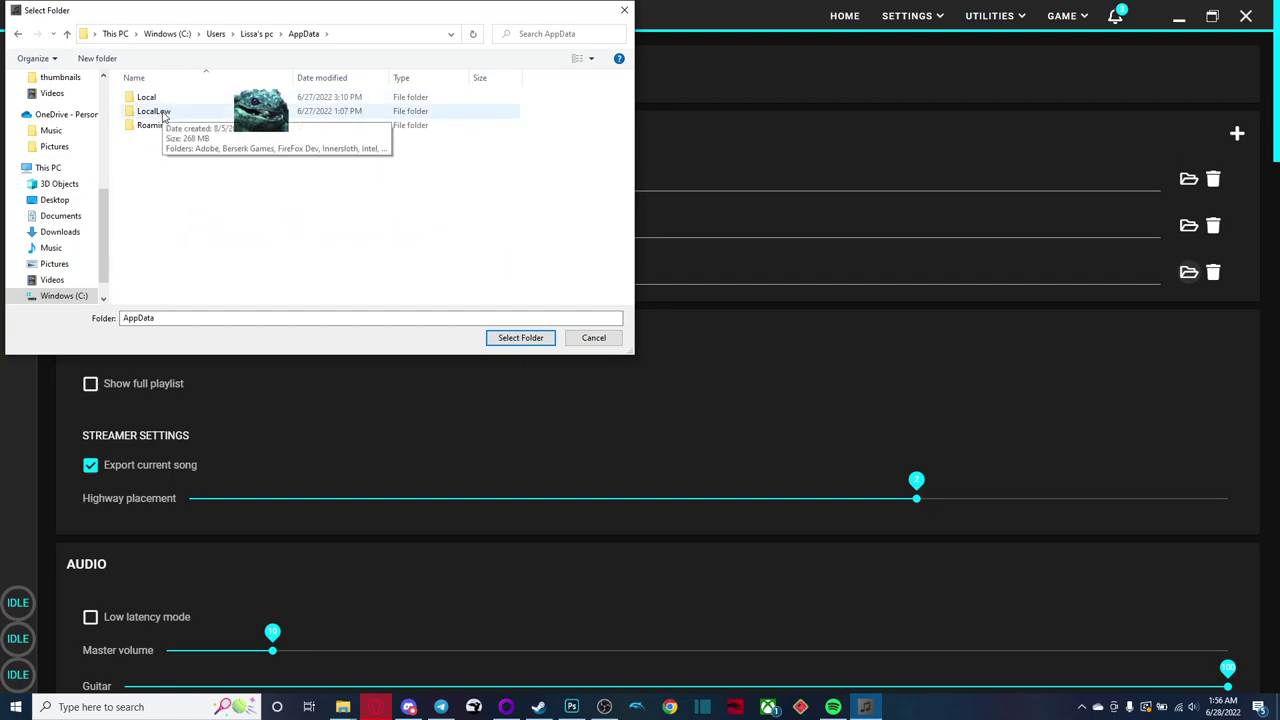
double_click(174, 127)
Step: Set the new path3 directory to the Songs folder inside Clone Hero Launcher\gameFiles
scroll(195, 260, "down", 7)
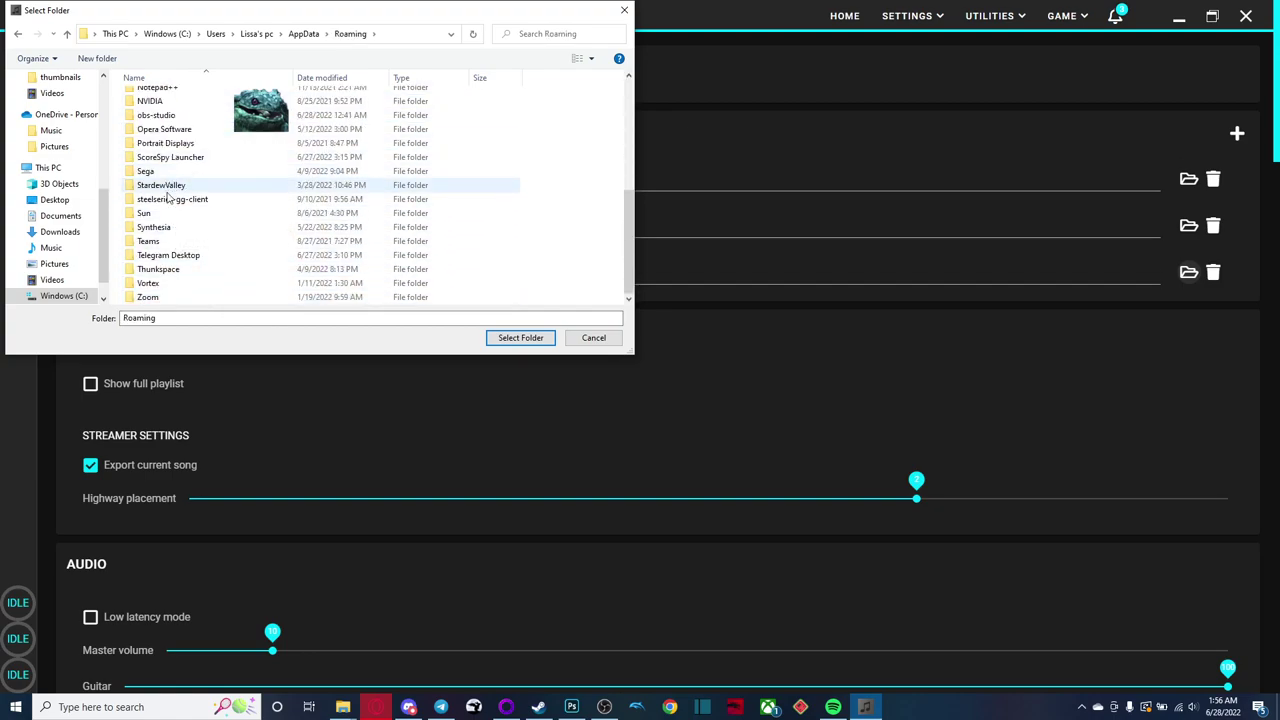
scroll(172, 255, "up", 5)
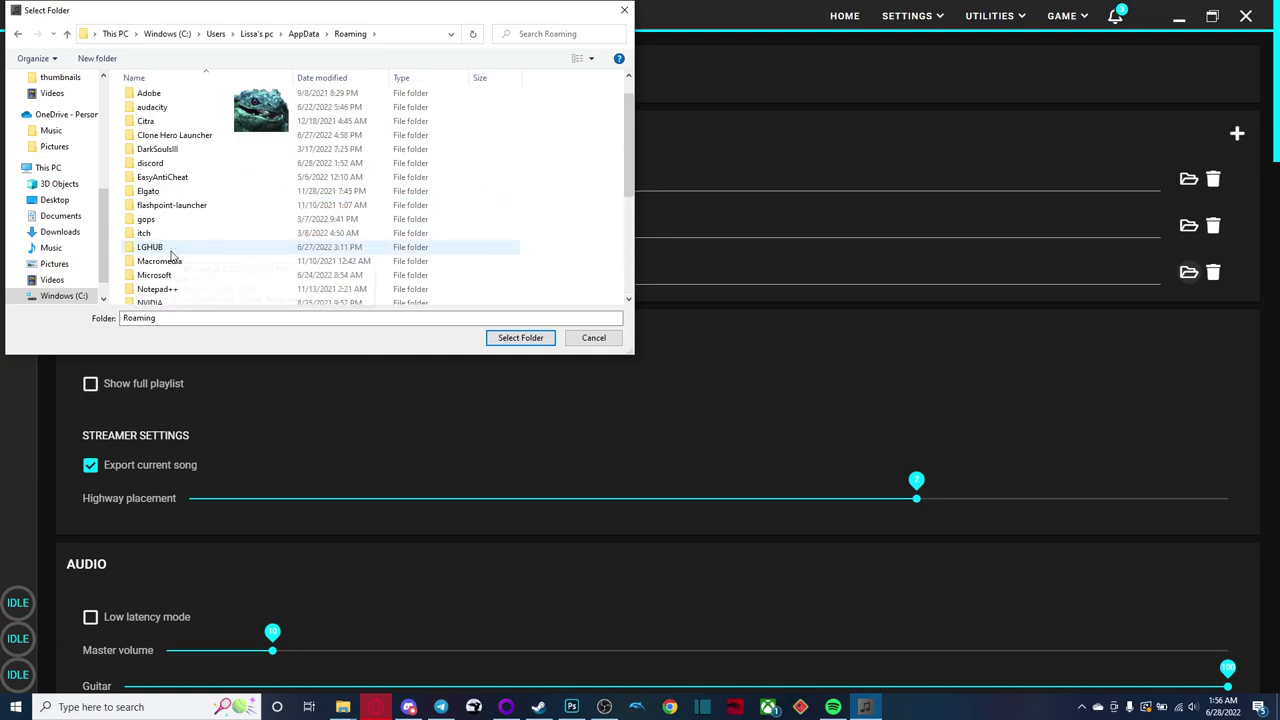
left_click(210, 136)
double_click(213, 140)
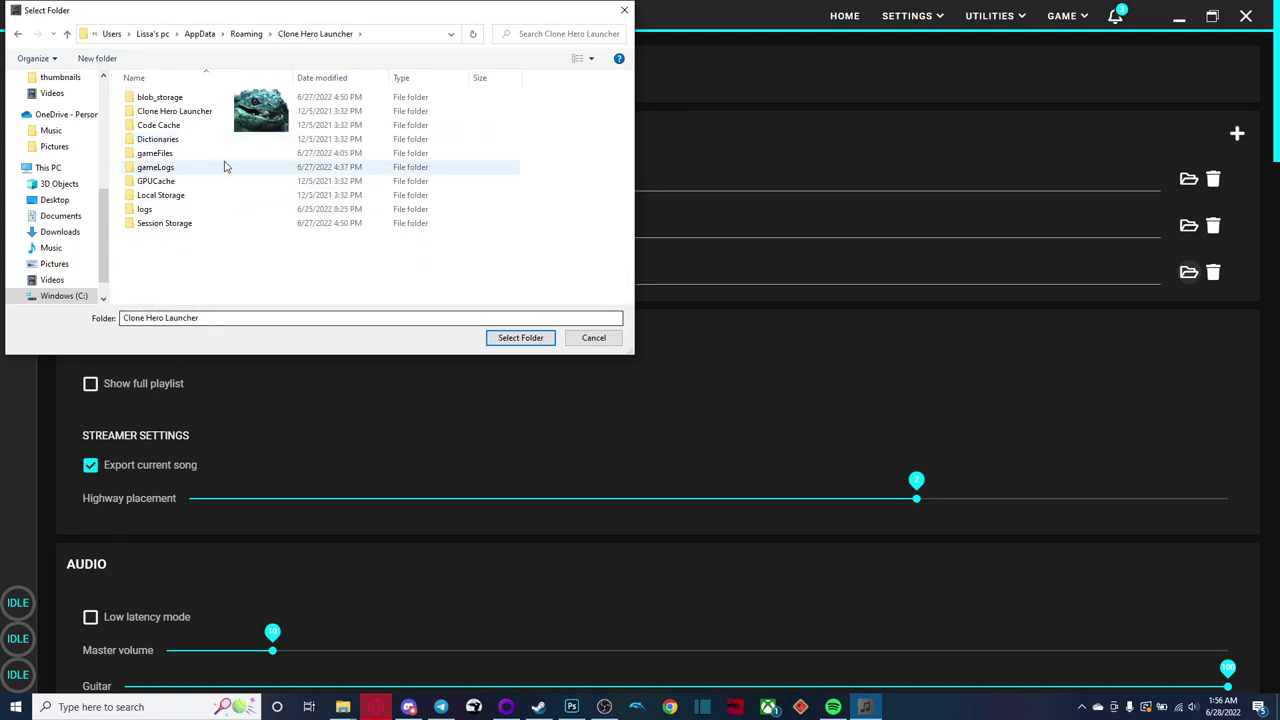
double_click(183, 158)
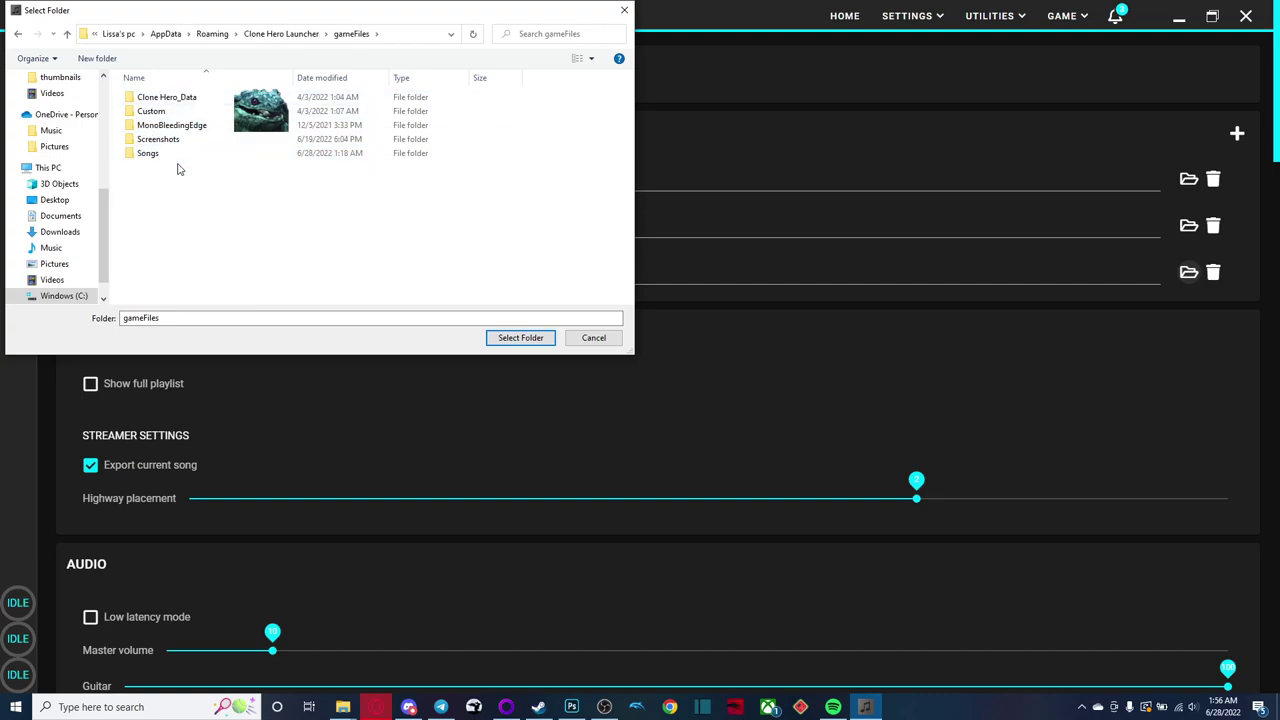
left_click(155, 154)
left_click(521, 339)
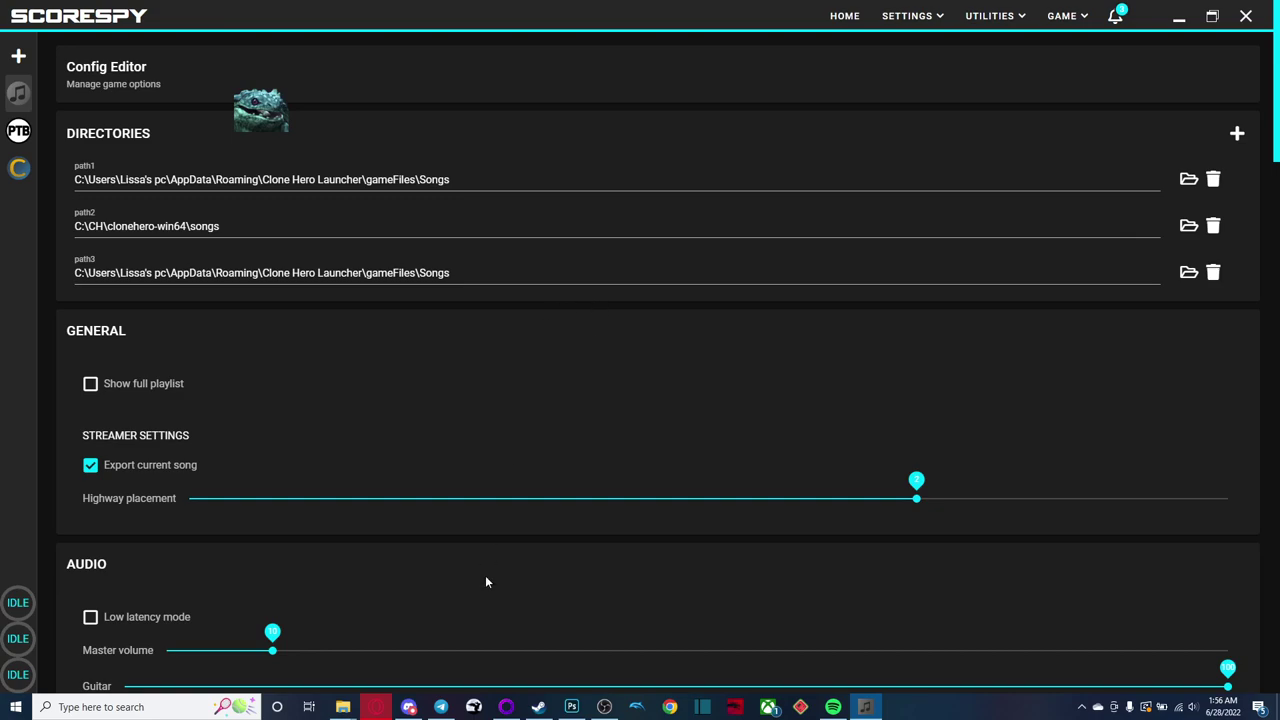
Step: Switch to the Clone Hero folder window in File Explorer and go up to the AppData folder
mouse_move(343, 707)
mouse_move(285, 663)
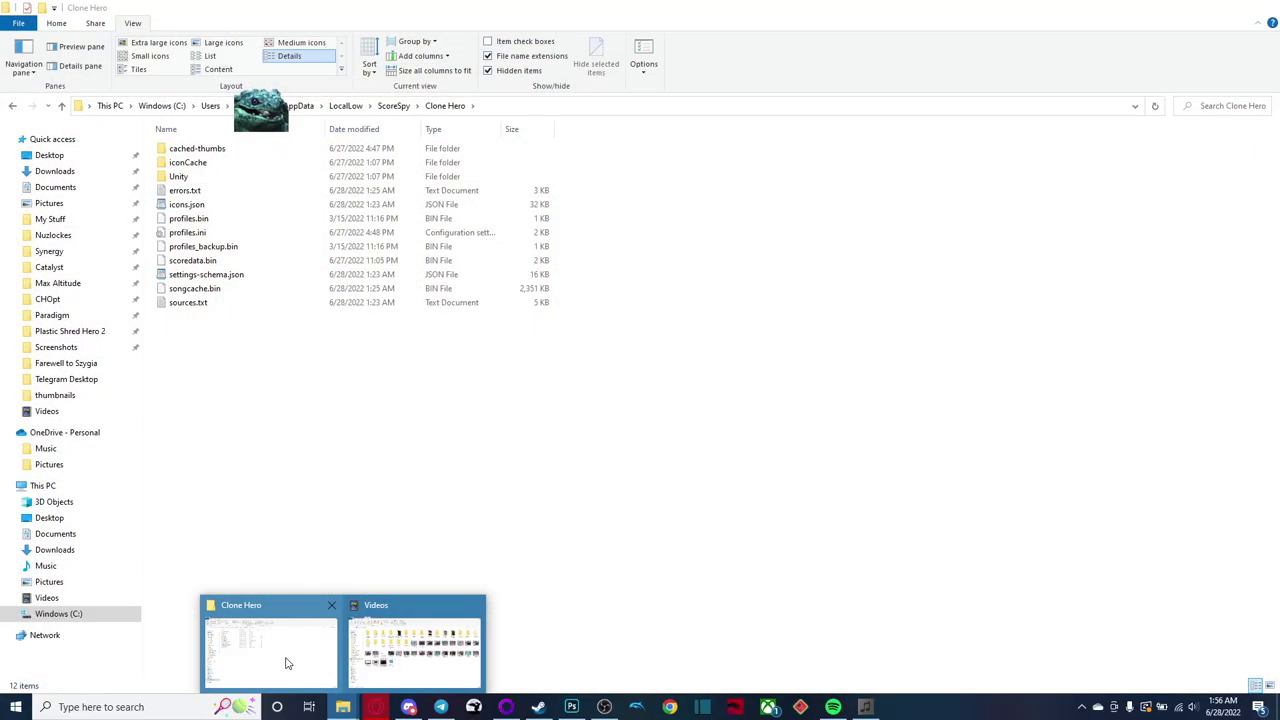
left_click(285, 663)
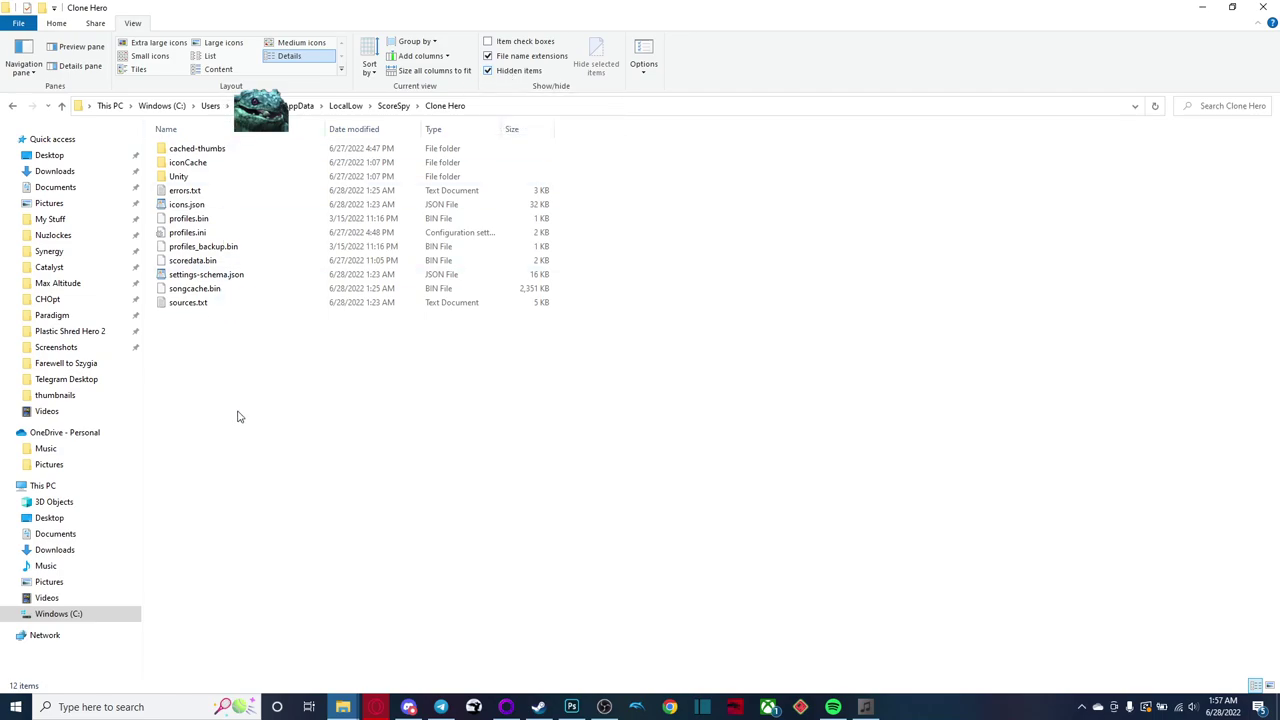
left_click(311, 107)
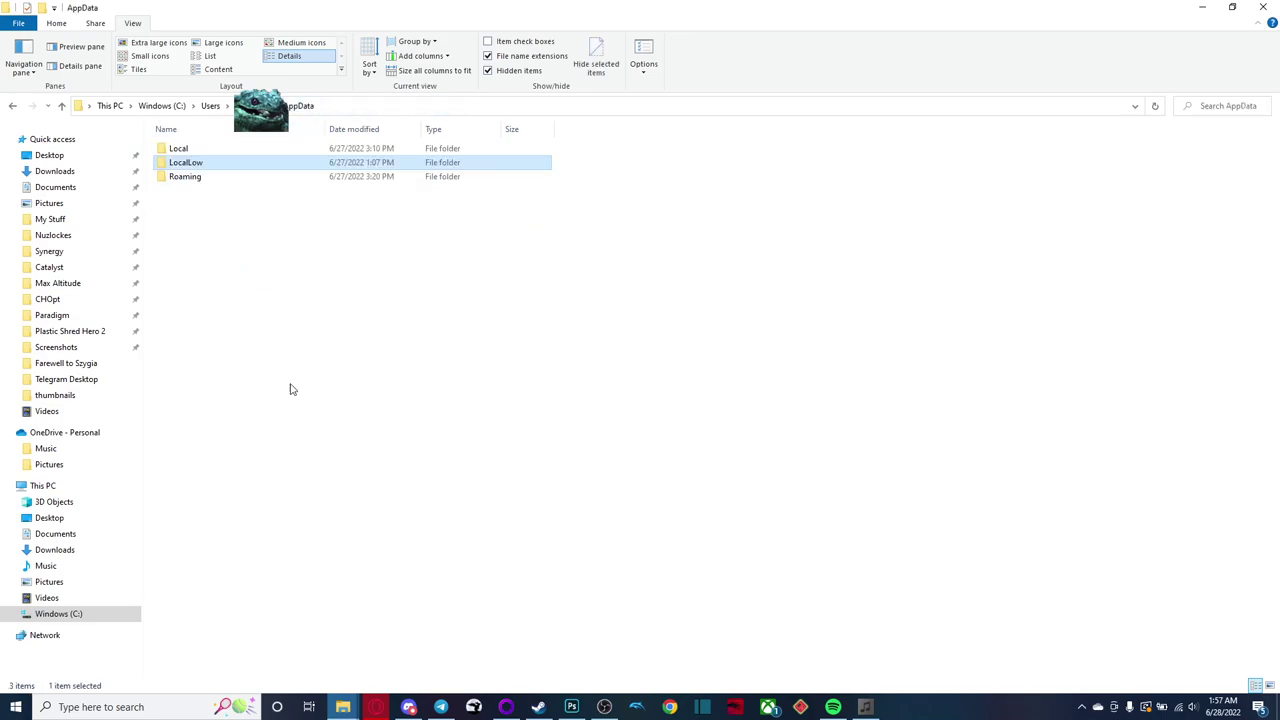
Step: Open the Clone Hero data folder inside LocalLow\srylain Inc_
double_click(201, 168)
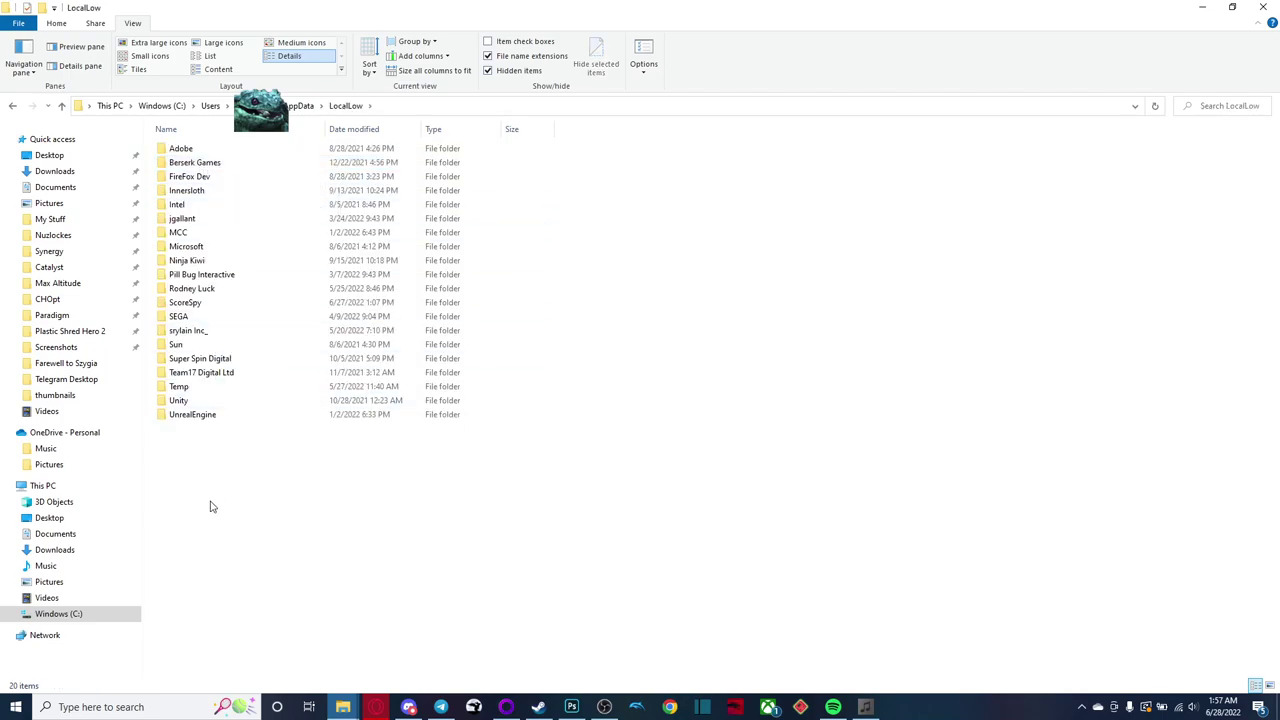
double_click(202, 333)
double_click(213, 153)
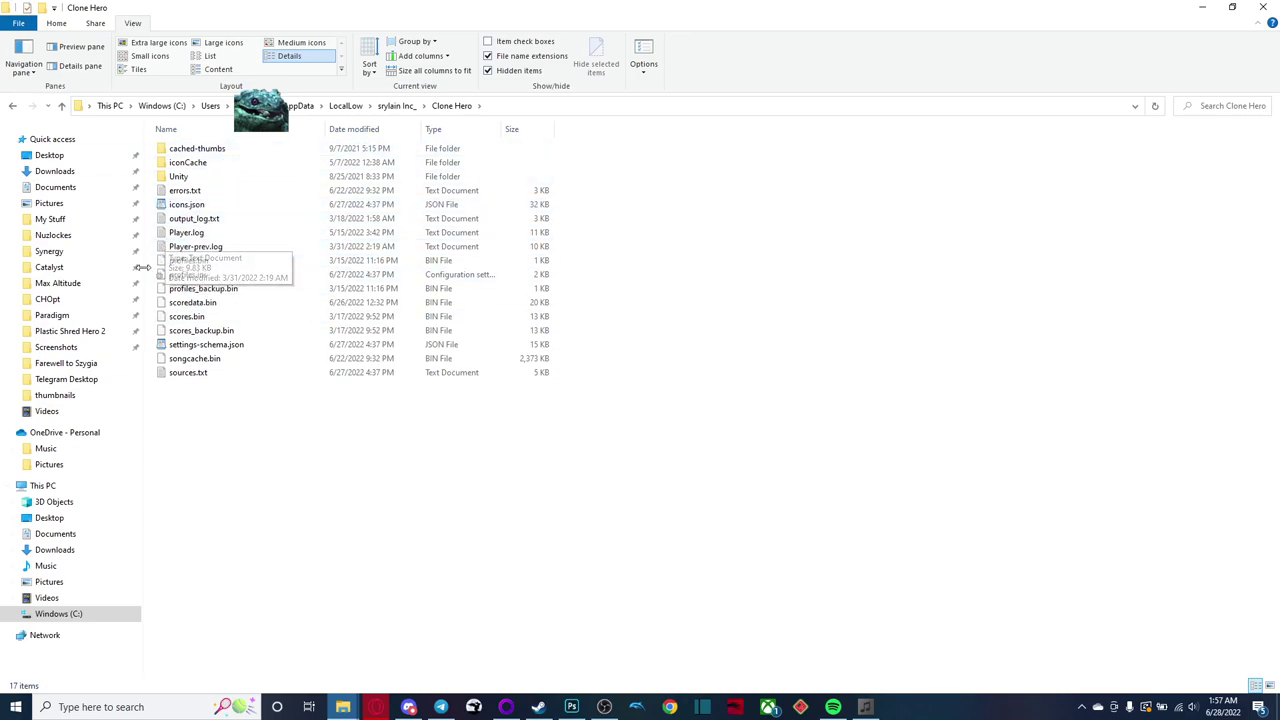
Step: Highlight the items from cached-thumbs to Player-prev.log, clear them, highlight the three profiles files, and clear the selection again
left_click_drag(152, 257, 297, 146)
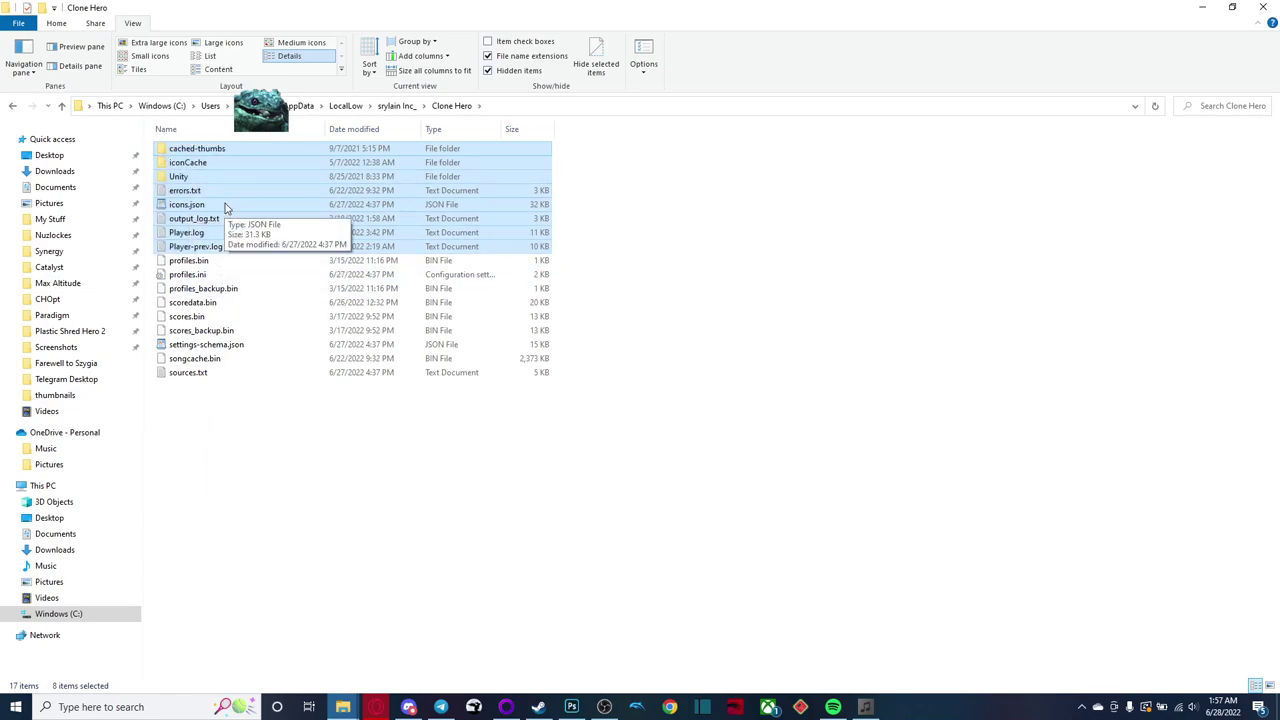
left_click(196, 409)
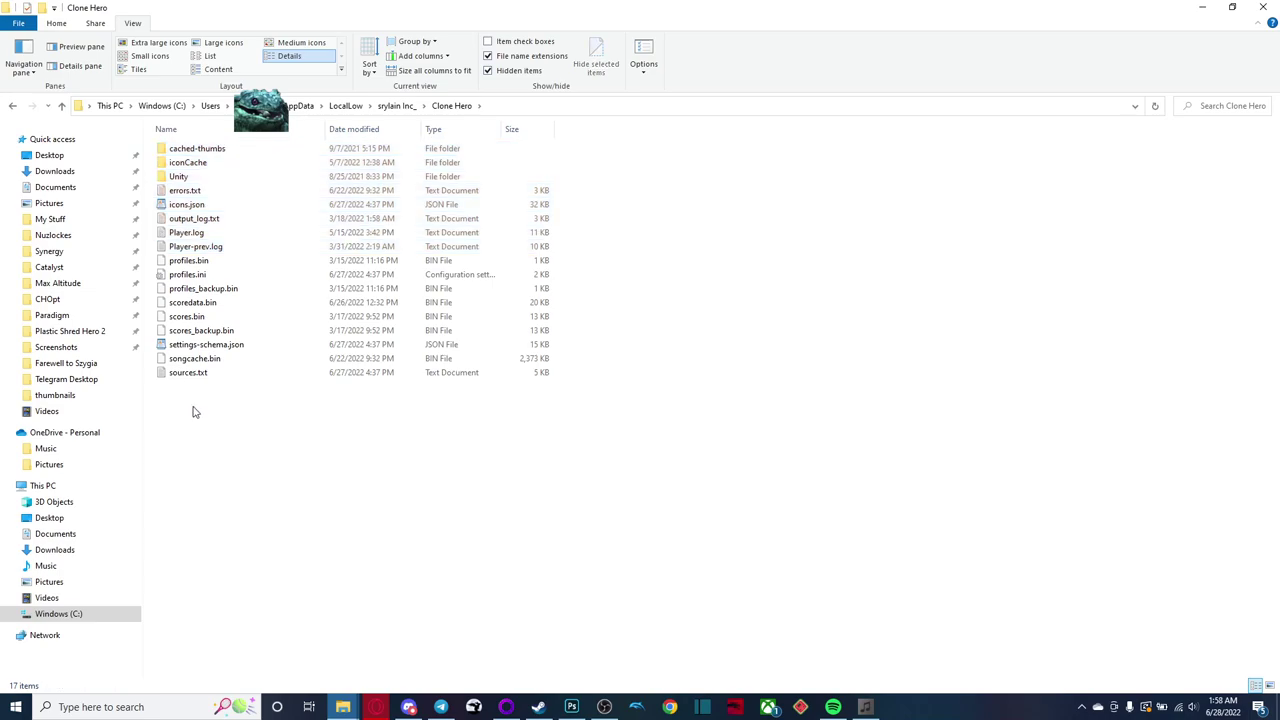
left_click_drag(150, 294, 203, 263)
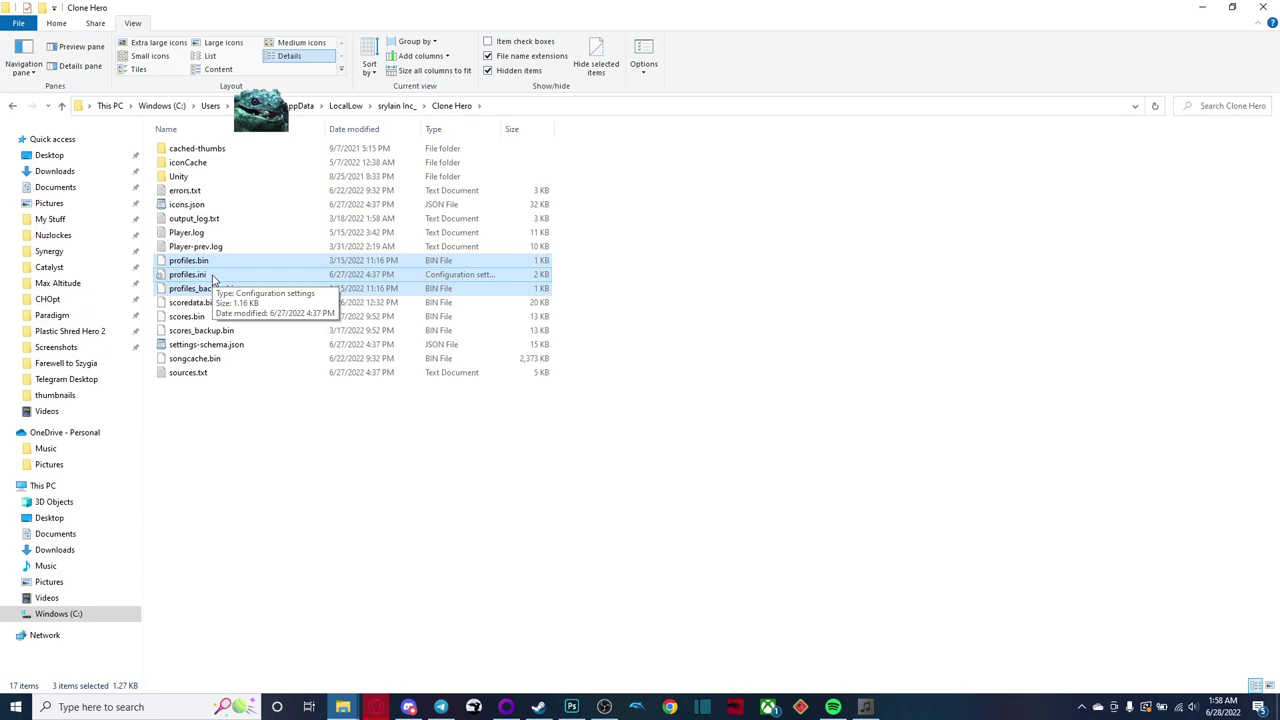
left_click(213, 425)
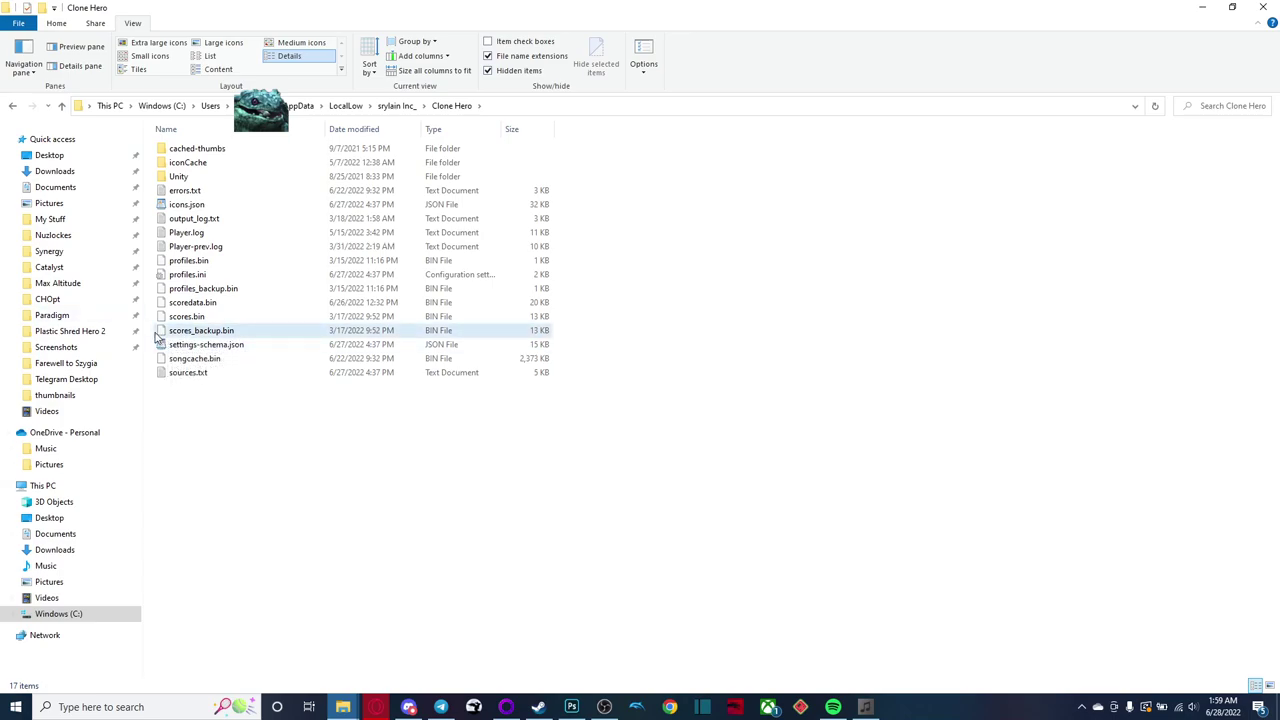
left_click_drag(154, 336, 243, 260)
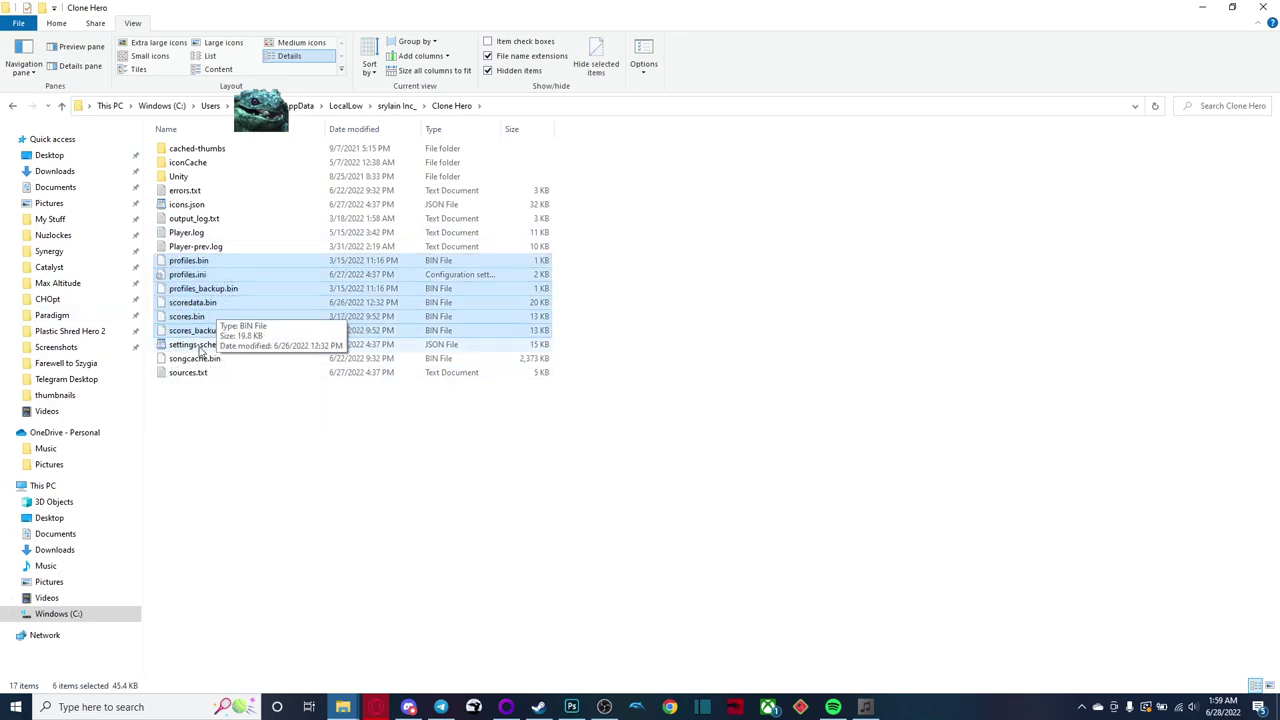
right_click(212, 300)
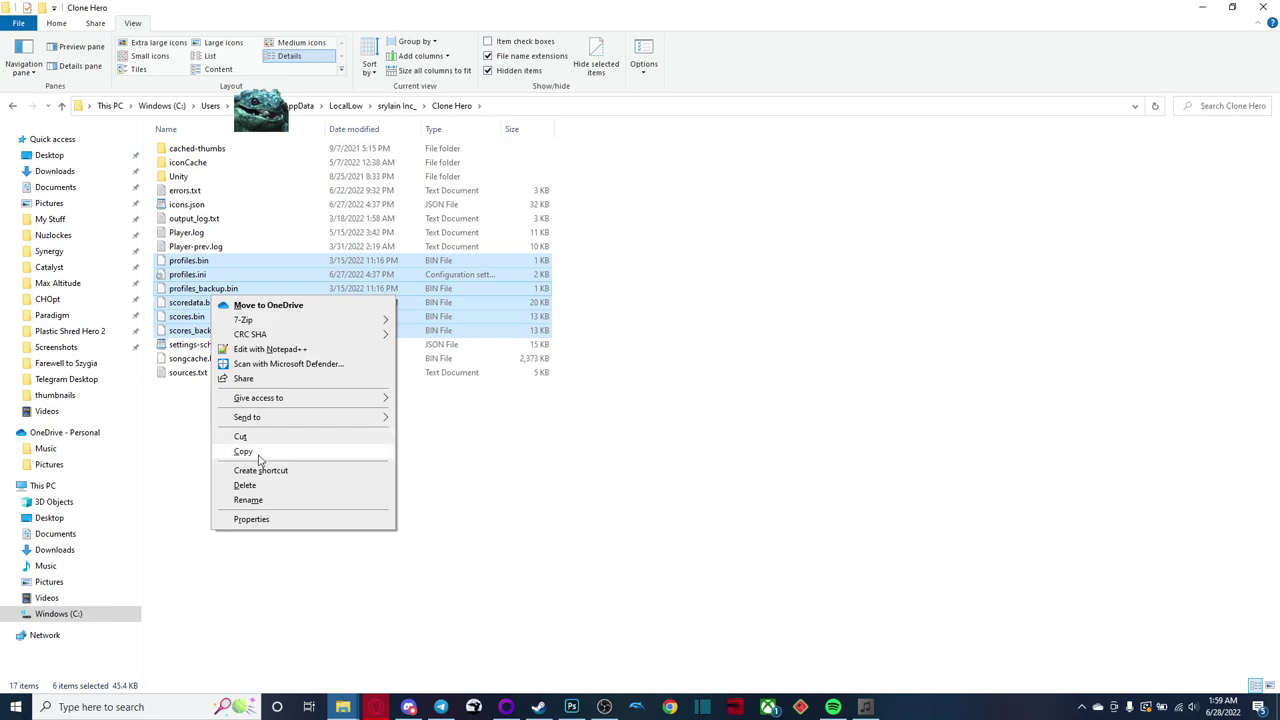
left_click(770, 484)
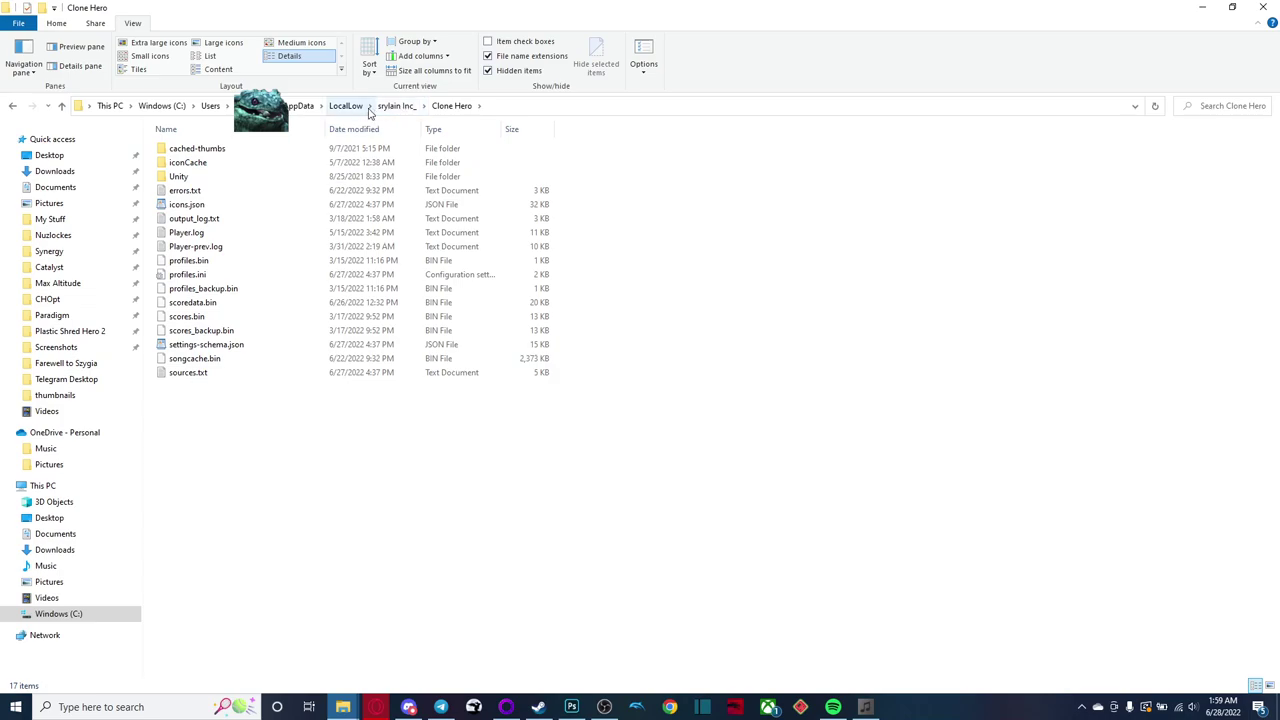
Step: Go back to LocalLow and open the Clone Hero folder inside ScoreSpy to examine its data files
left_click(337, 106)
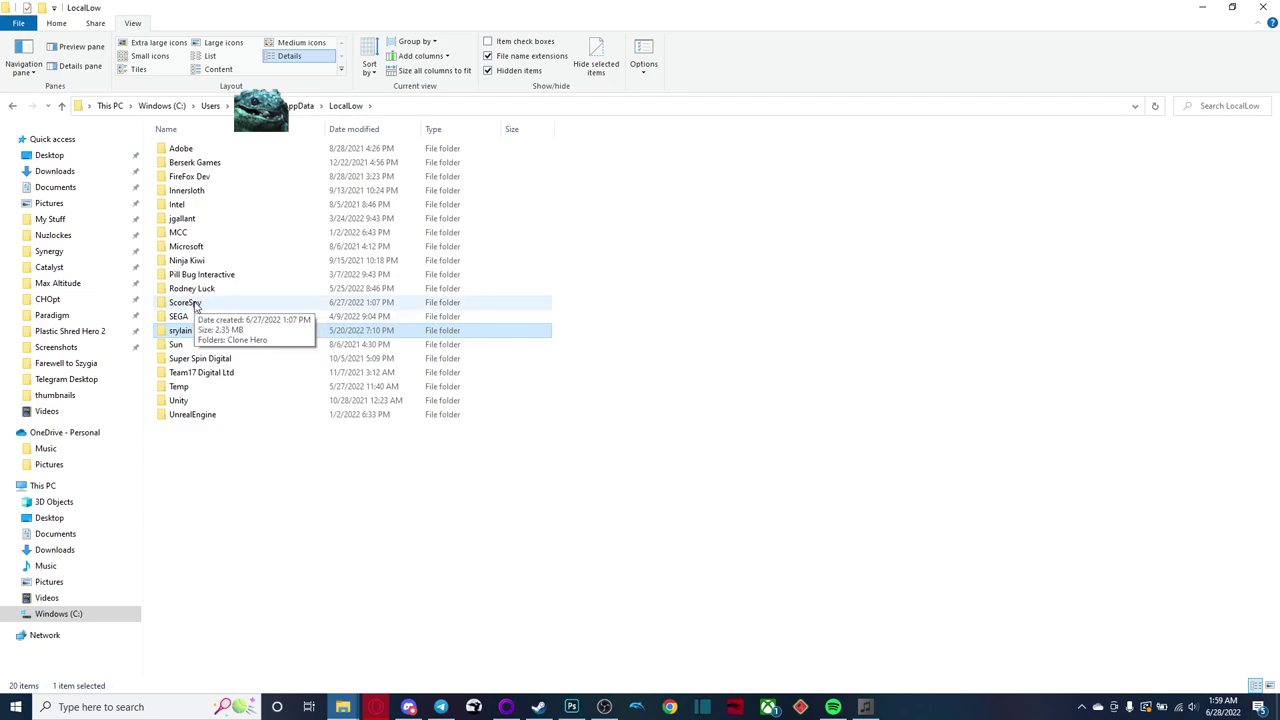
double_click(195, 305)
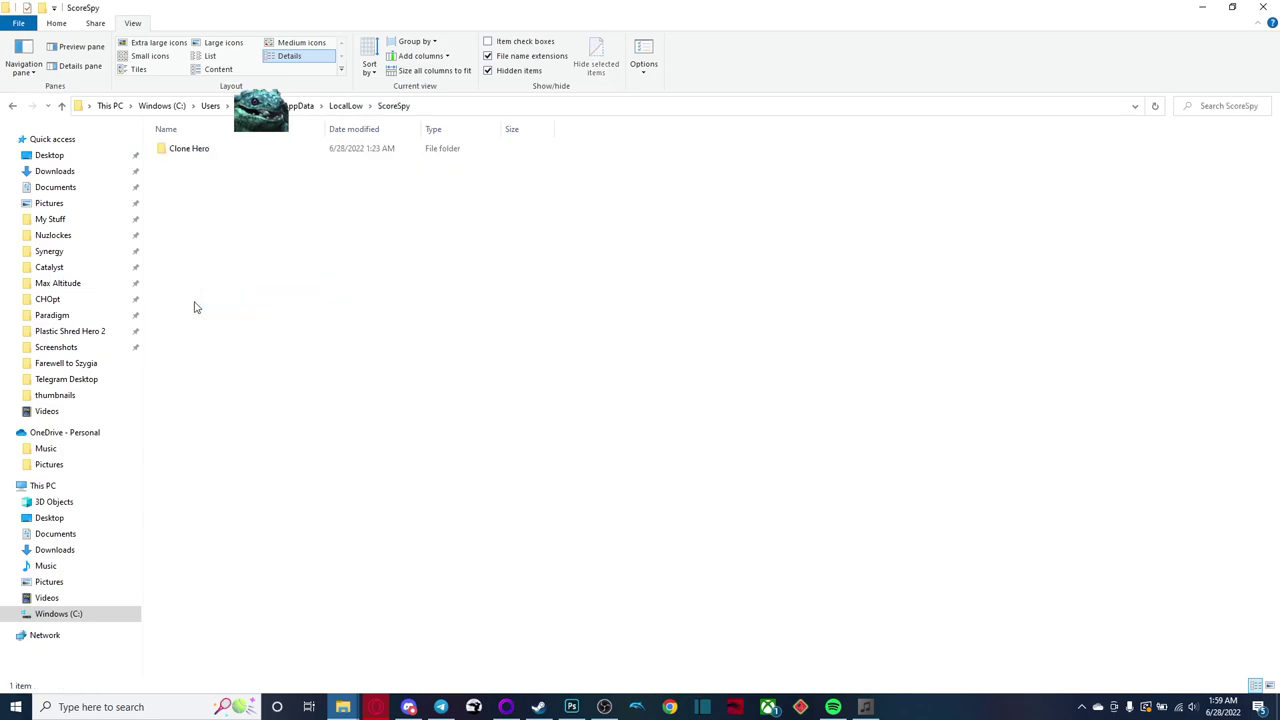
double_click(215, 150)
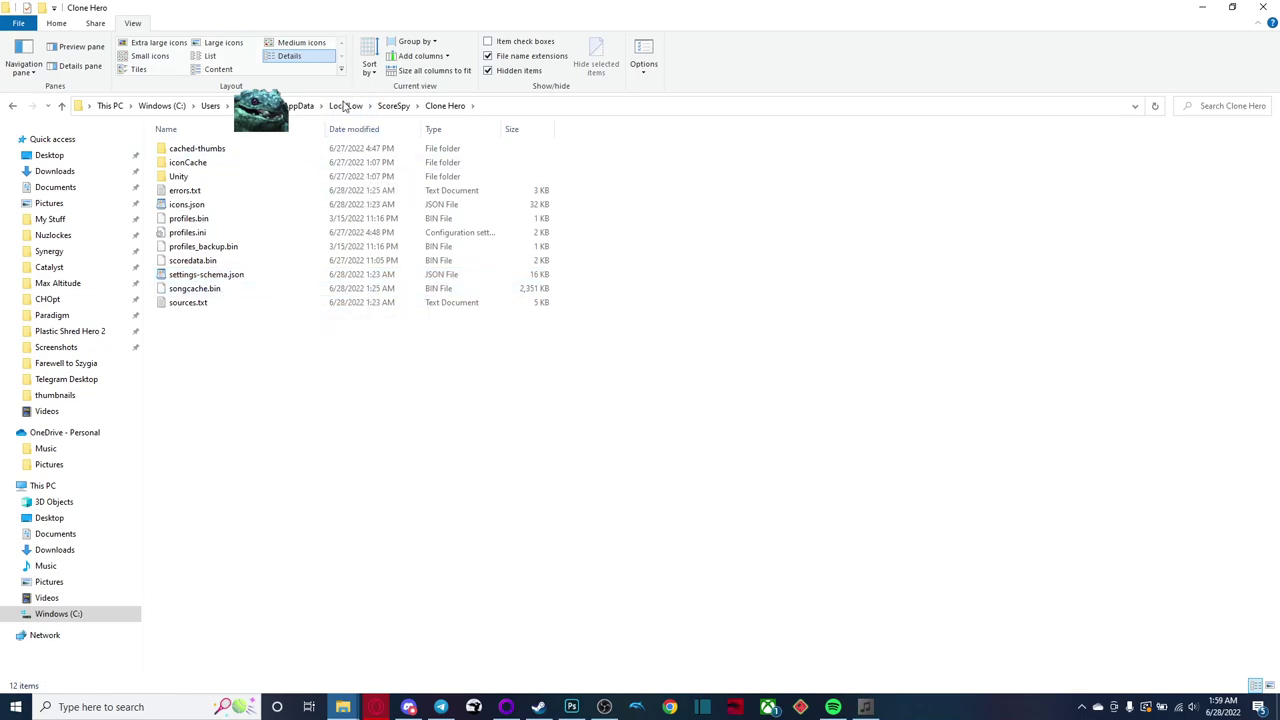
Step: Go to AppData and open the gameFiles folder inside Roaming\Clone Hero Launcher
left_click(300, 106)
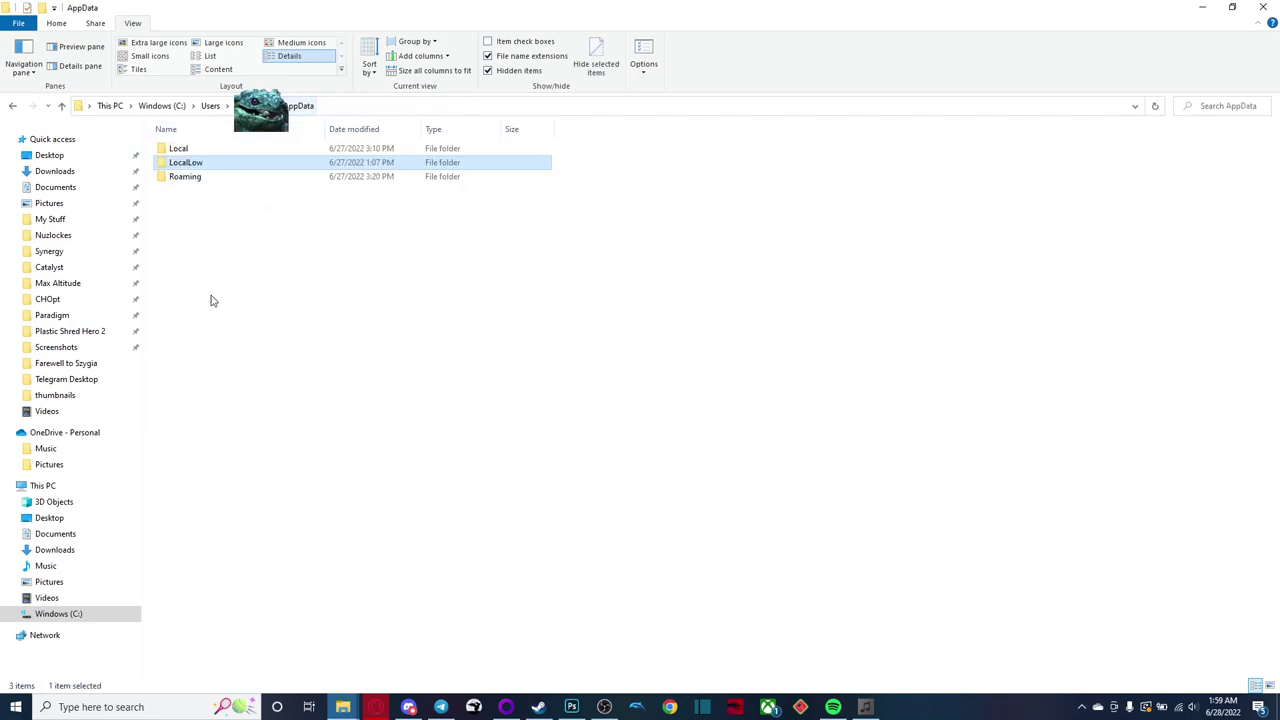
double_click(190, 177)
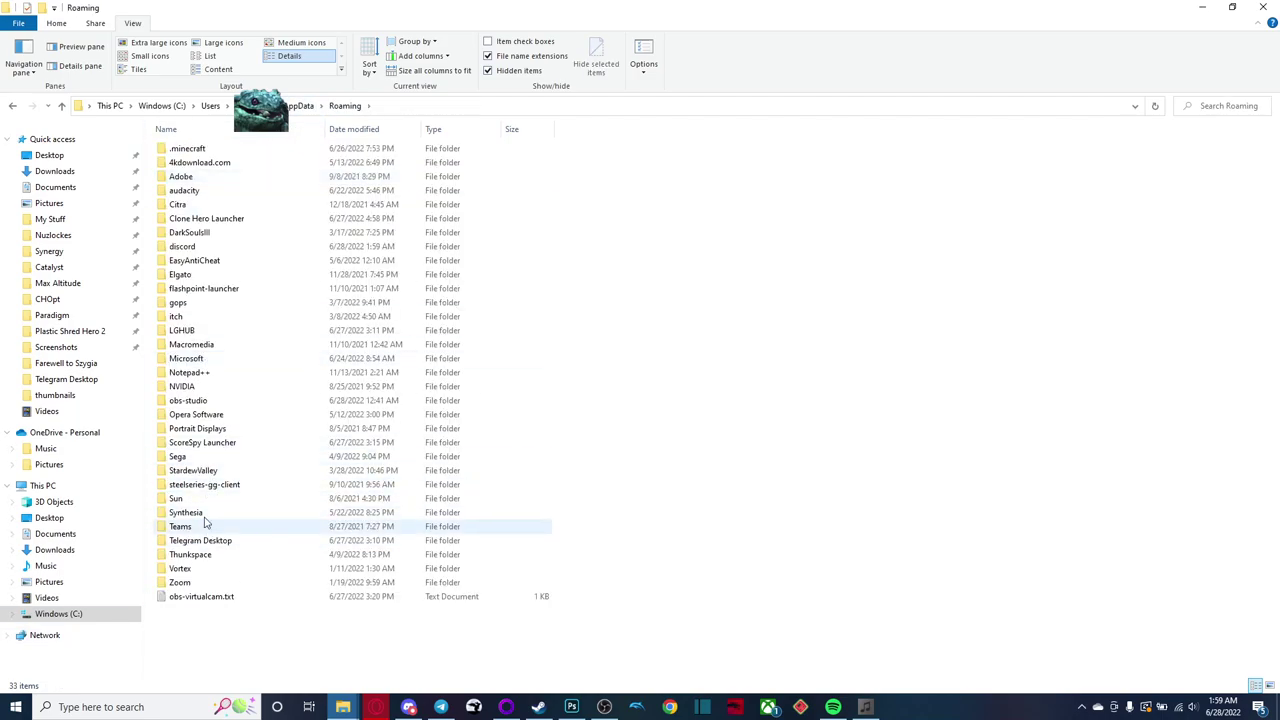
double_click(210, 218)
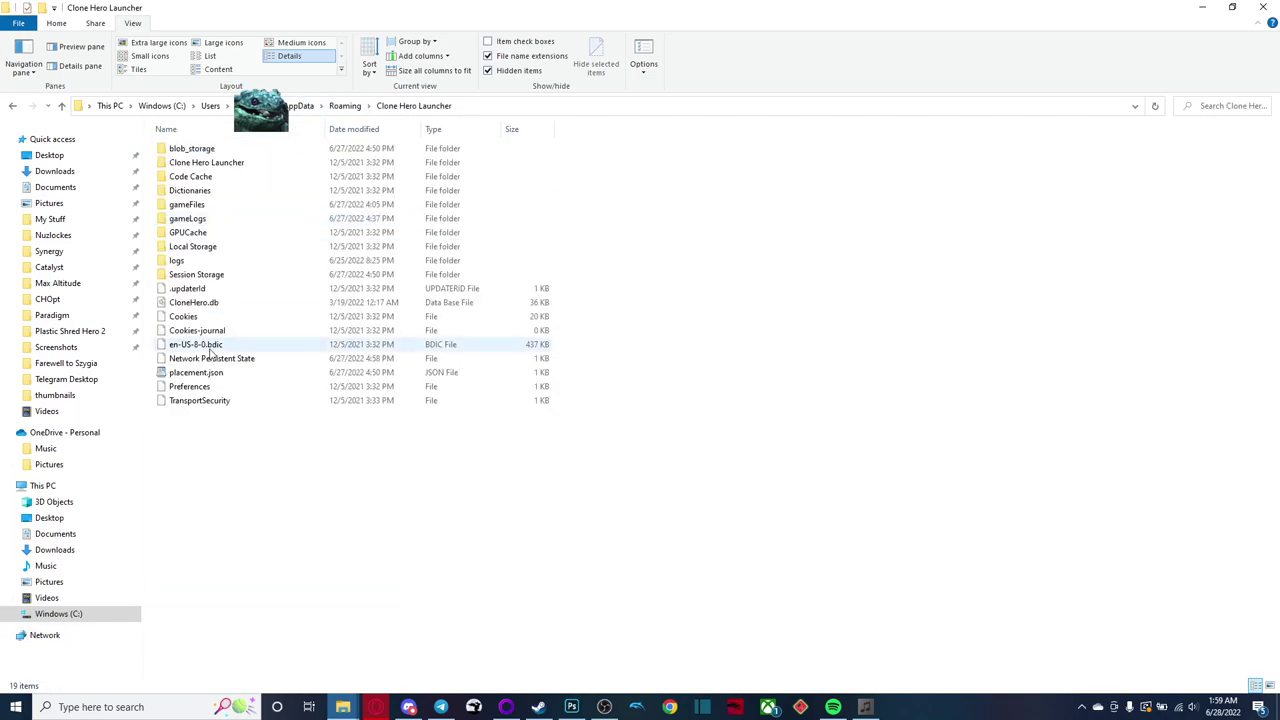
double_click(213, 205)
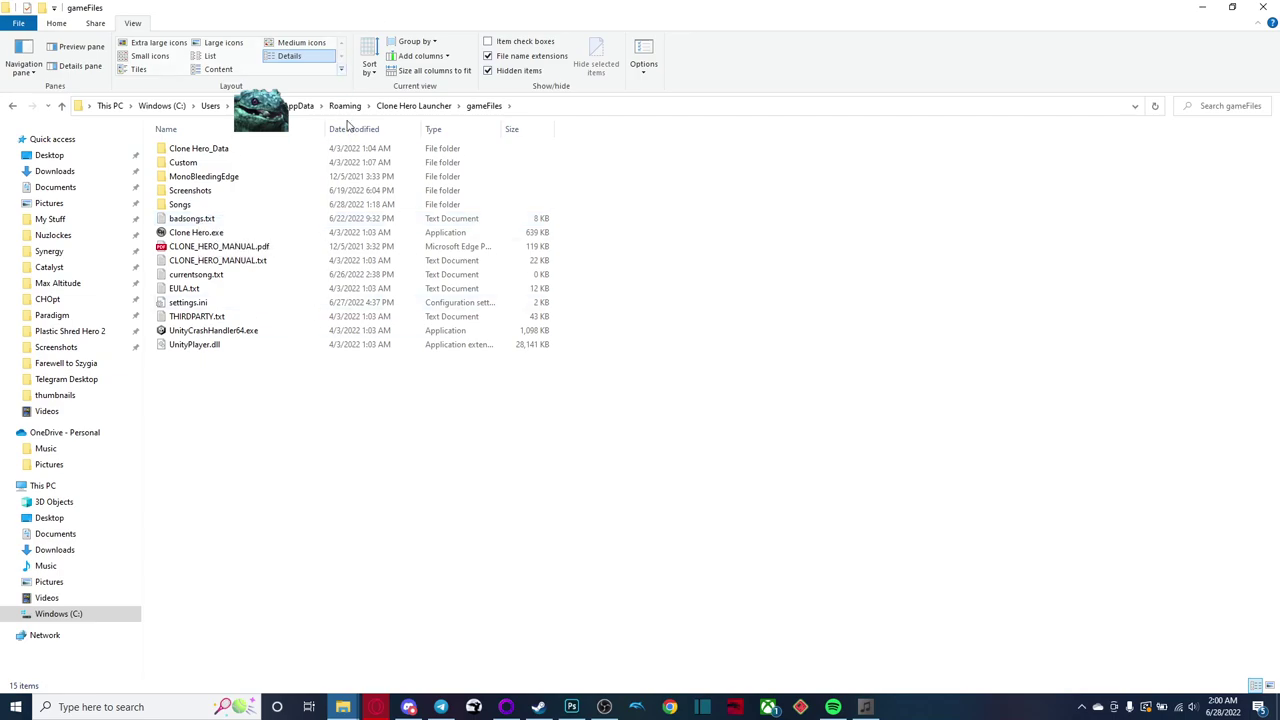
Step: Go to the C: drive and open the Custom folder under Program Files\ScoreSpy Launcher\GameData\100
left_click(302, 106)
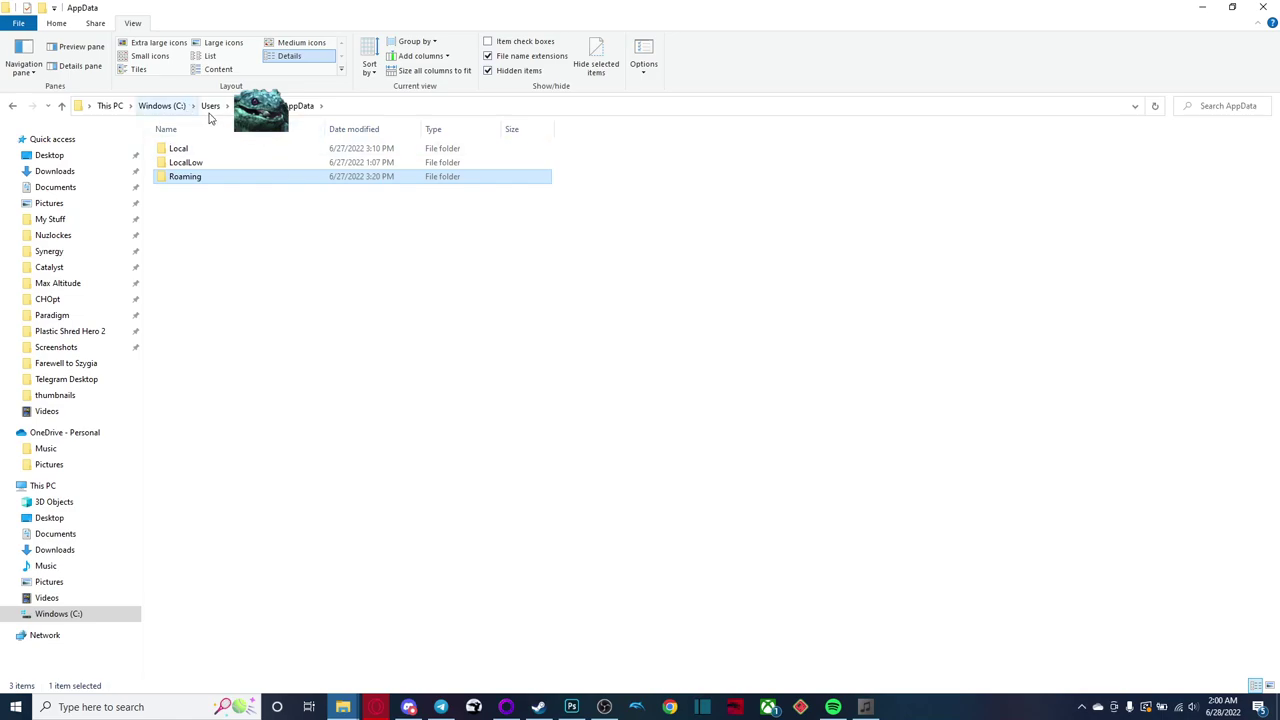
left_click(172, 106)
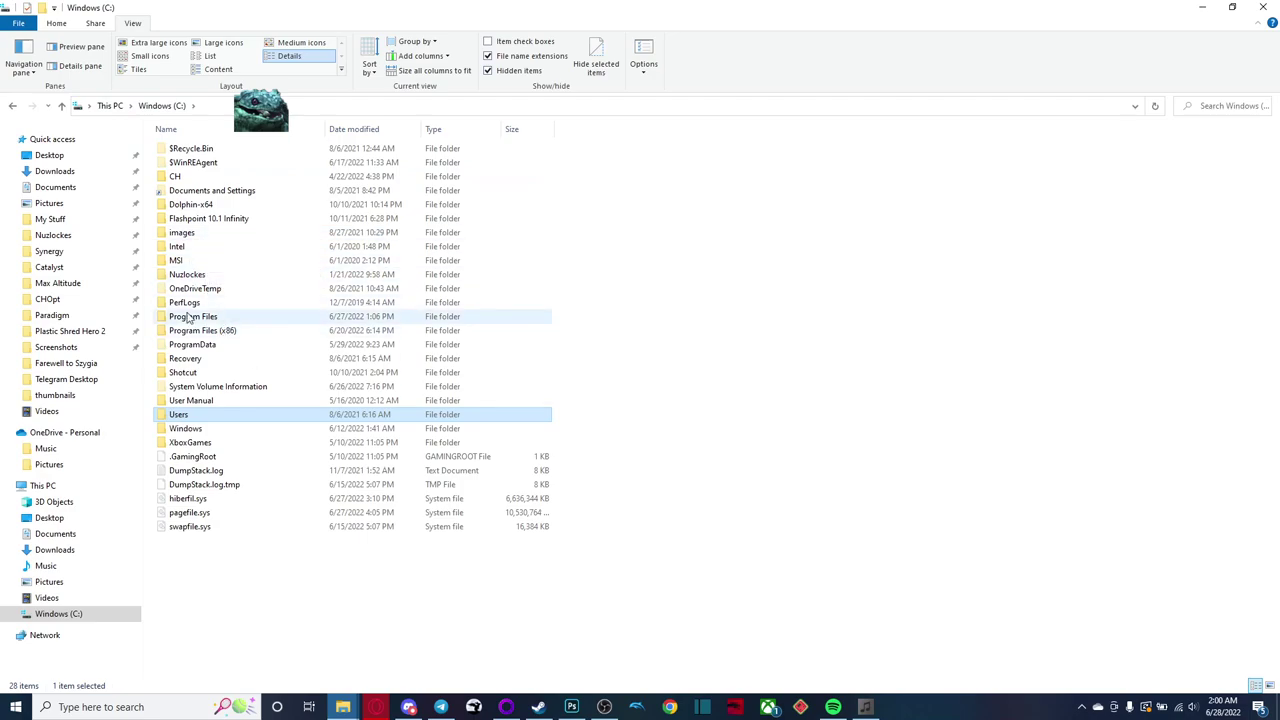
double_click(183, 316)
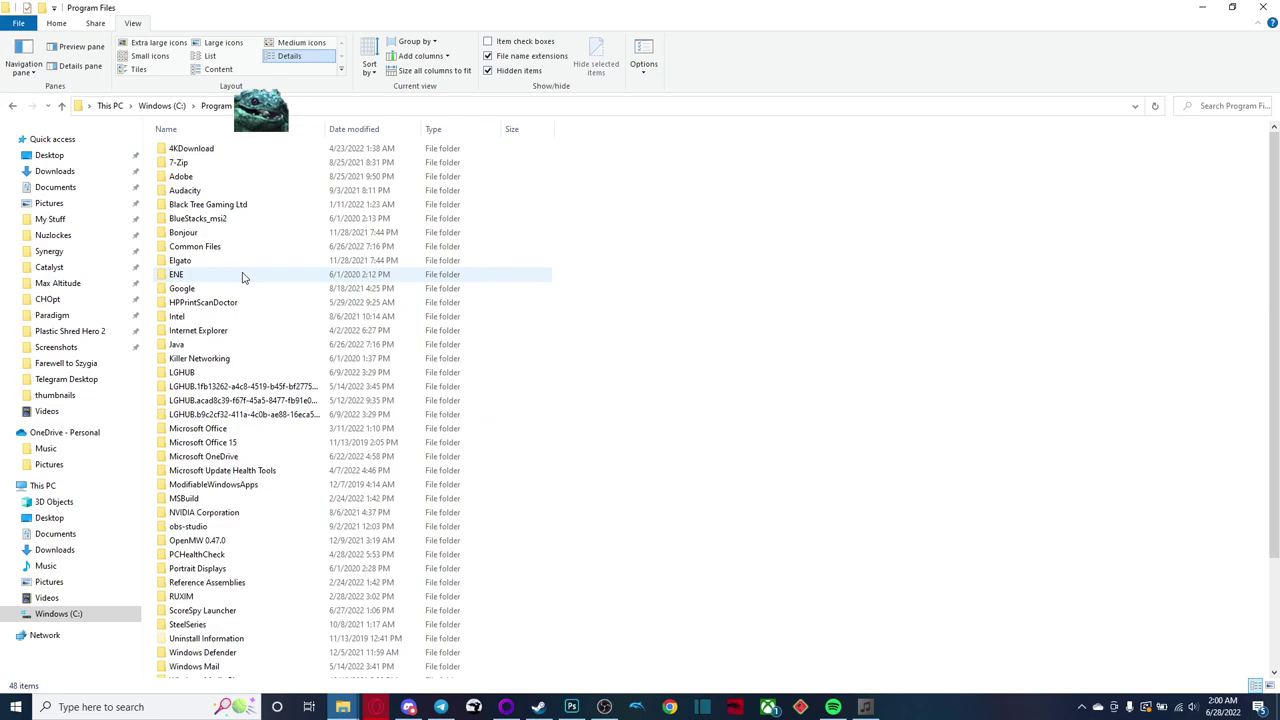
scroll(242, 277, "down", 3)
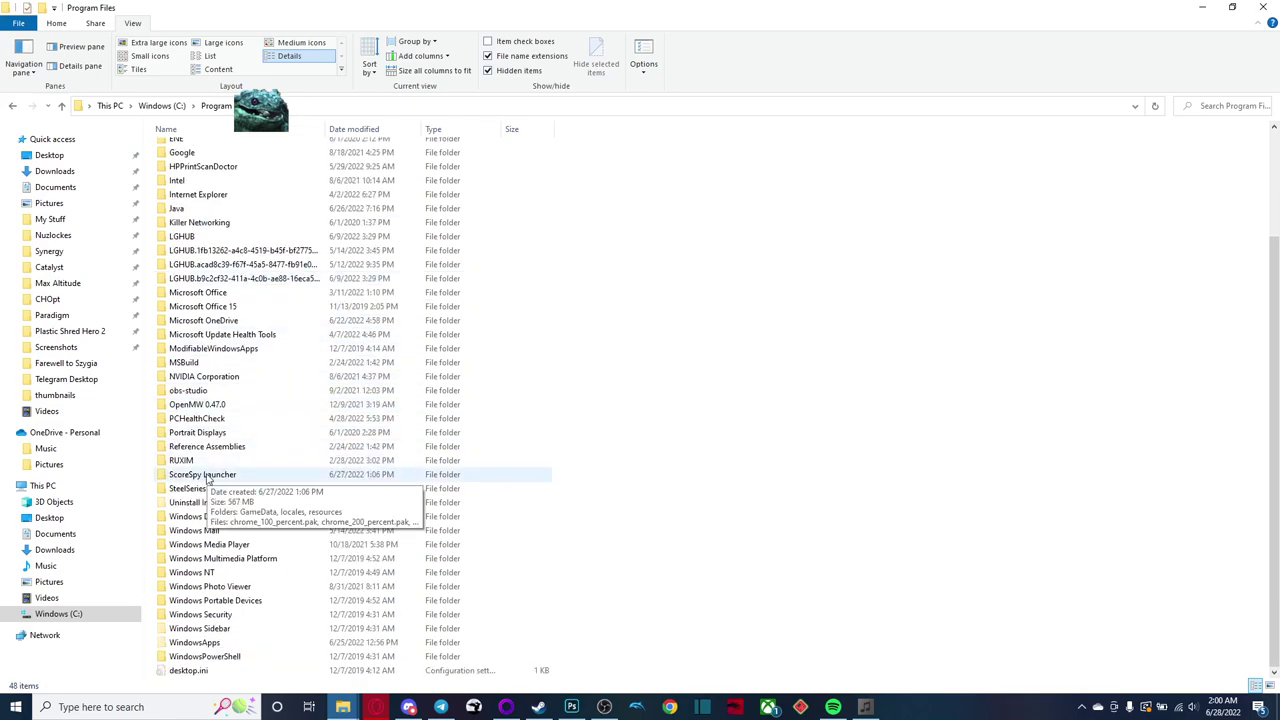
double_click(205, 475)
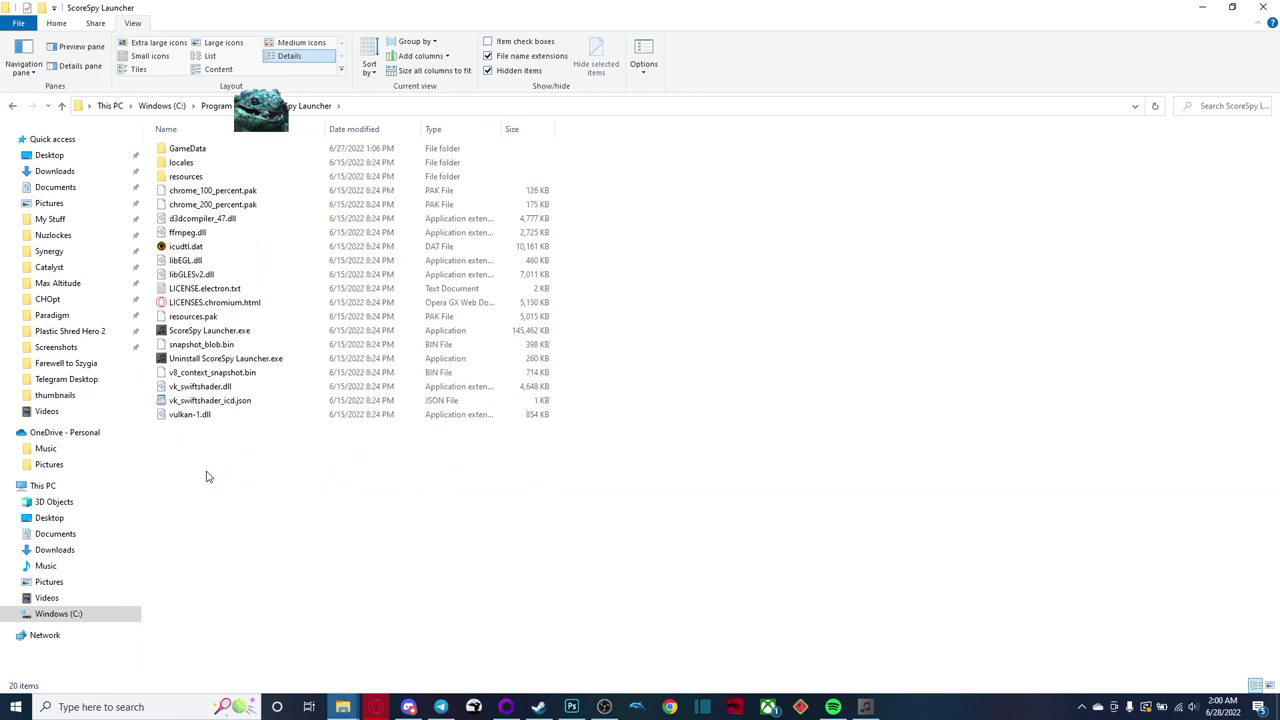
double_click(207, 151)
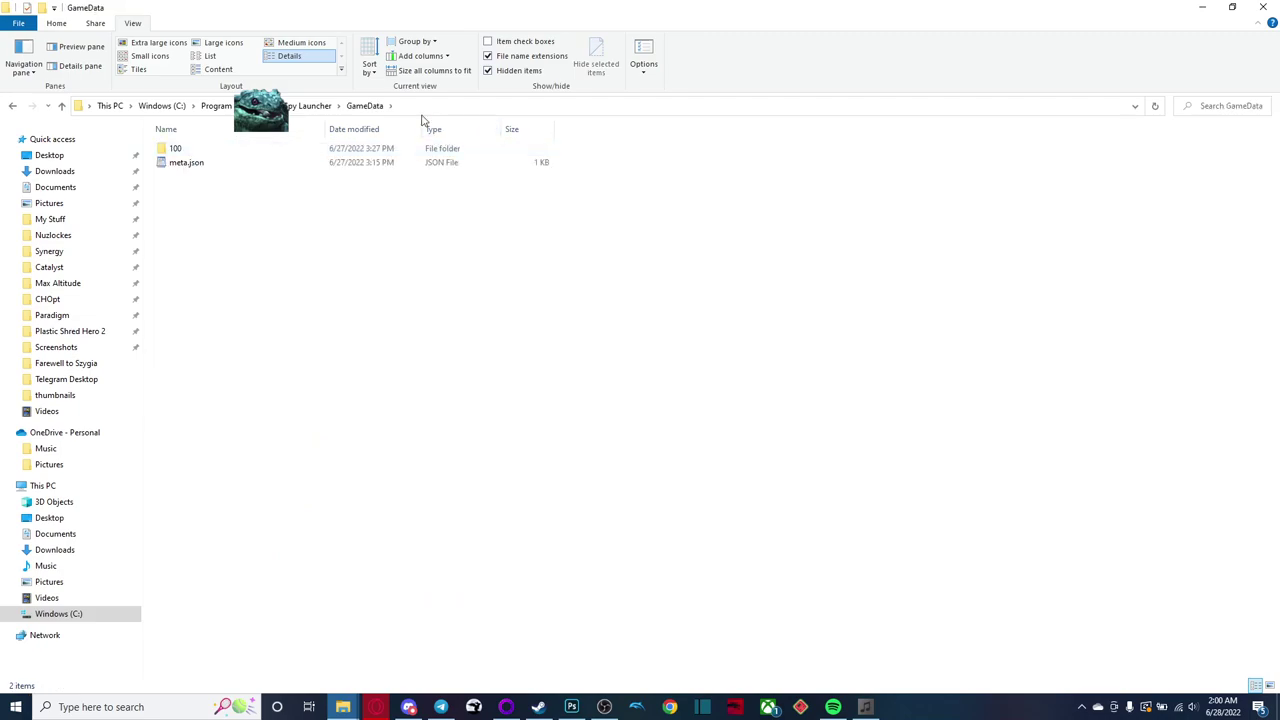
double_click(176, 149)
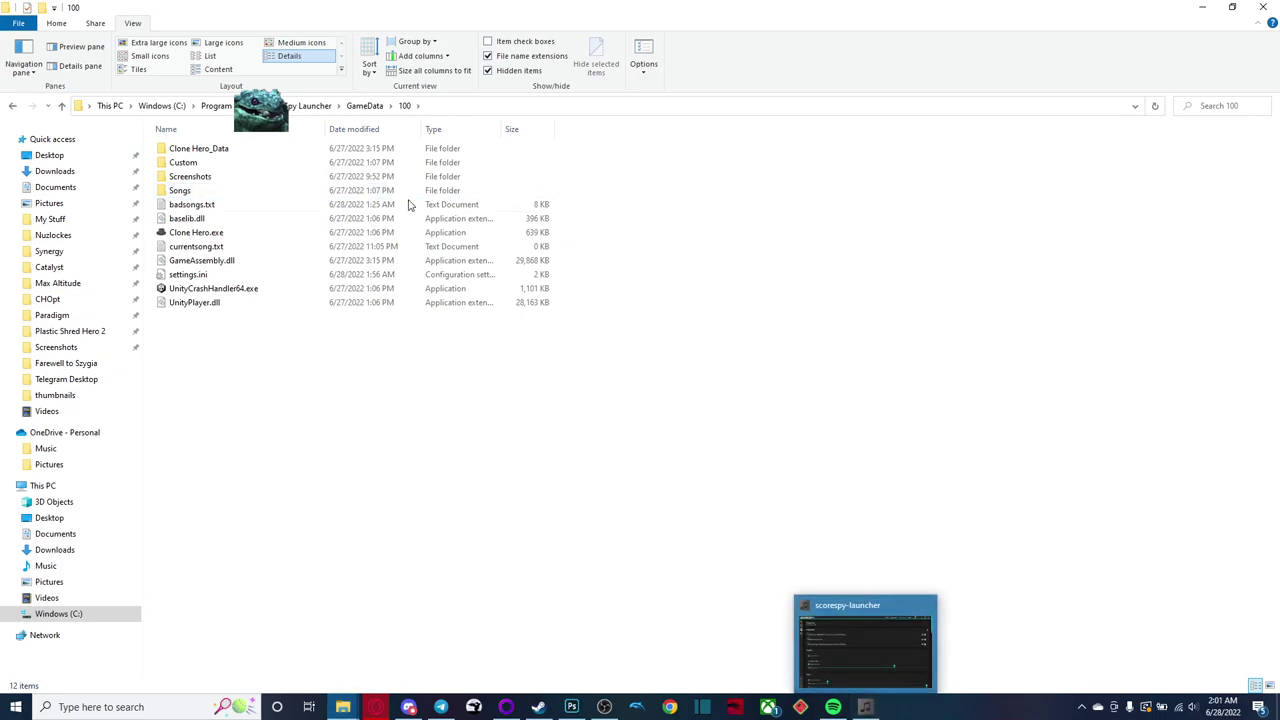
double_click(198, 163)
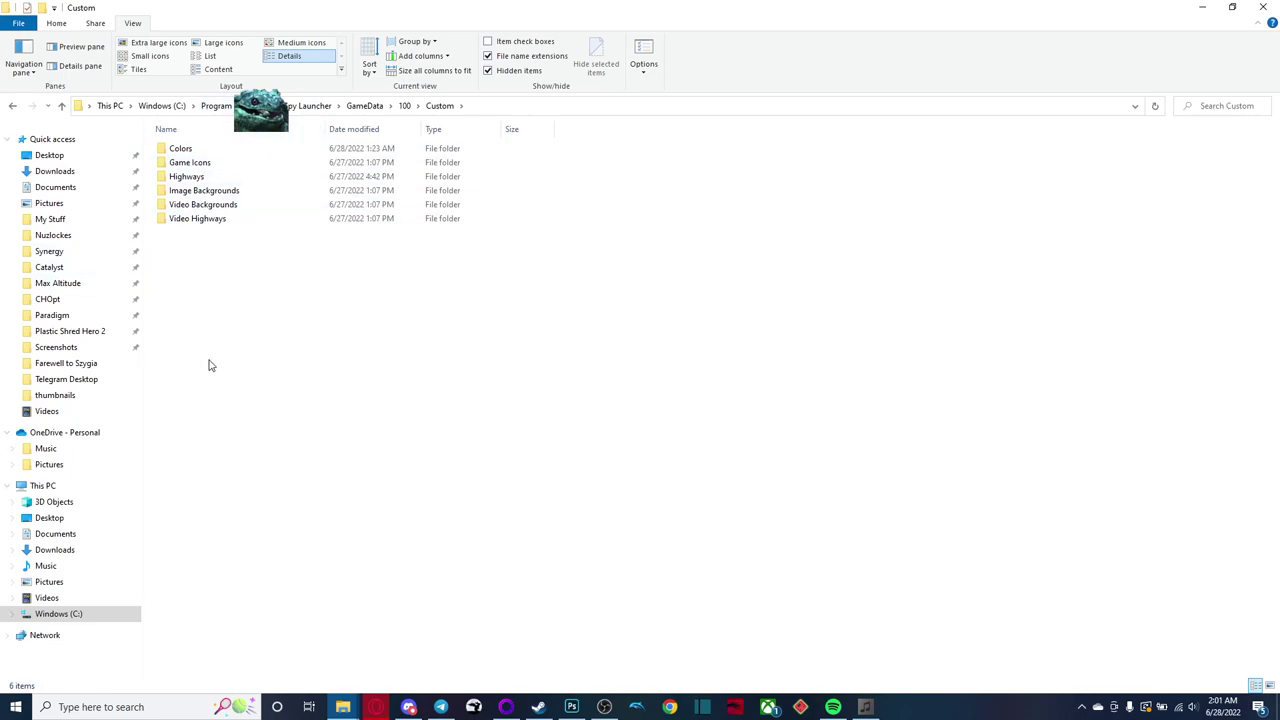
Step: Return to the root of the C: drive and open the Users folder
left_click(162, 106)
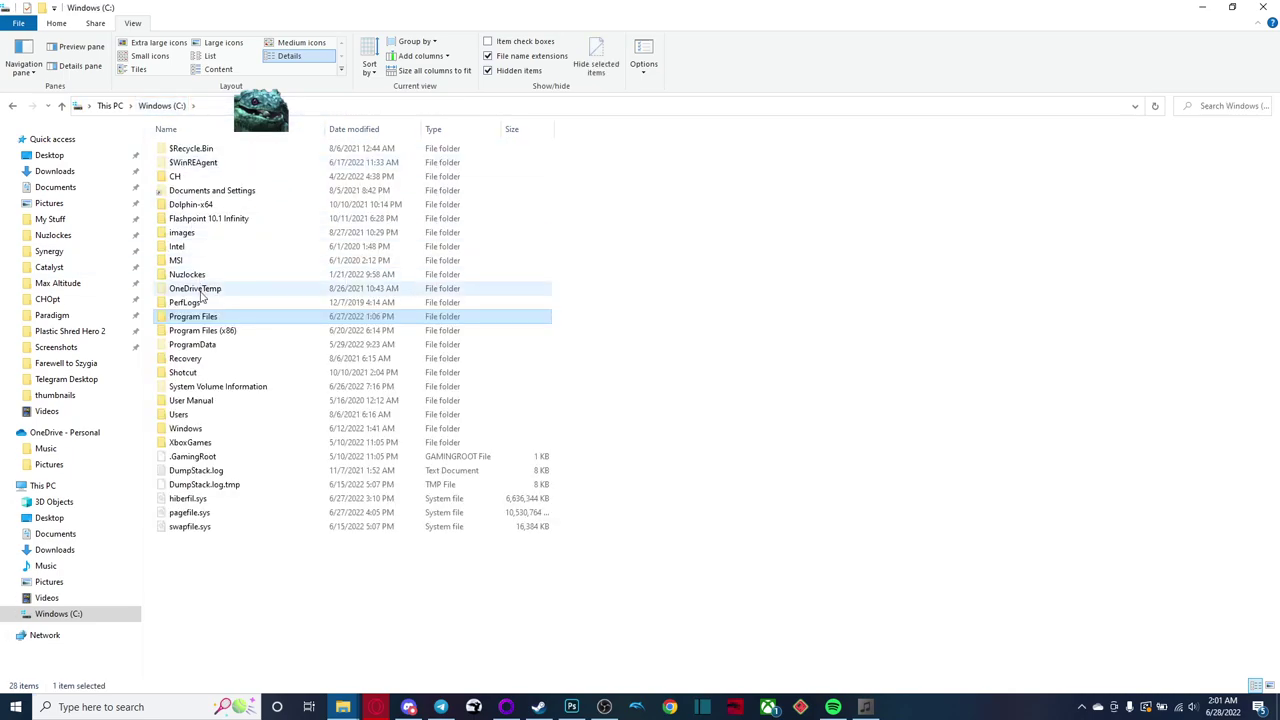
double_click(182, 412)
double_click(196, 163)
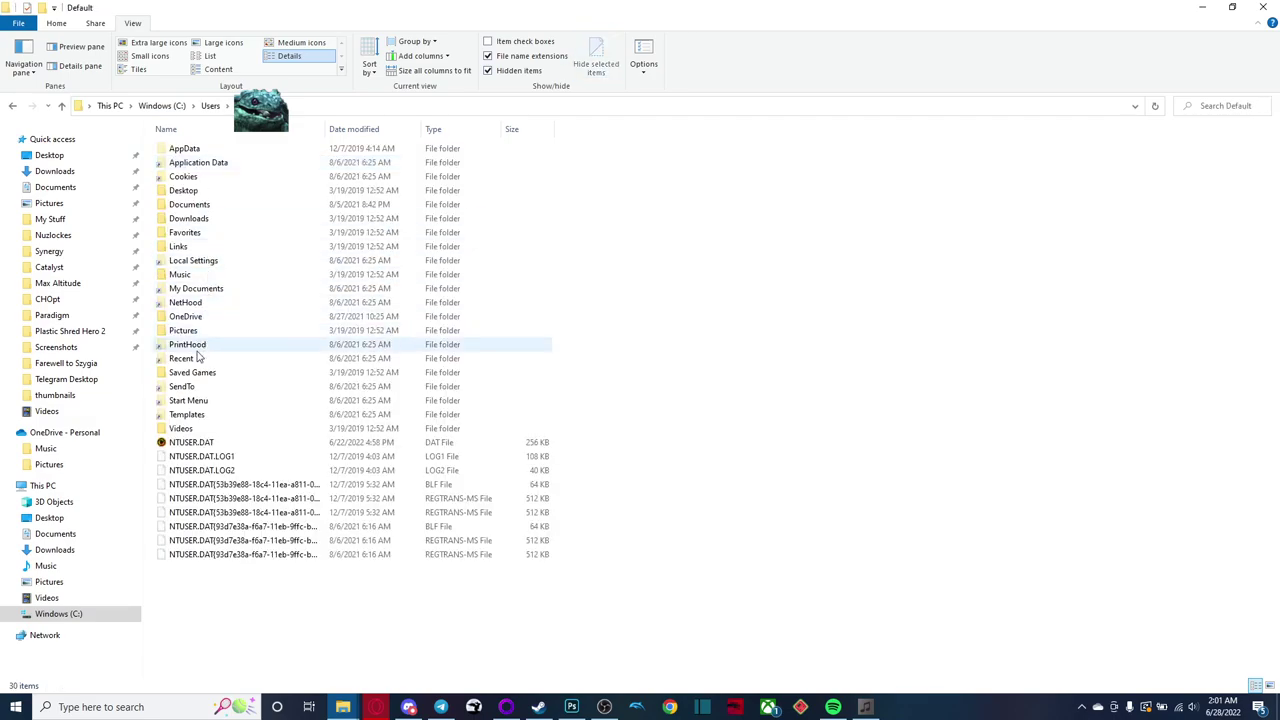
double_click(215, 150)
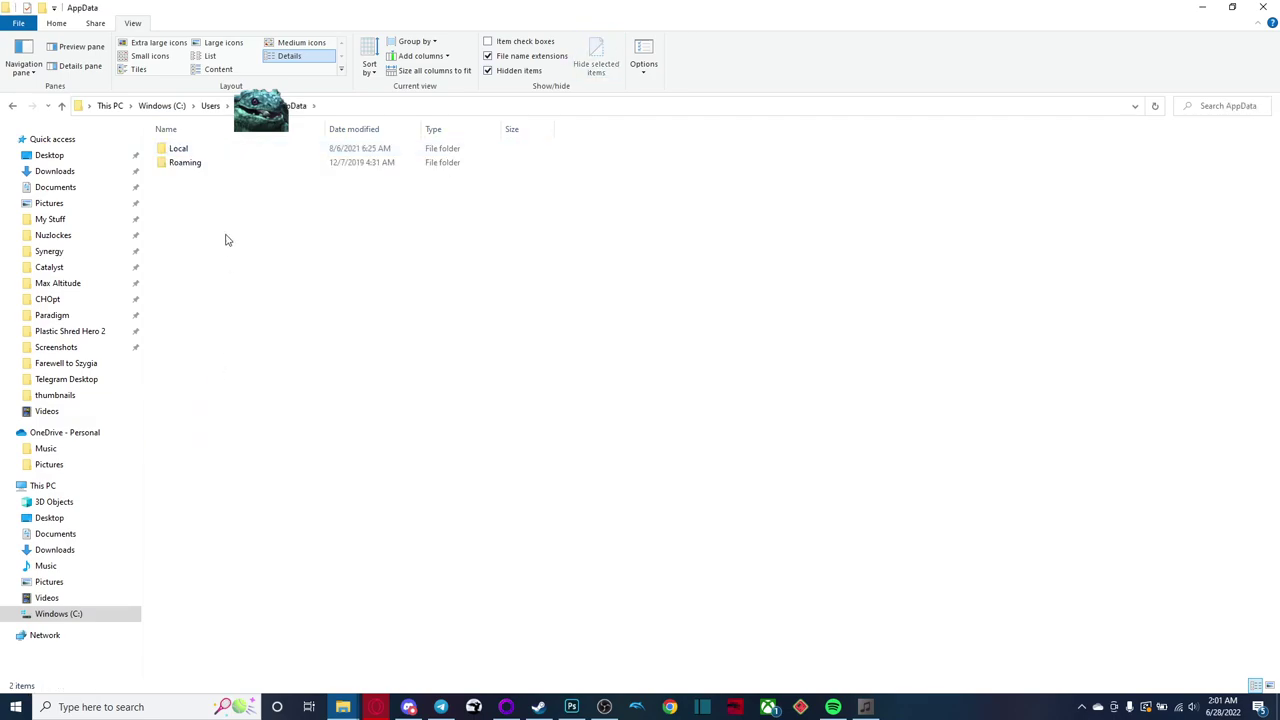
left_click(212, 106)
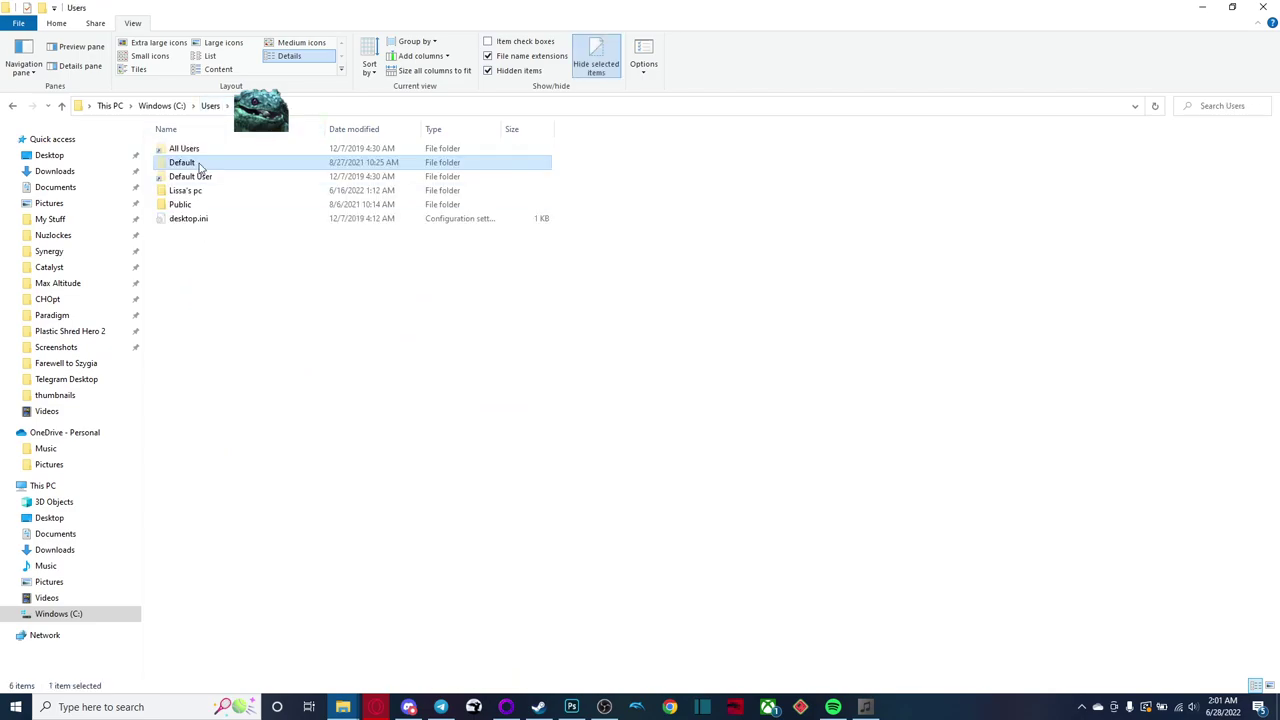
Step: Open the personal user profile and go to AppData\Roaming\Clone Hero Launcher\gameFiles
double_click(200, 190)
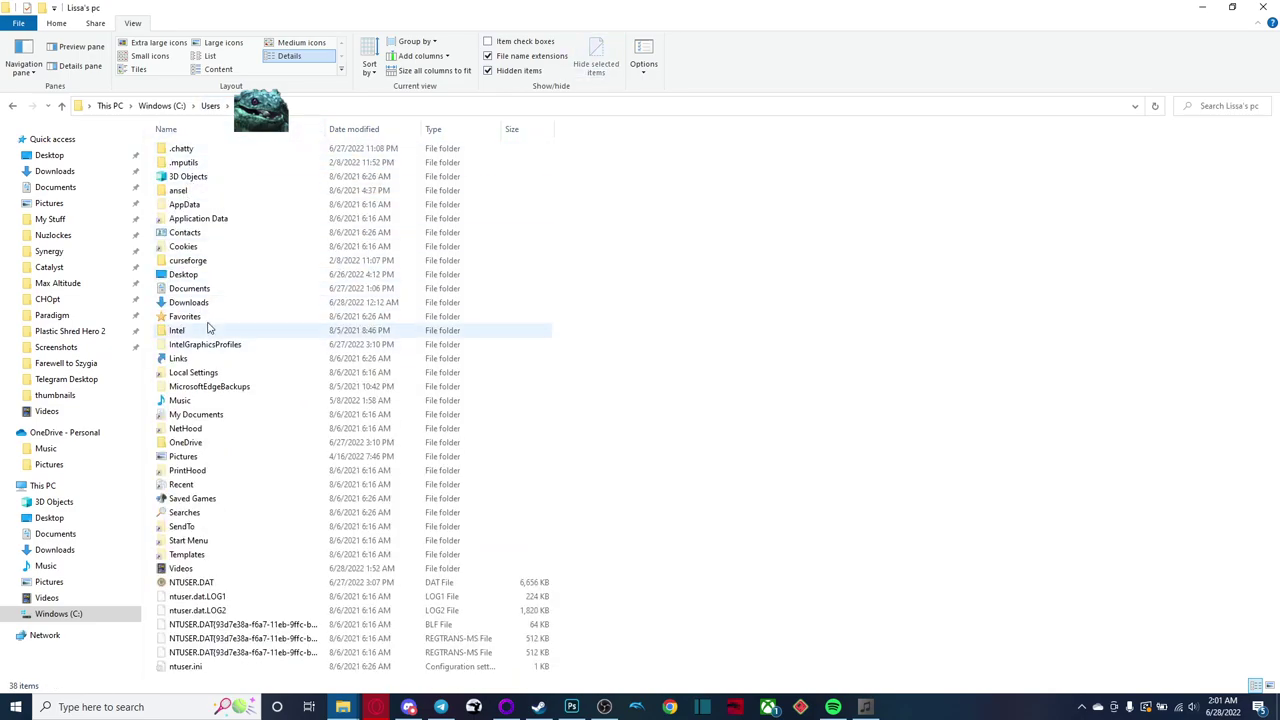
double_click(213, 205)
double_click(213, 178)
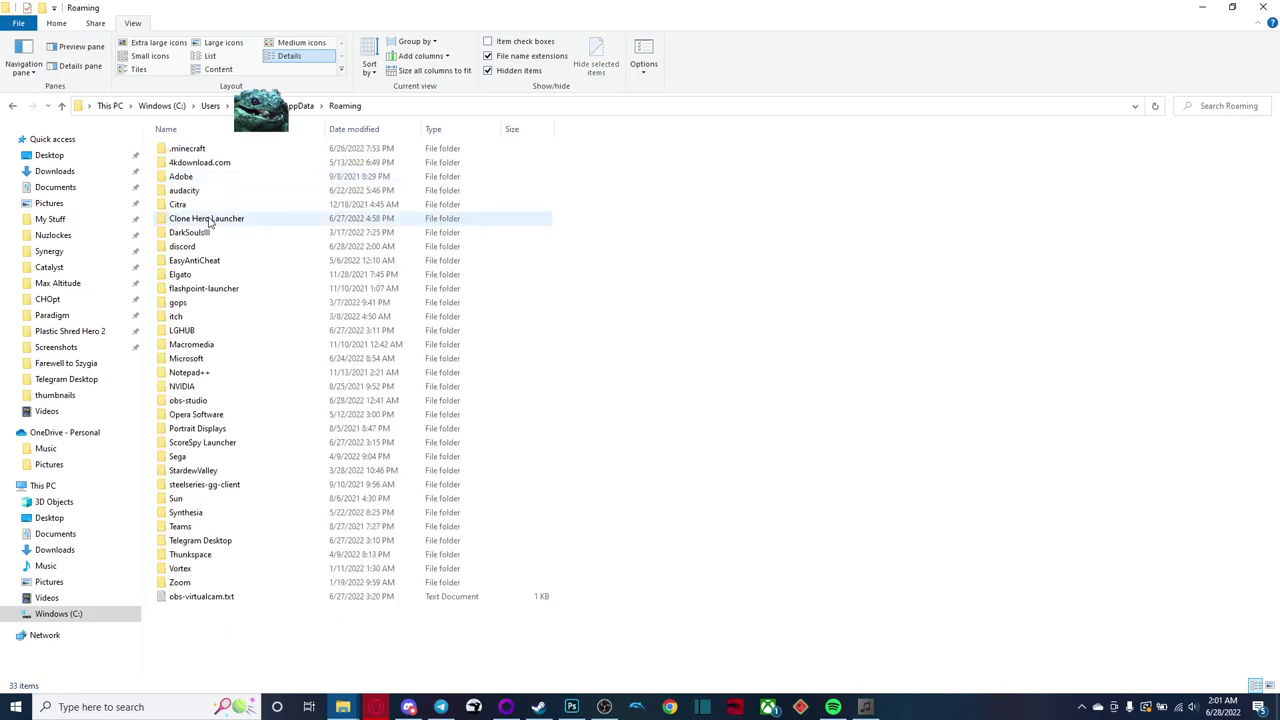
double_click(213, 220)
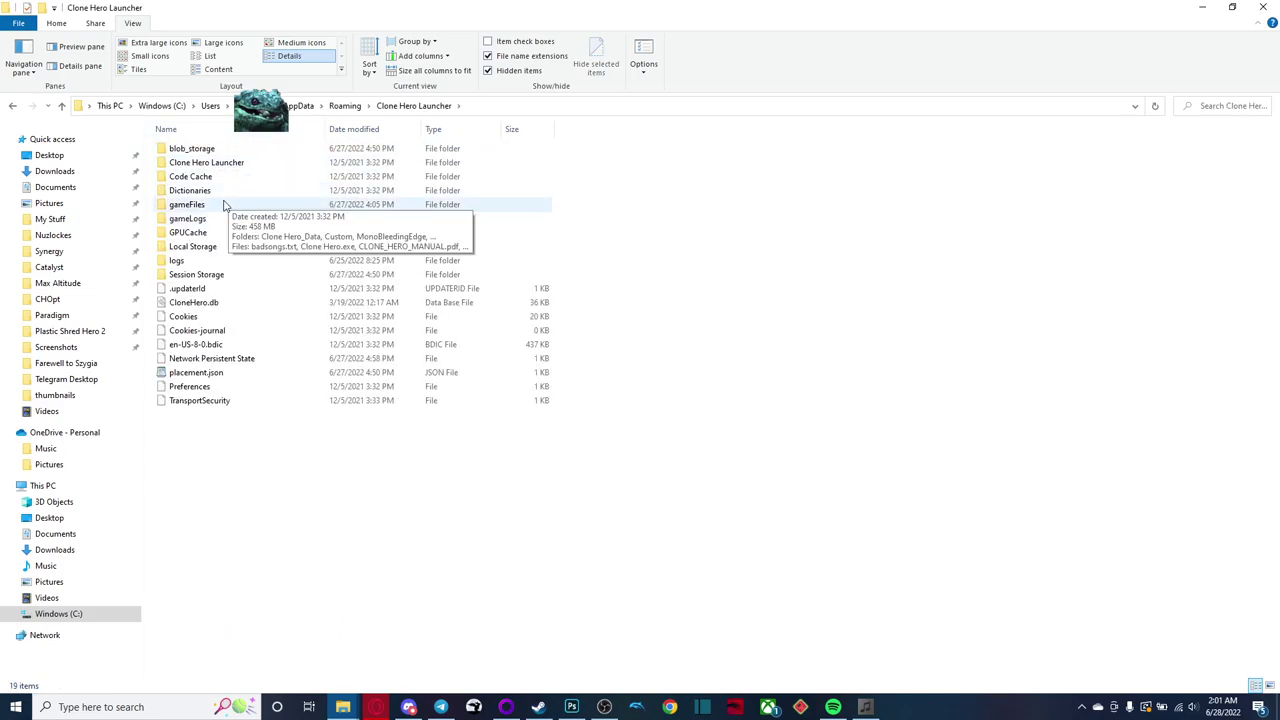
double_click(224, 205)
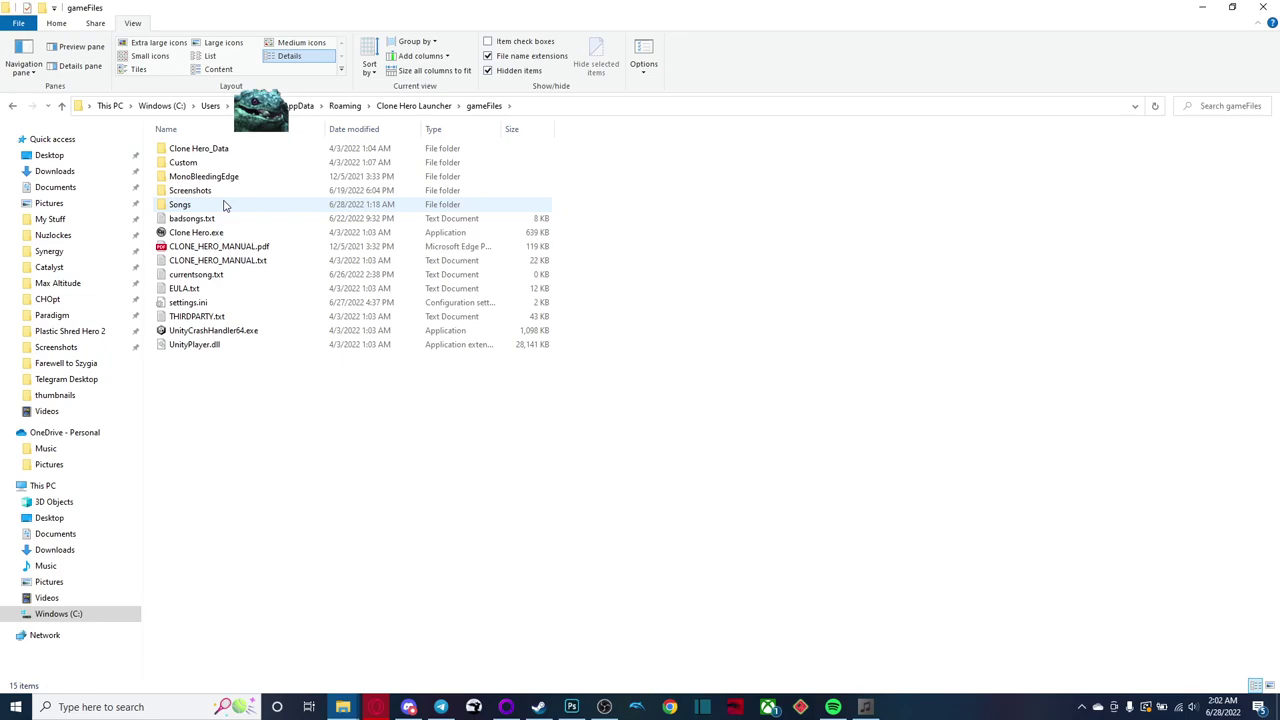
Step: Examine the Custom folder inside gameFiles, including the contents of its Colors and Highways subfolders
double_click(183, 162)
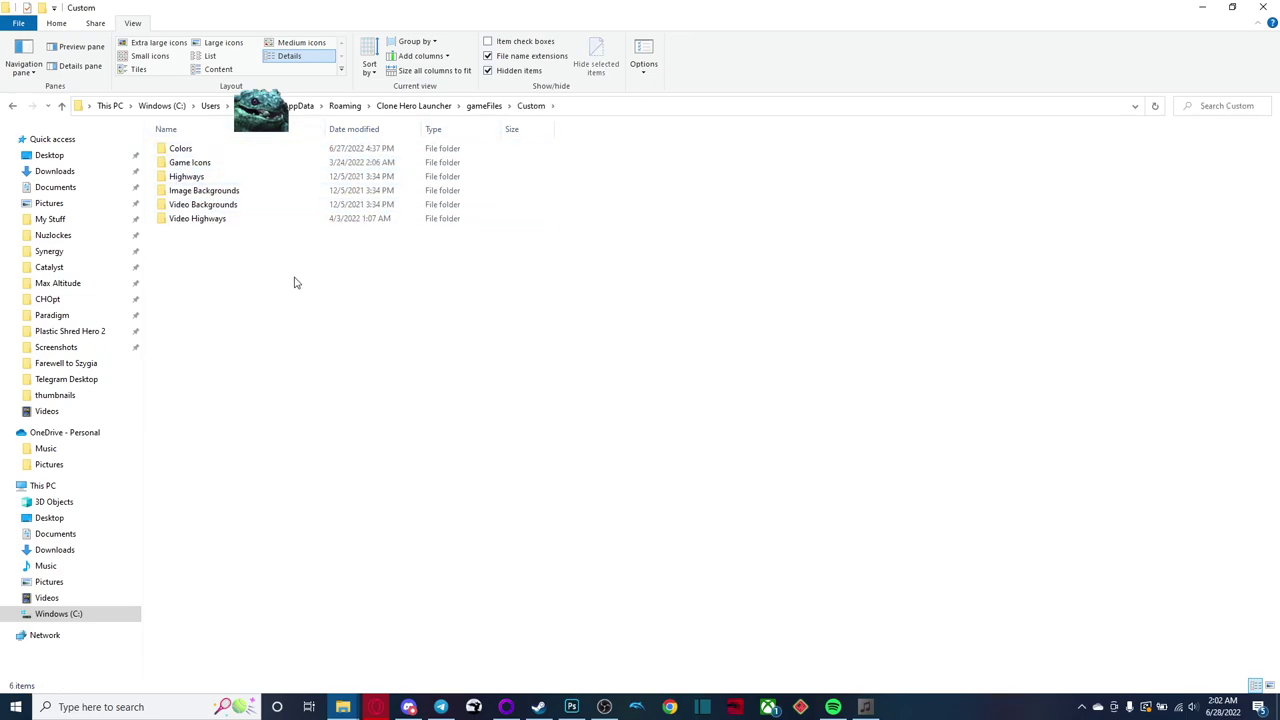
left_click(490, 106)
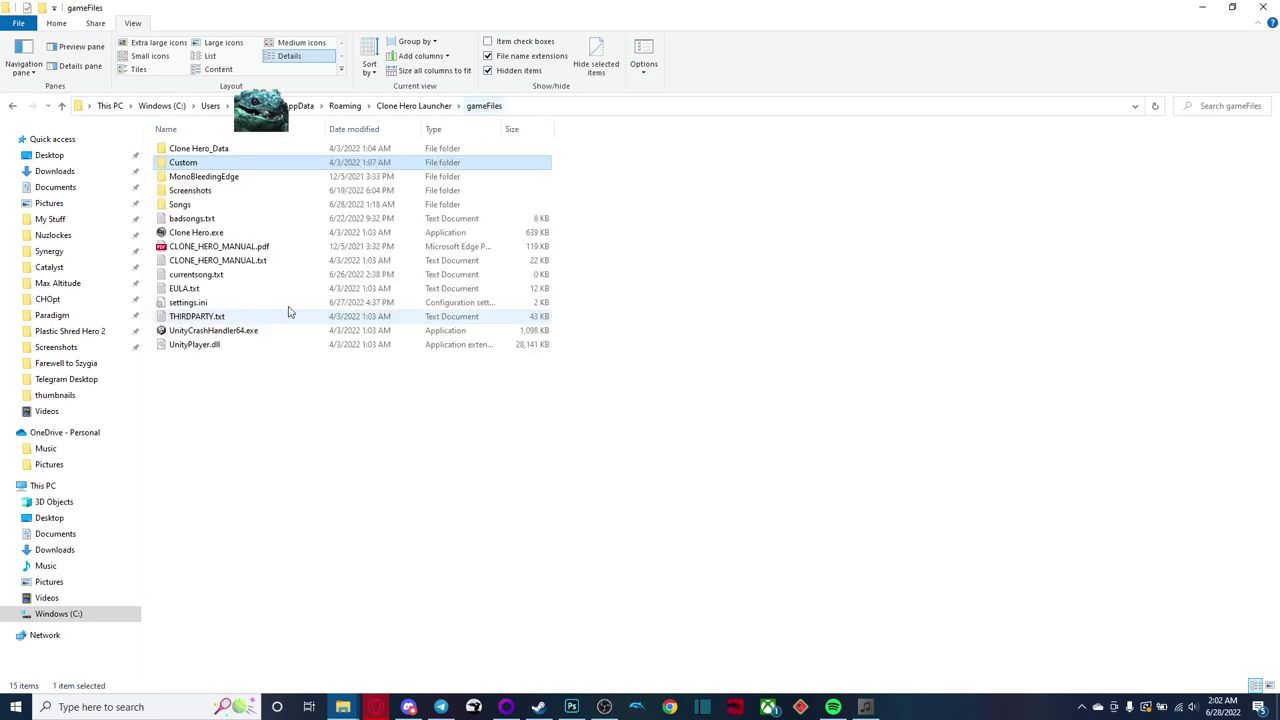
right_click(222, 163)
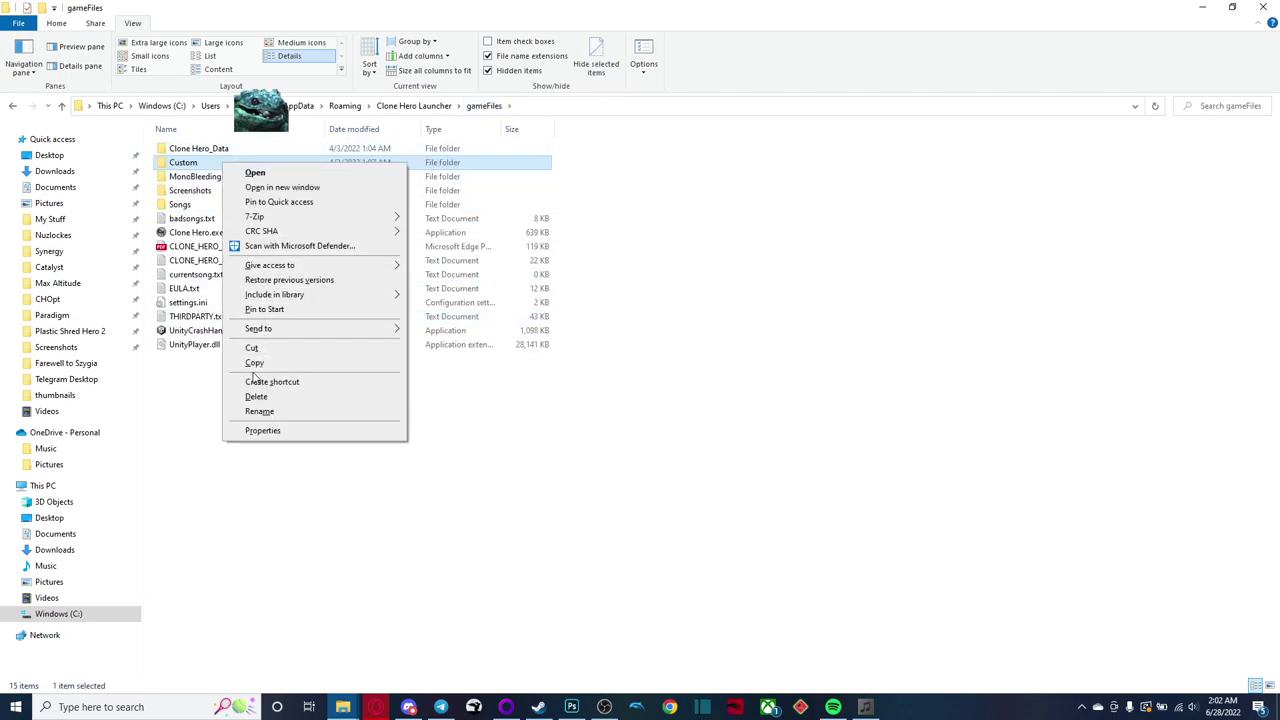
double_click(177, 166)
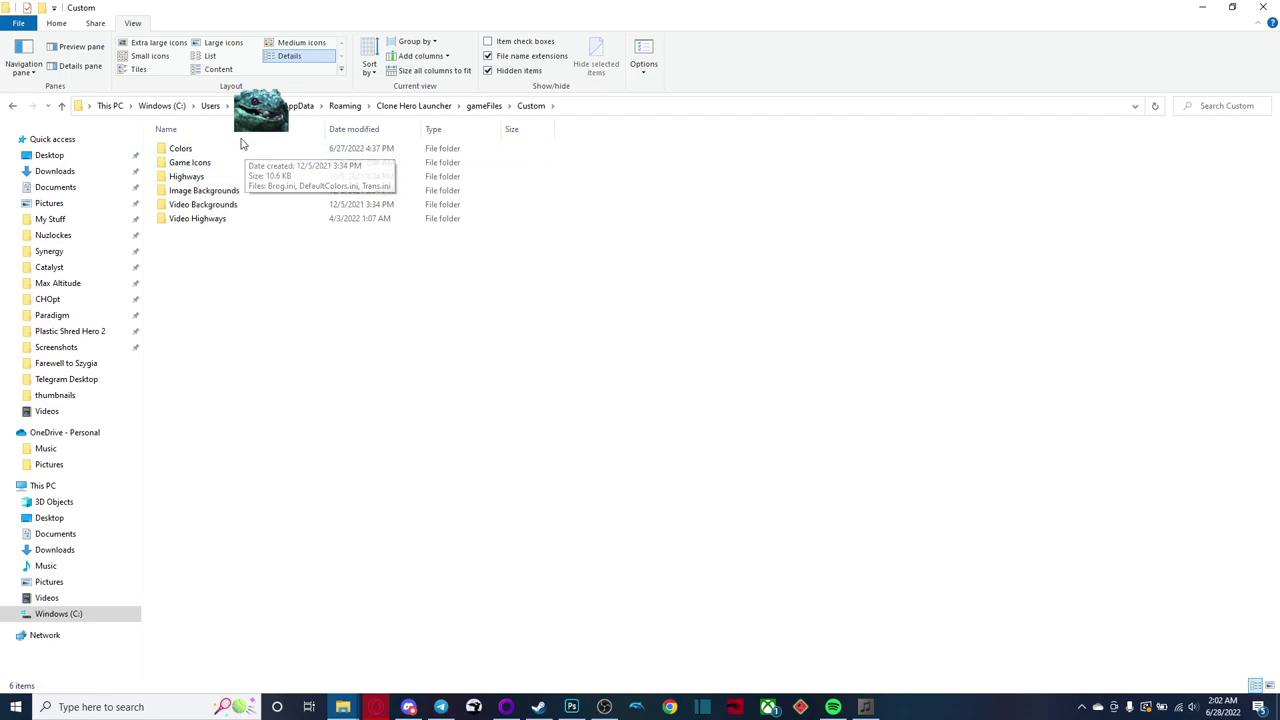
double_click(180, 149)
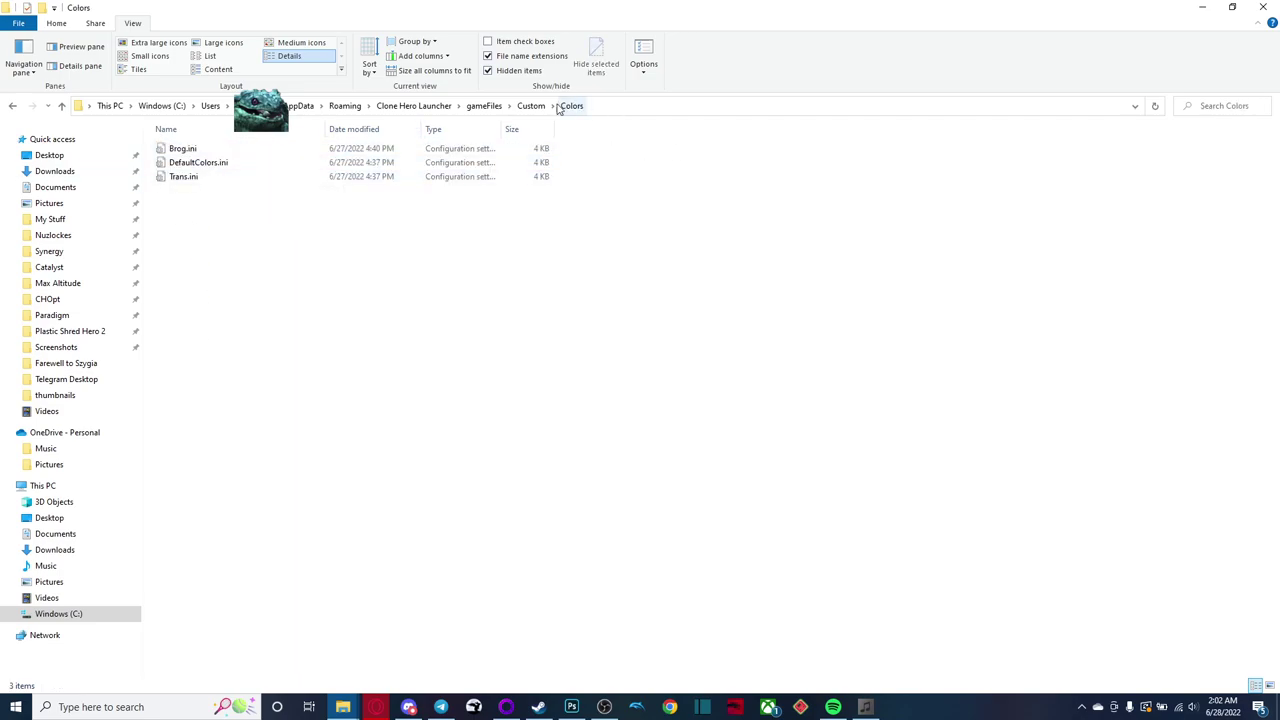
left_click(553, 106)
left_click(531, 106)
double_click(203, 176)
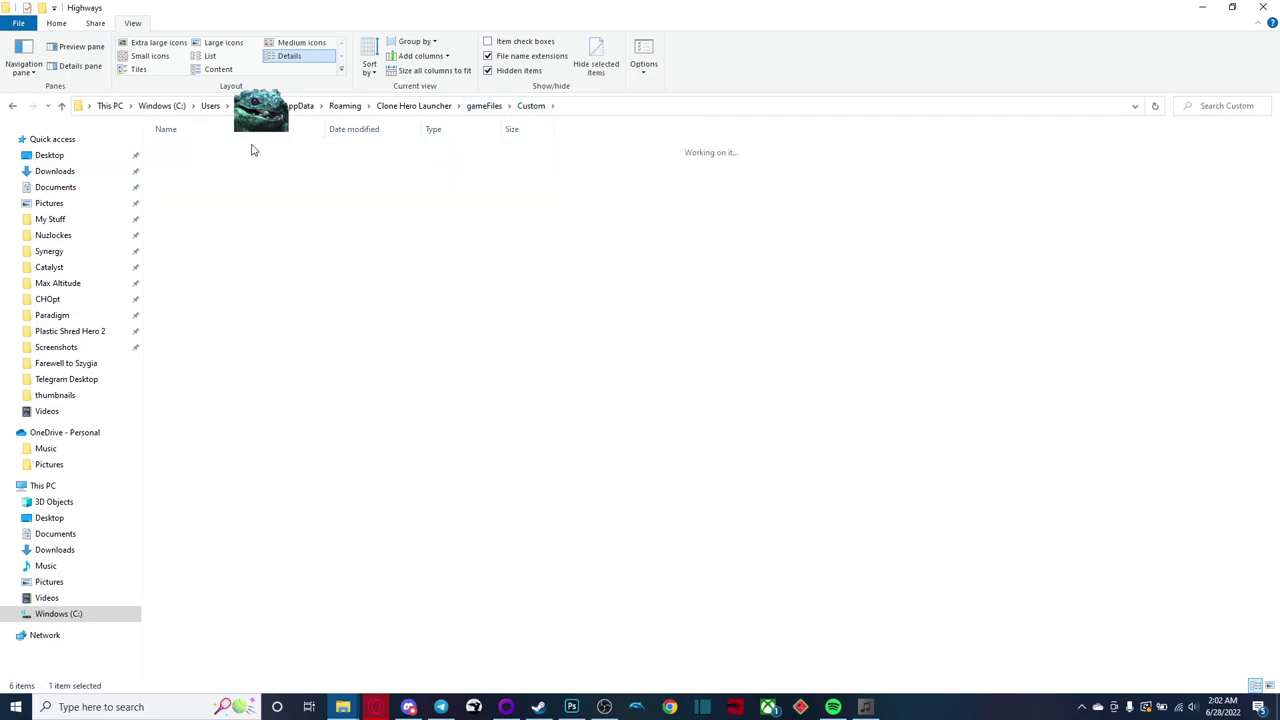
left_click(531, 106)
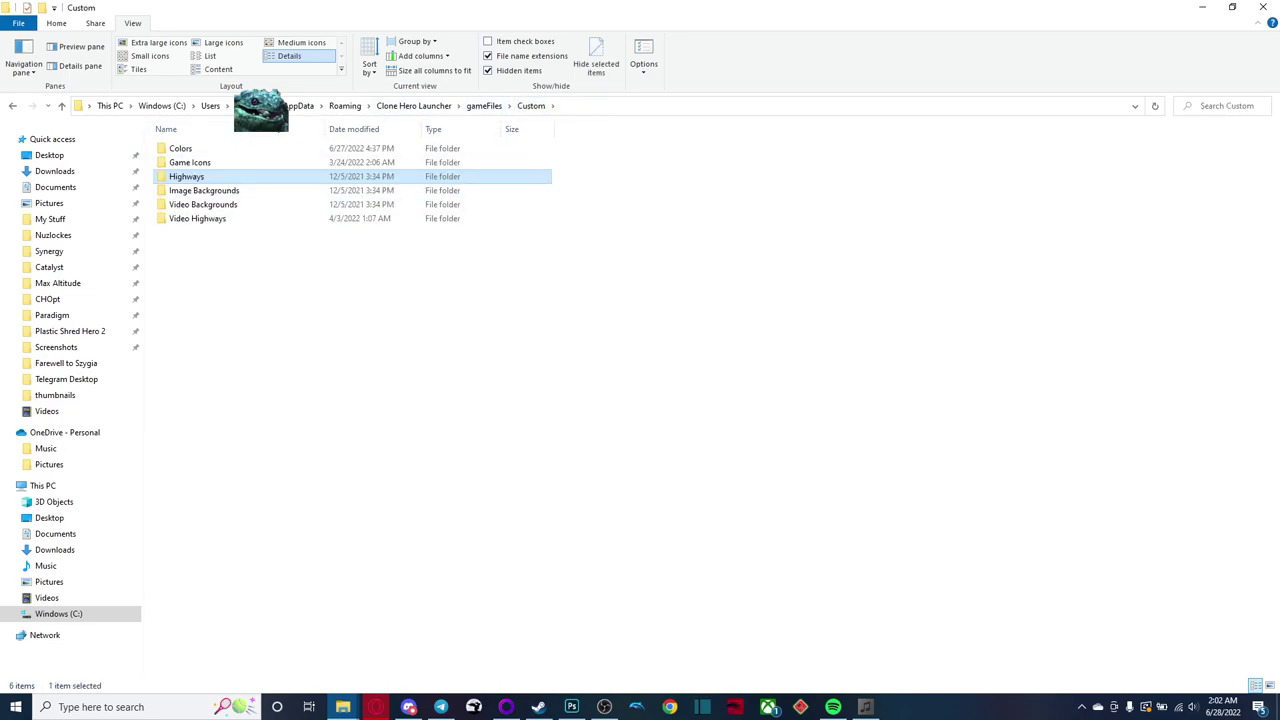
Step: Return to the C: drive and open the Custom folder under Program Files\ScoreSpy Launcher\GameData\100
left_click(163, 106)
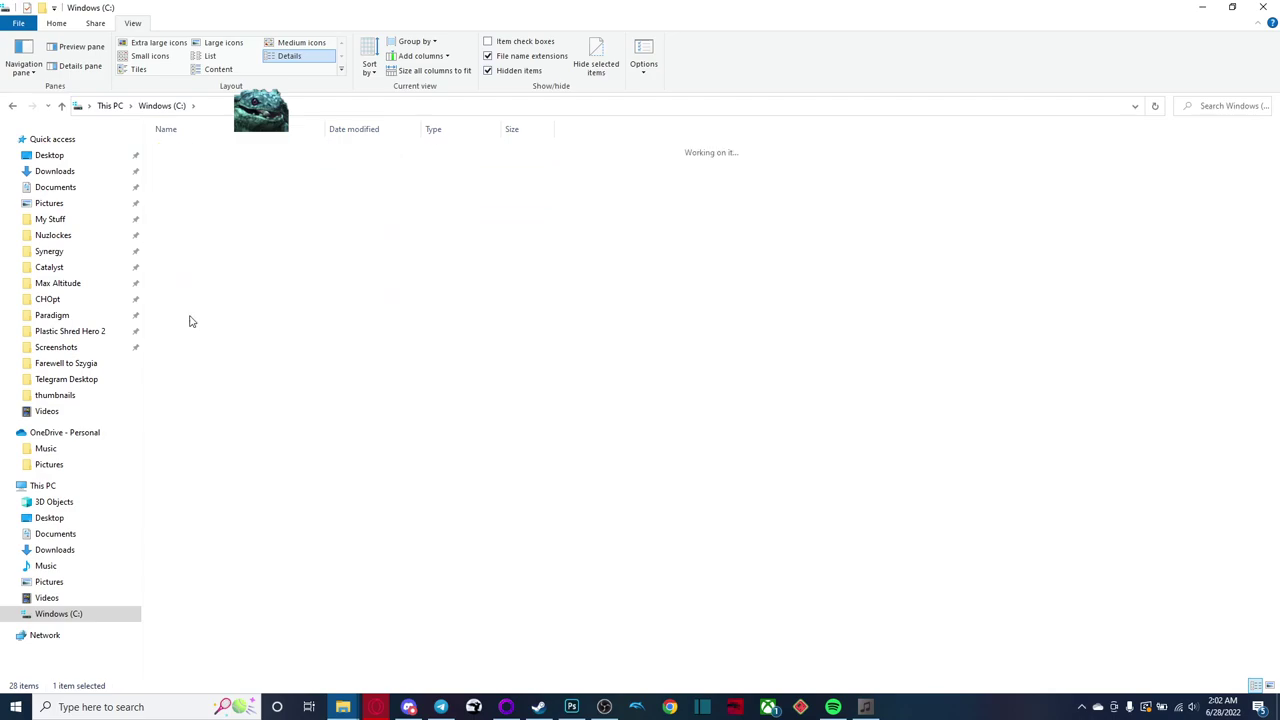
scroll(212, 450, "down", 4)
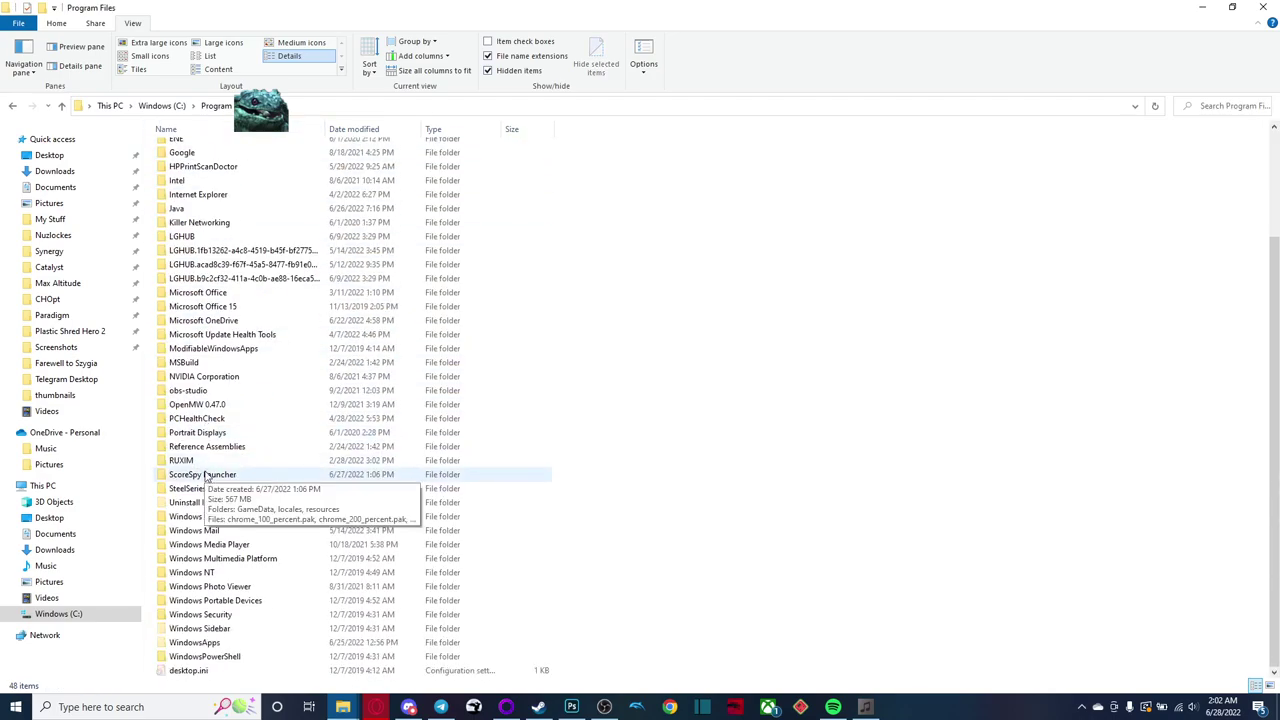
double_click(205, 476)
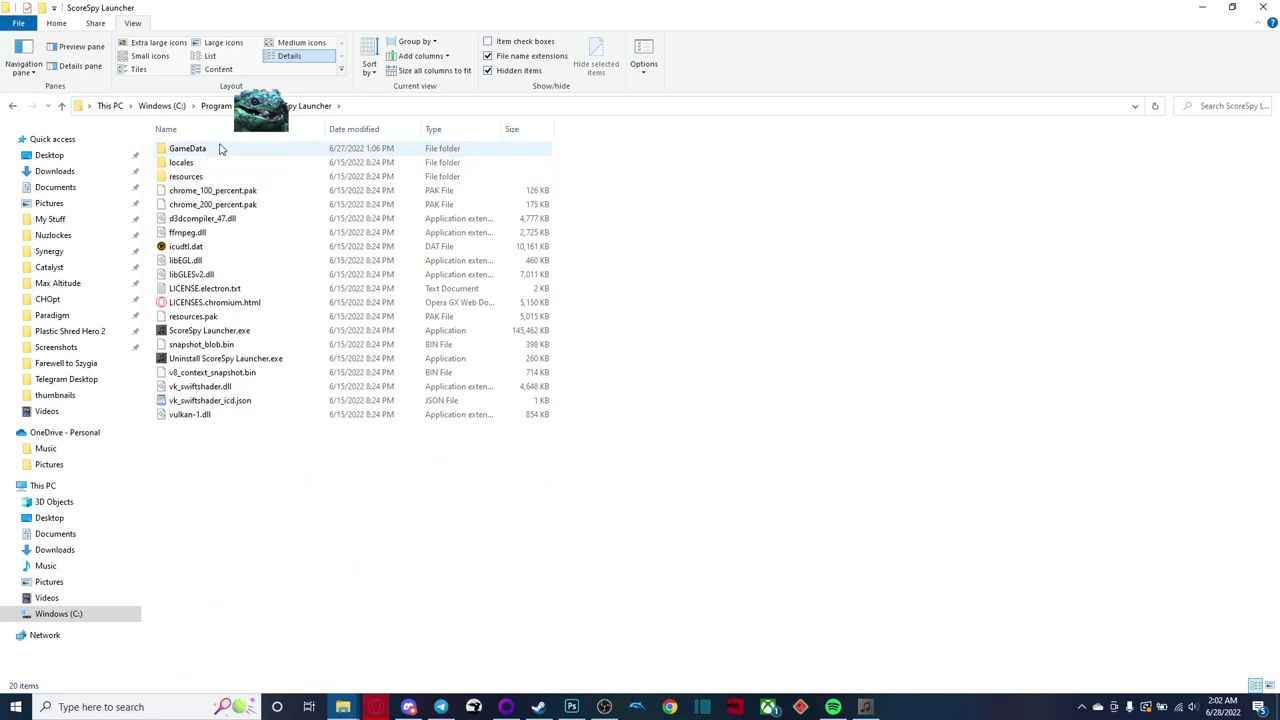
double_click(222, 148)
double_click(210, 152)
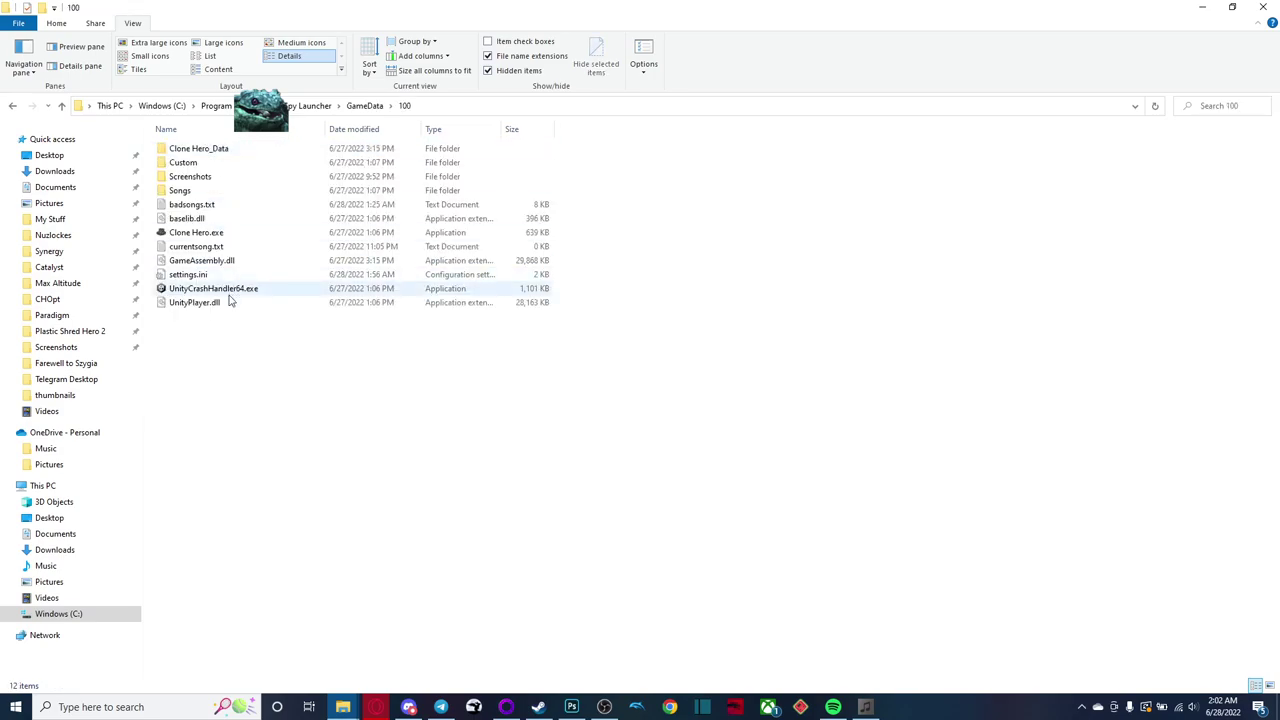
double_click(213, 161)
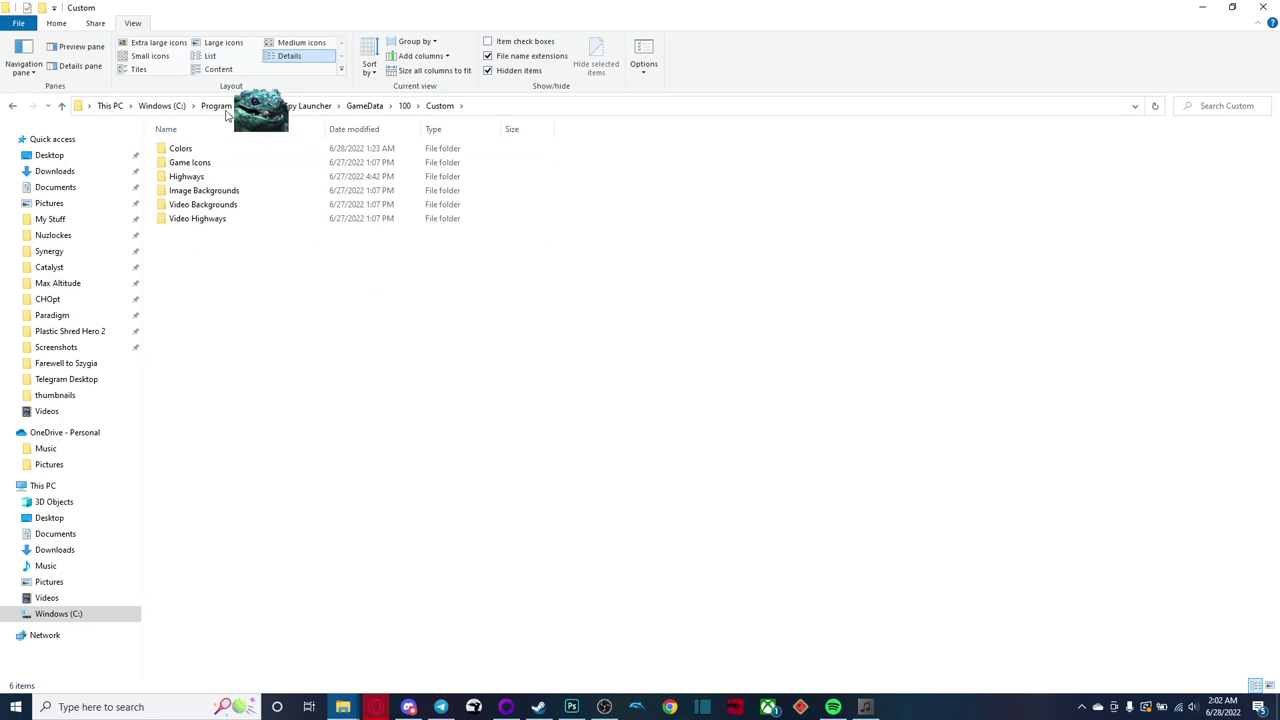
Step: Check the contents of the Colors and Highways subfolders in ScoreSpy's Custom folder, and return to Custom
double_click(214, 148)
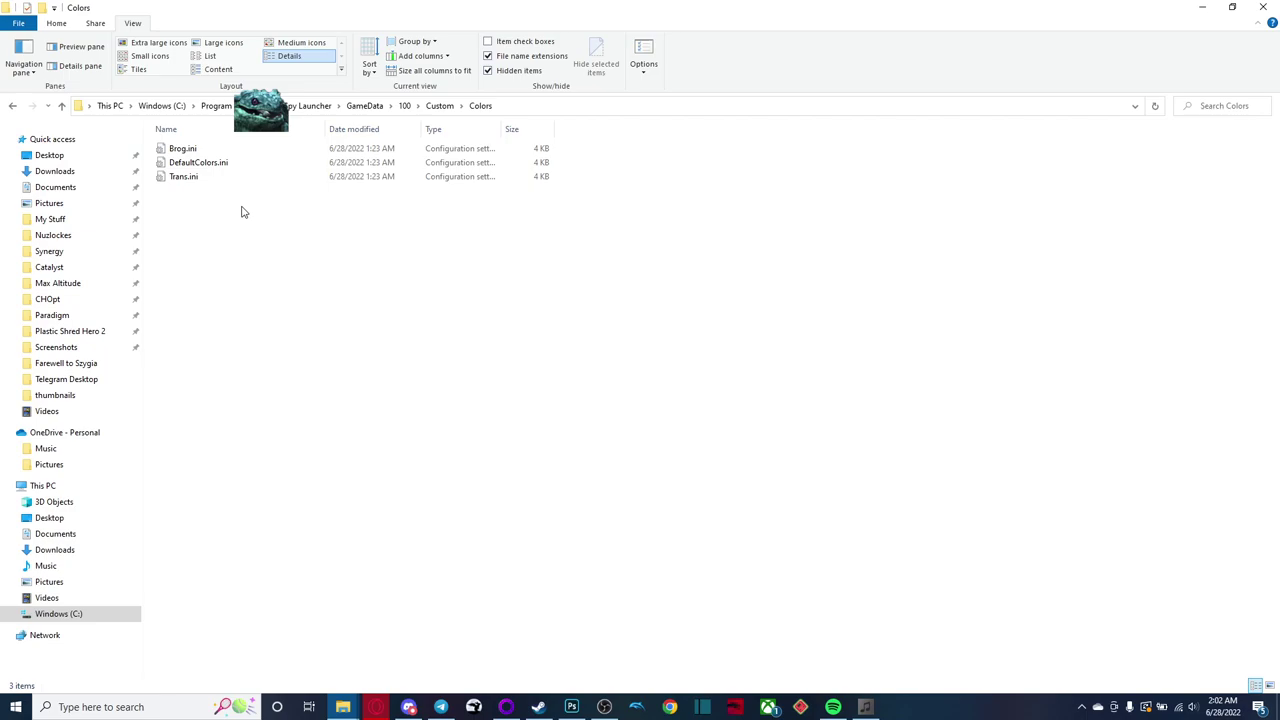
left_click(439, 106)
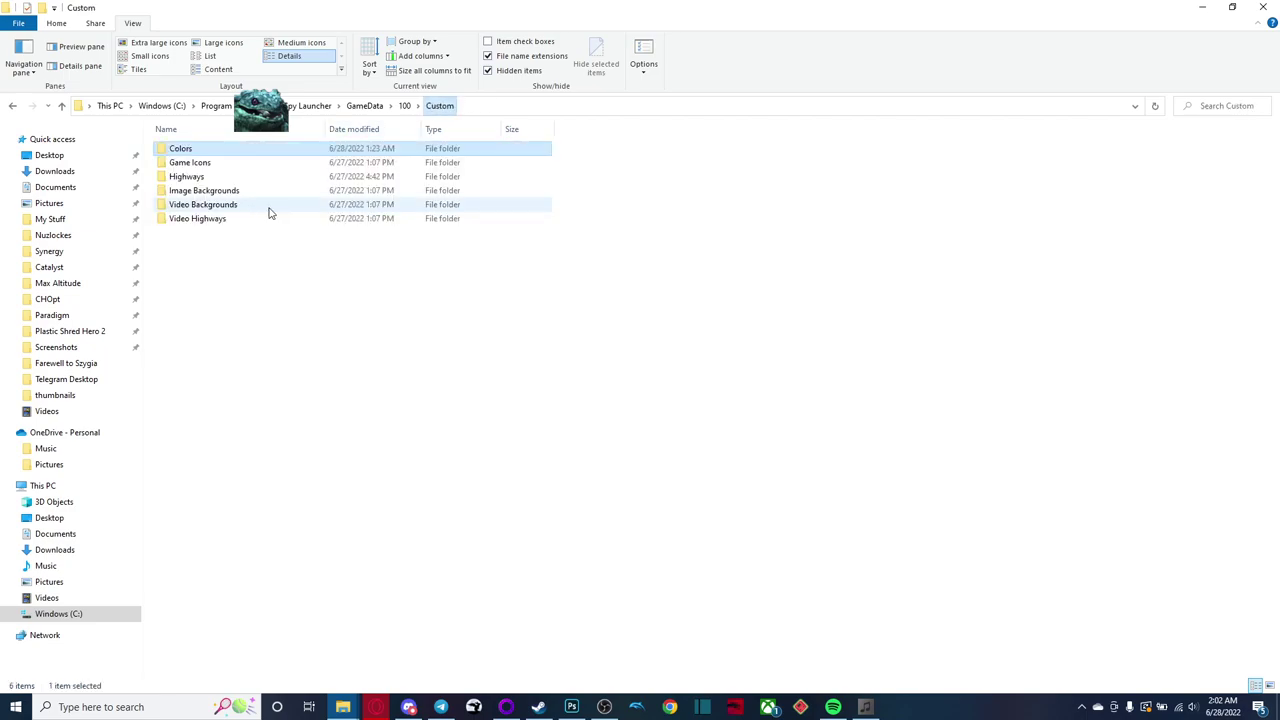
double_click(222, 176)
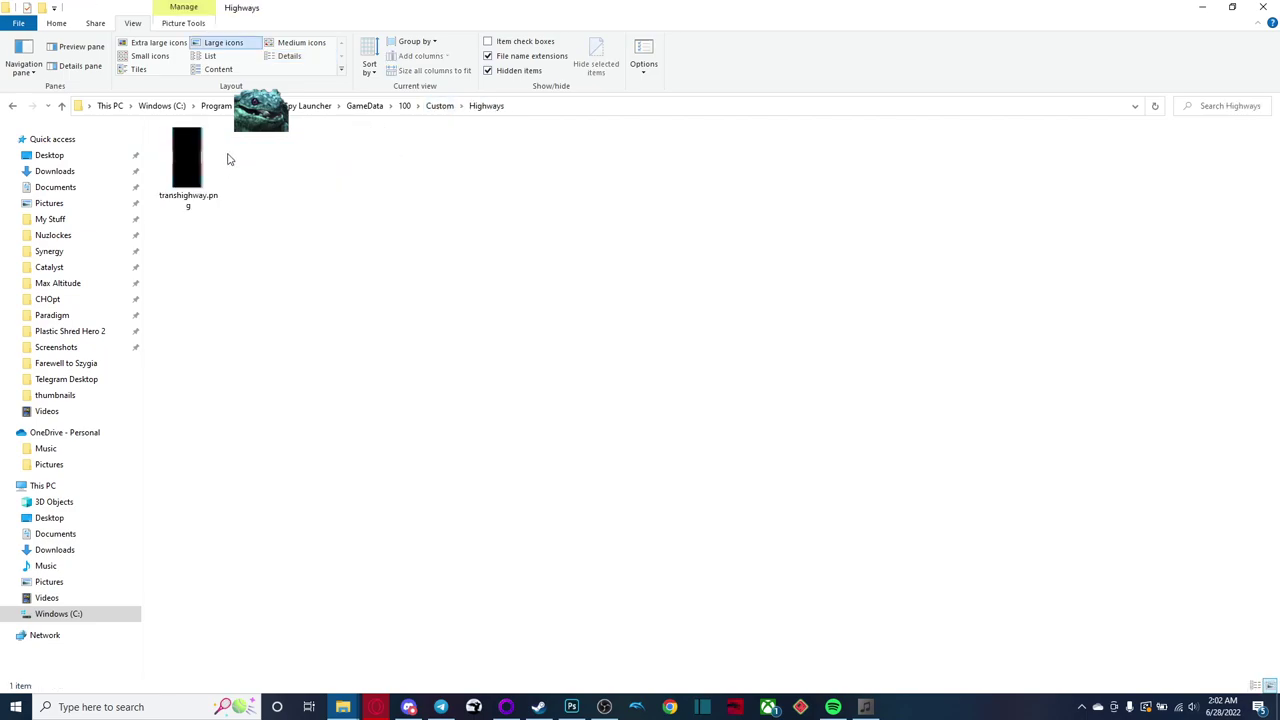
left_click(440, 106)
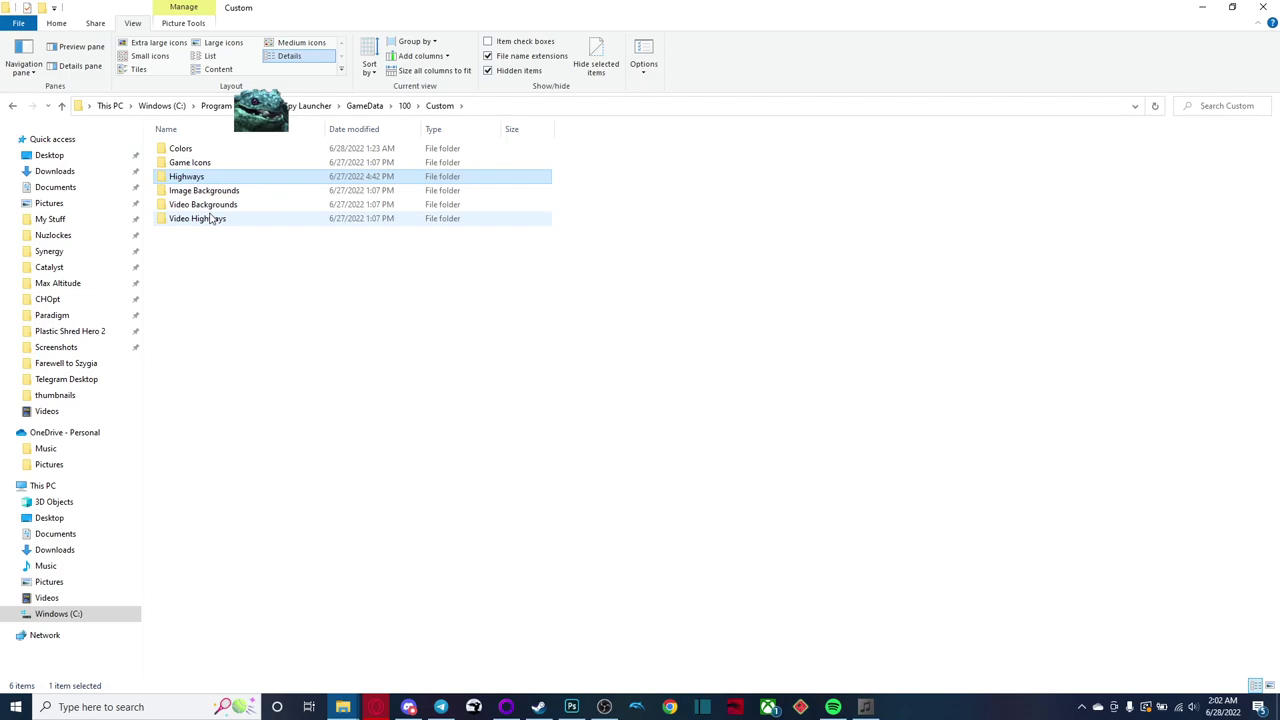
left_click(850, 570)
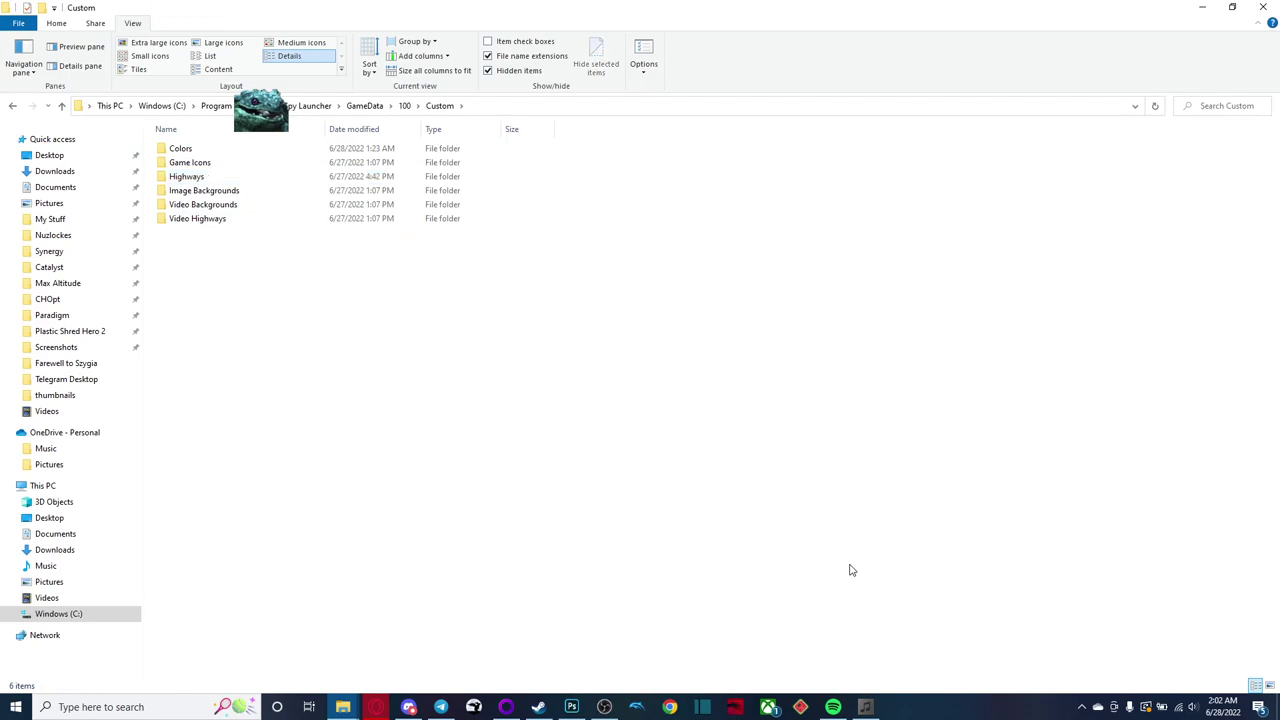
Step: Switch to the ScoreSpy launcher, review the full list of games and tools that can be added, and close the list
left_click(866, 708)
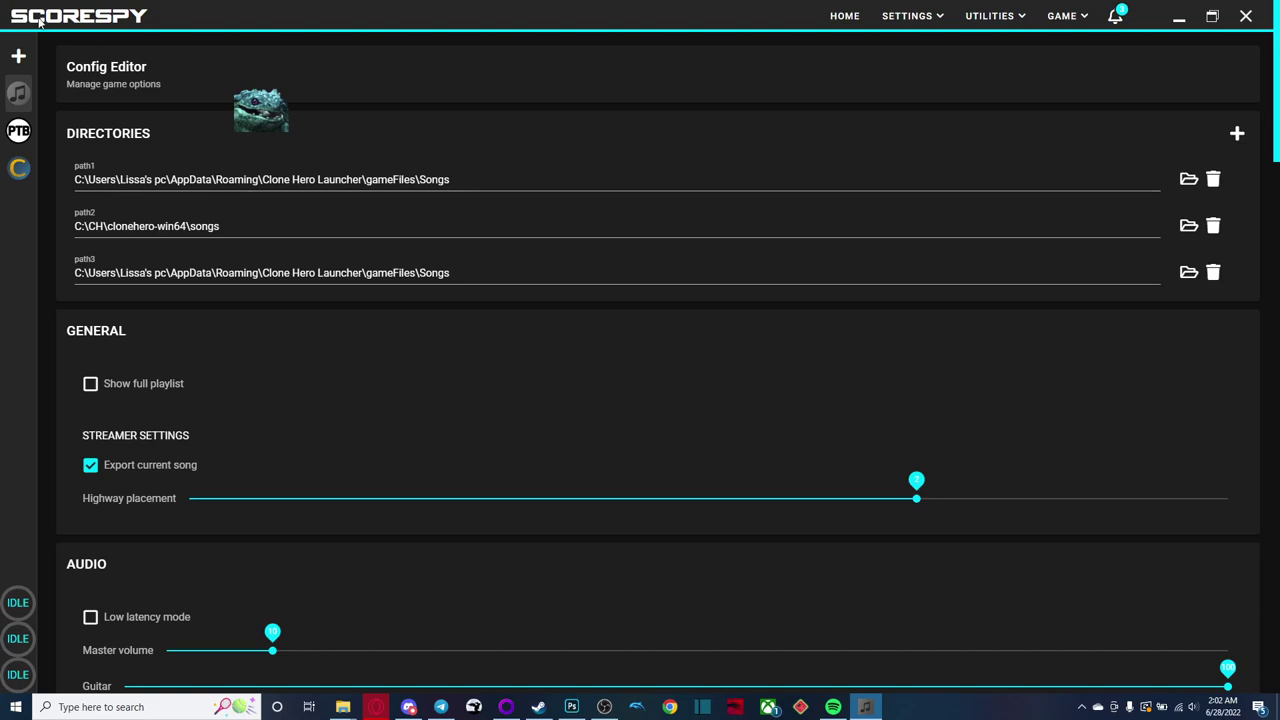
mouse_move(22, 101)
left_click(40, 56)
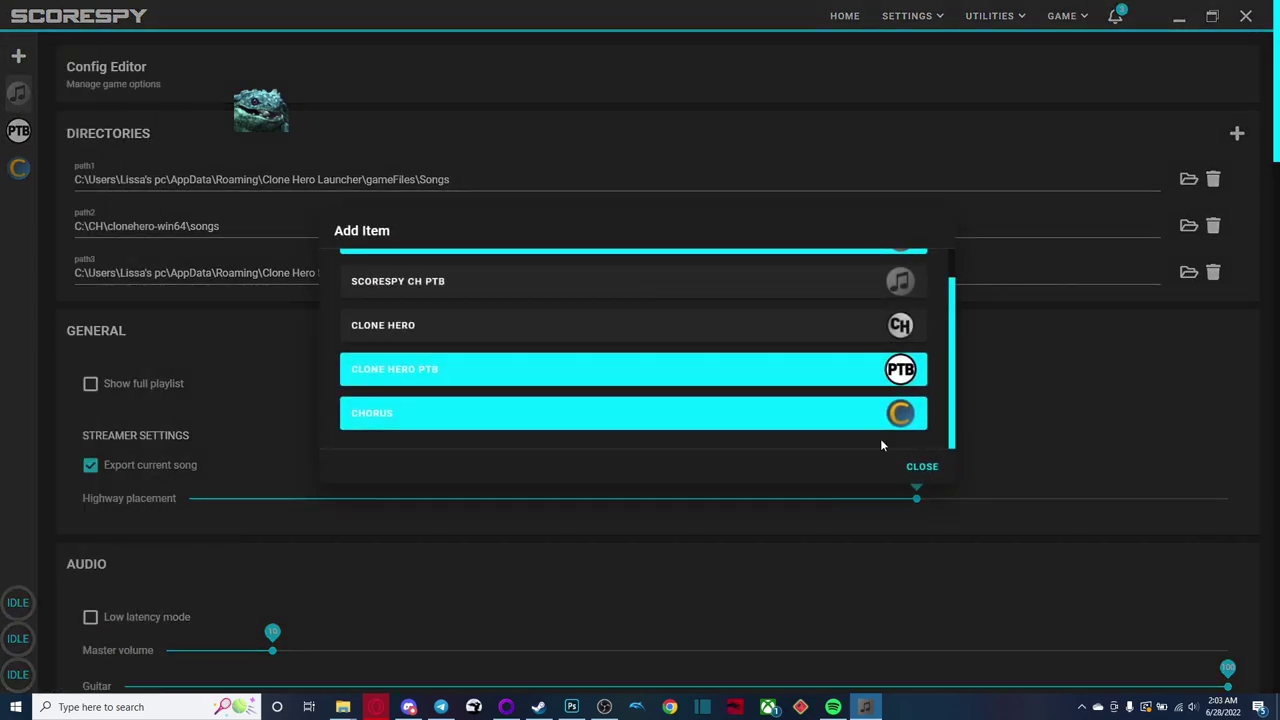
scroll(643, 300, "up", 1)
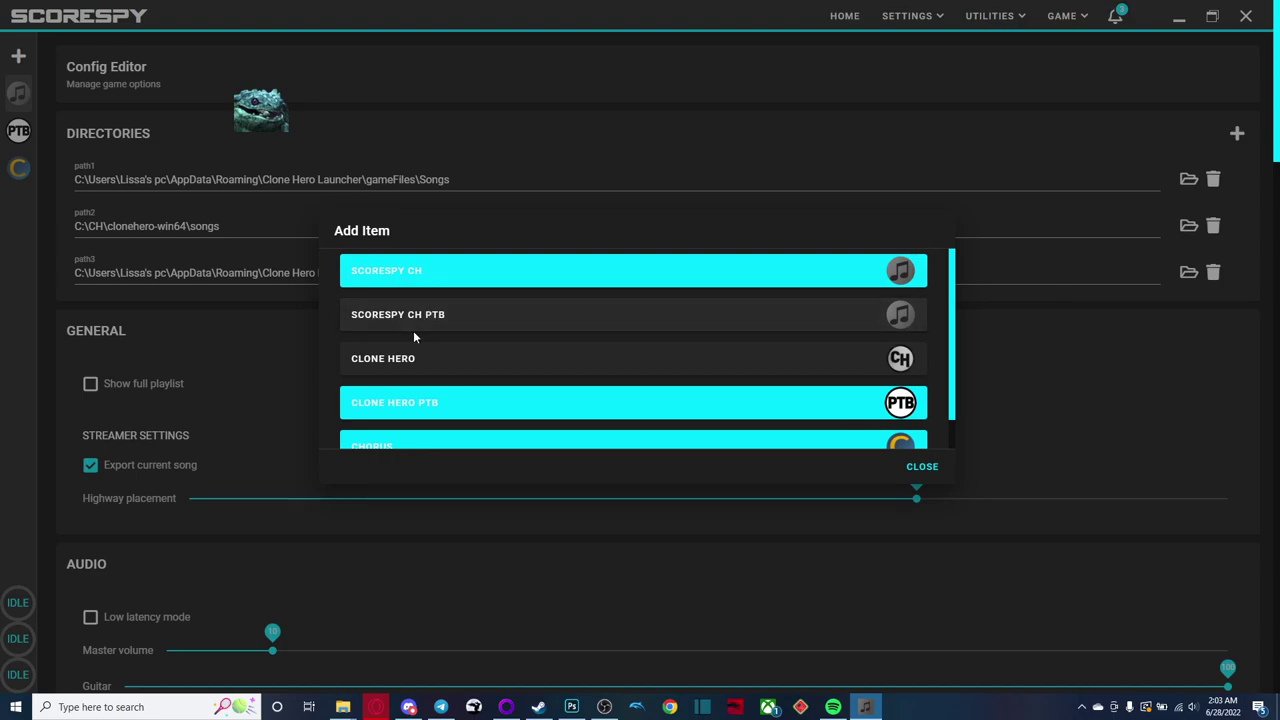
scroll(408, 365, "down", 1)
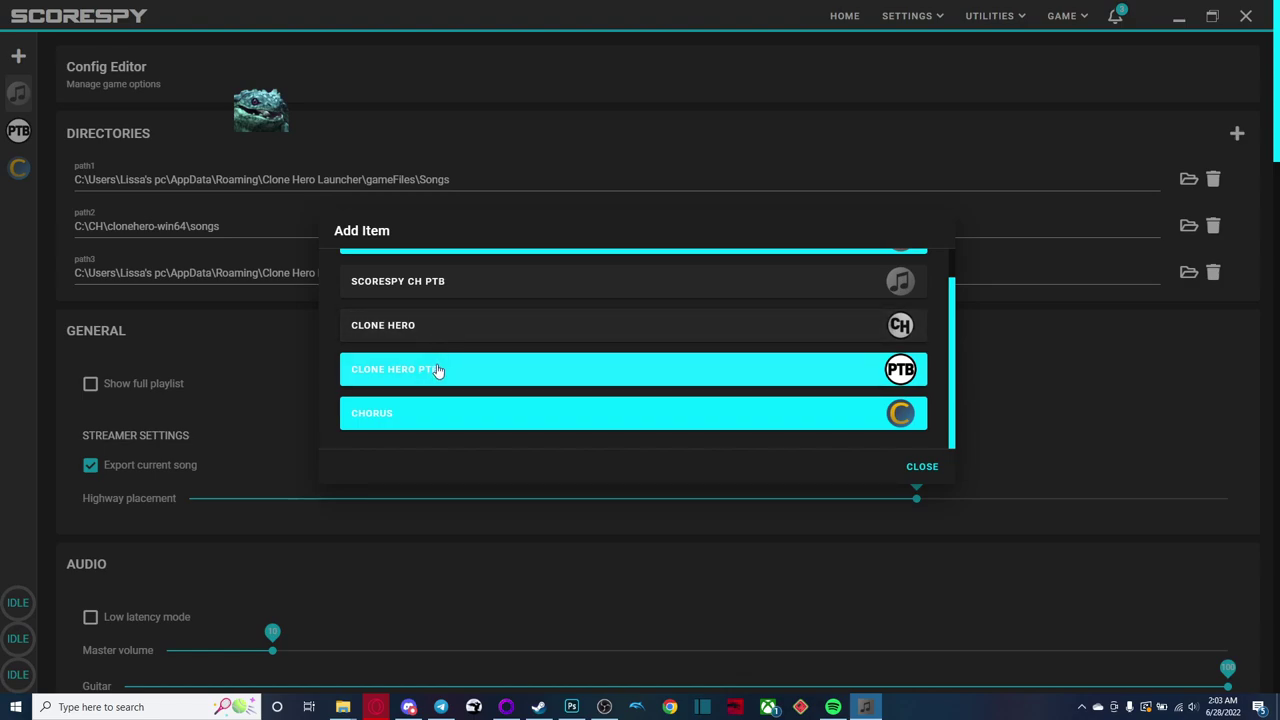
scroll(437, 371, "up", 1)
scroll(440, 385, "down", 1)
left_click(922, 466)
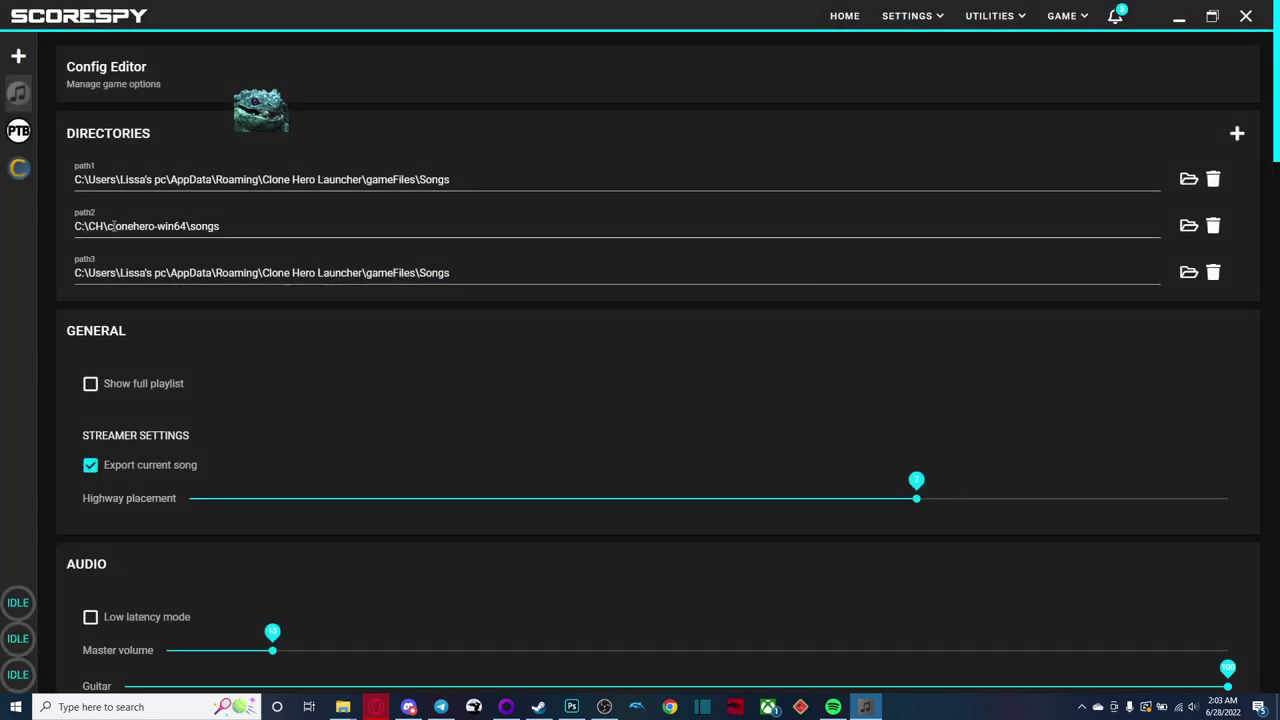
Step: View the Chorus page and the ScoreSpy home page, and look through the Add Item list again
left_click(18, 172)
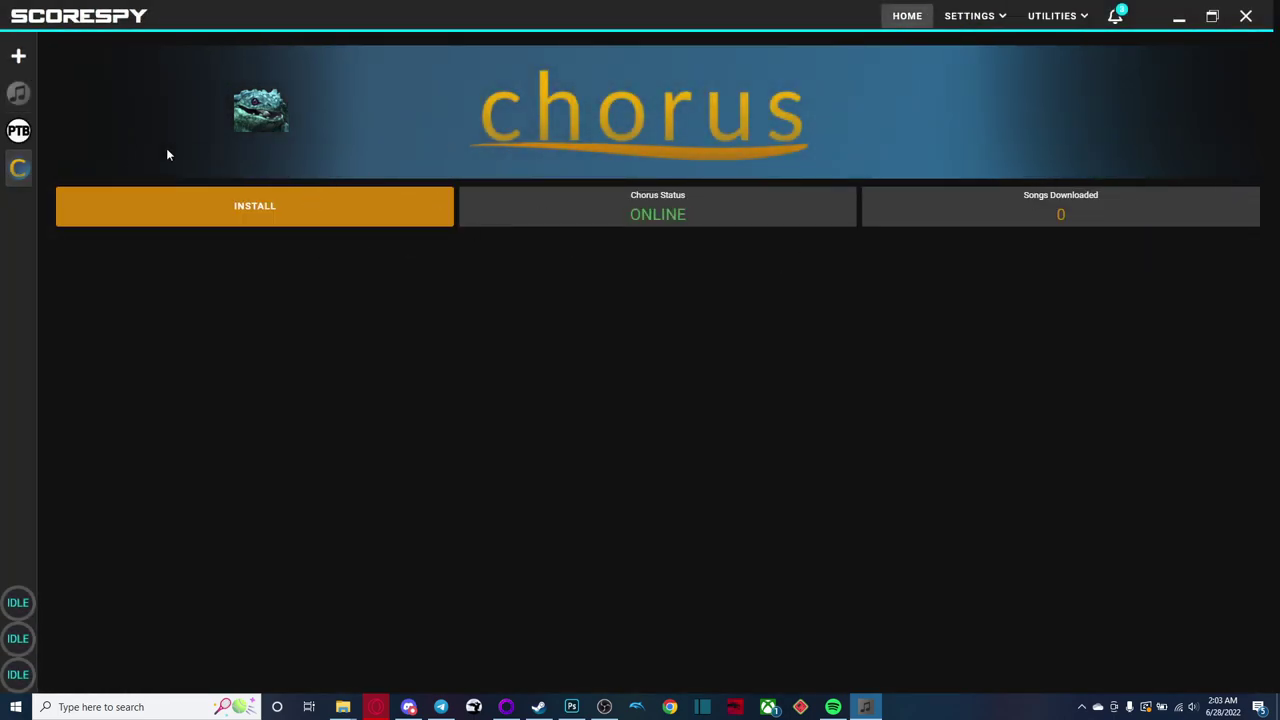
mouse_move(20, 120)
left_click(40, 93)
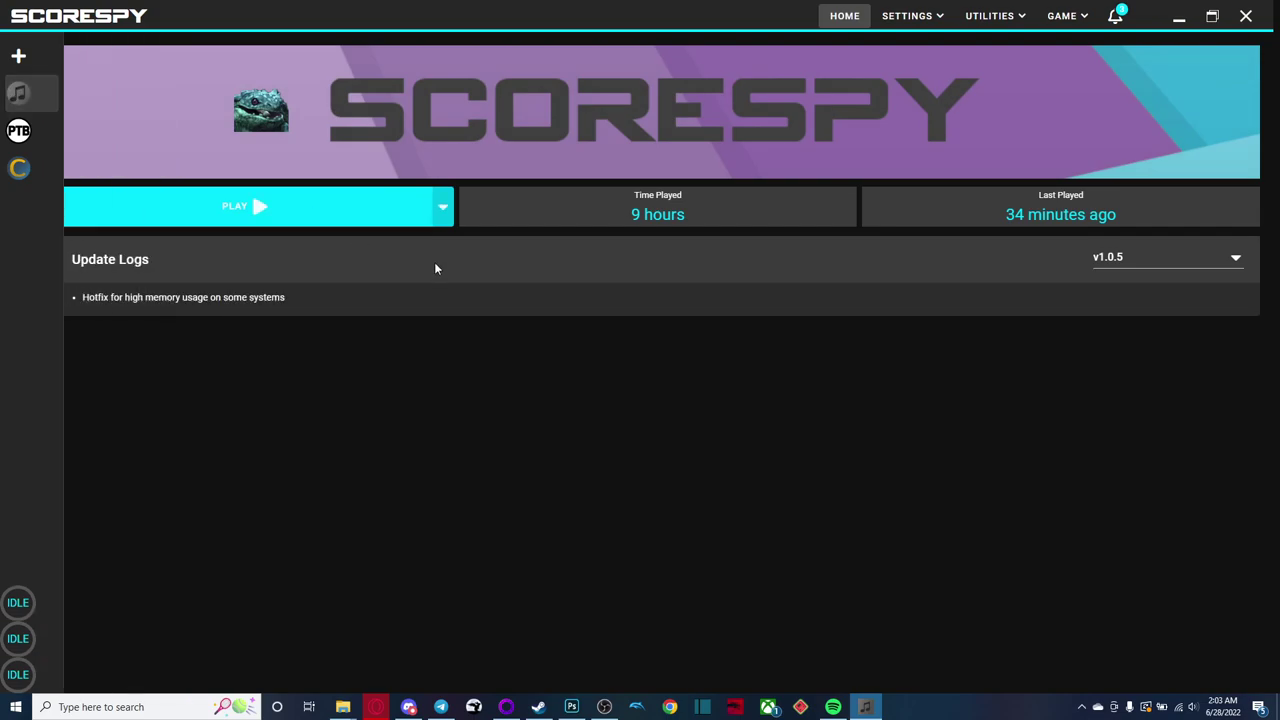
left_click(18, 56)
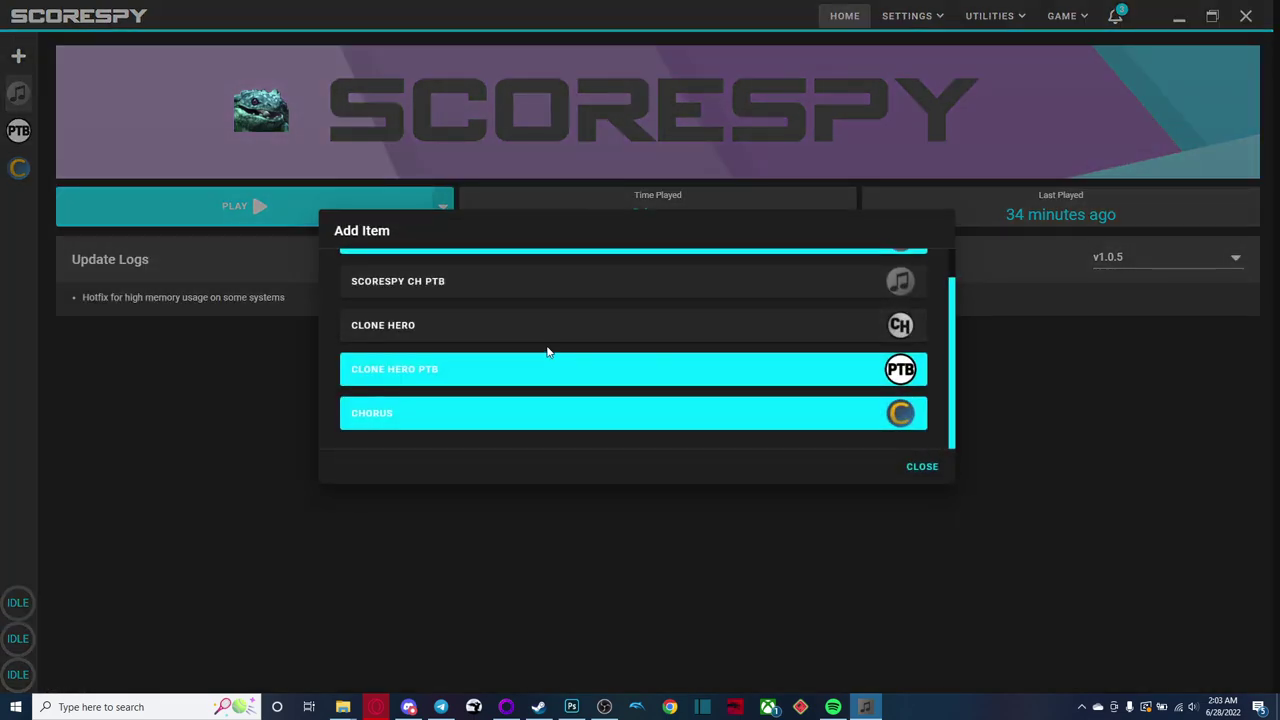
scroll(547, 352, "up", 1)
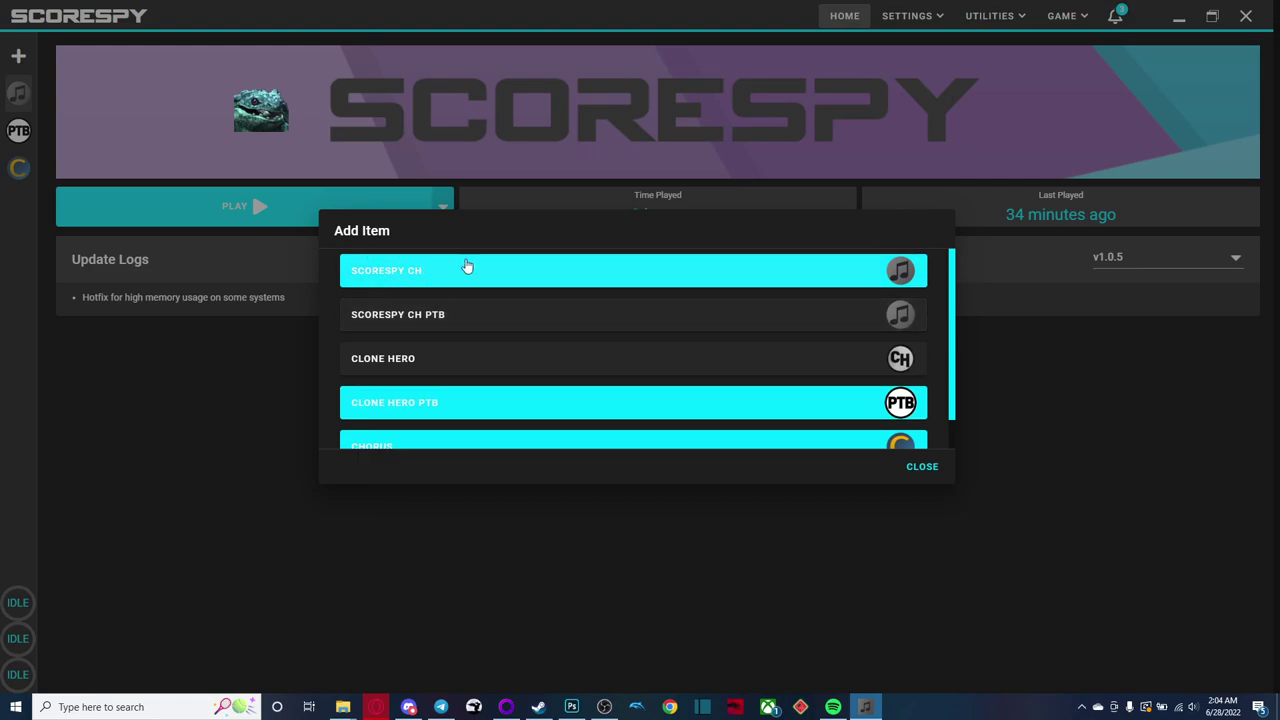
left_click(921, 466)
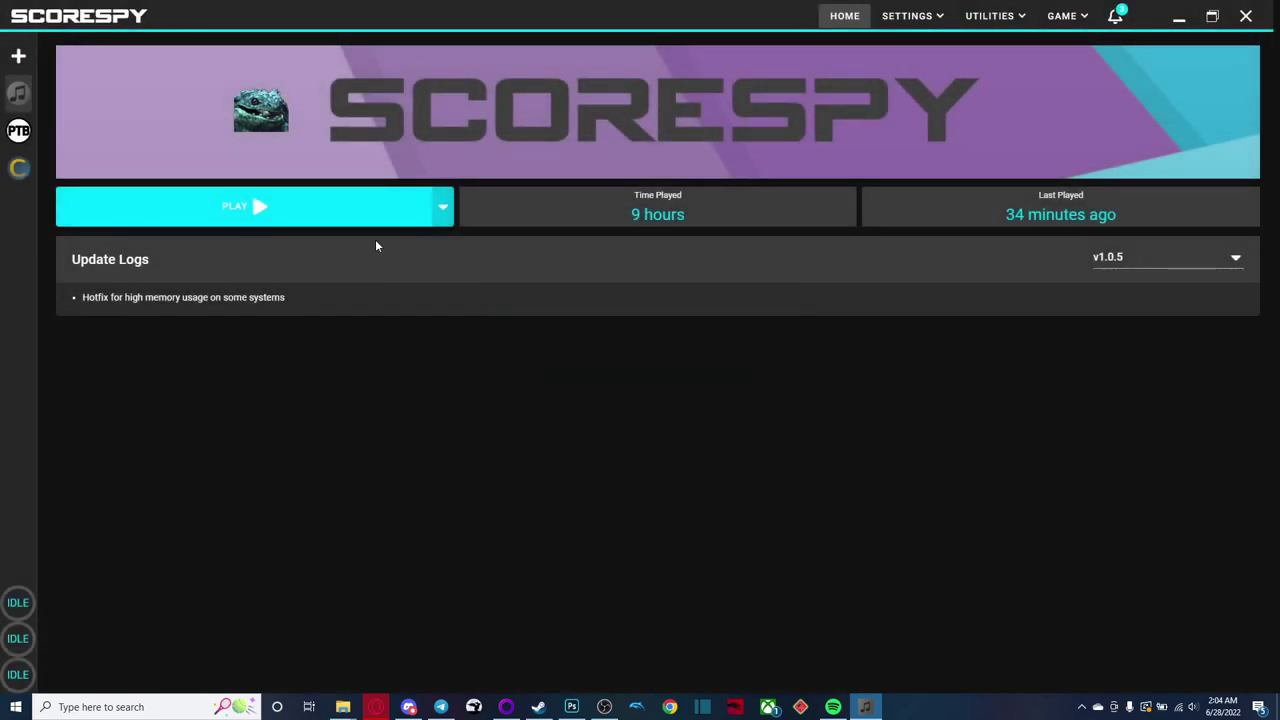
Step: Launch the ScoreSpy version of Clone Hero and join with the existing guitar player profile
left_click(387, 208)
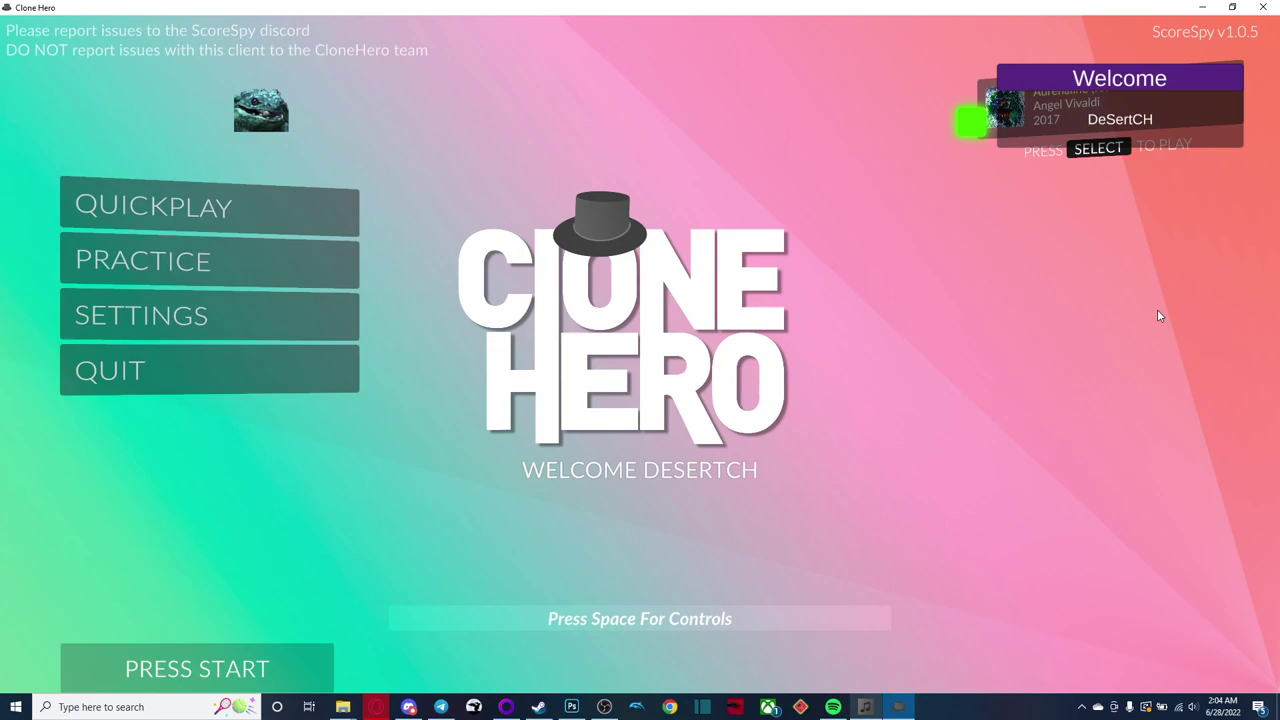
key("Return")
key("Return")
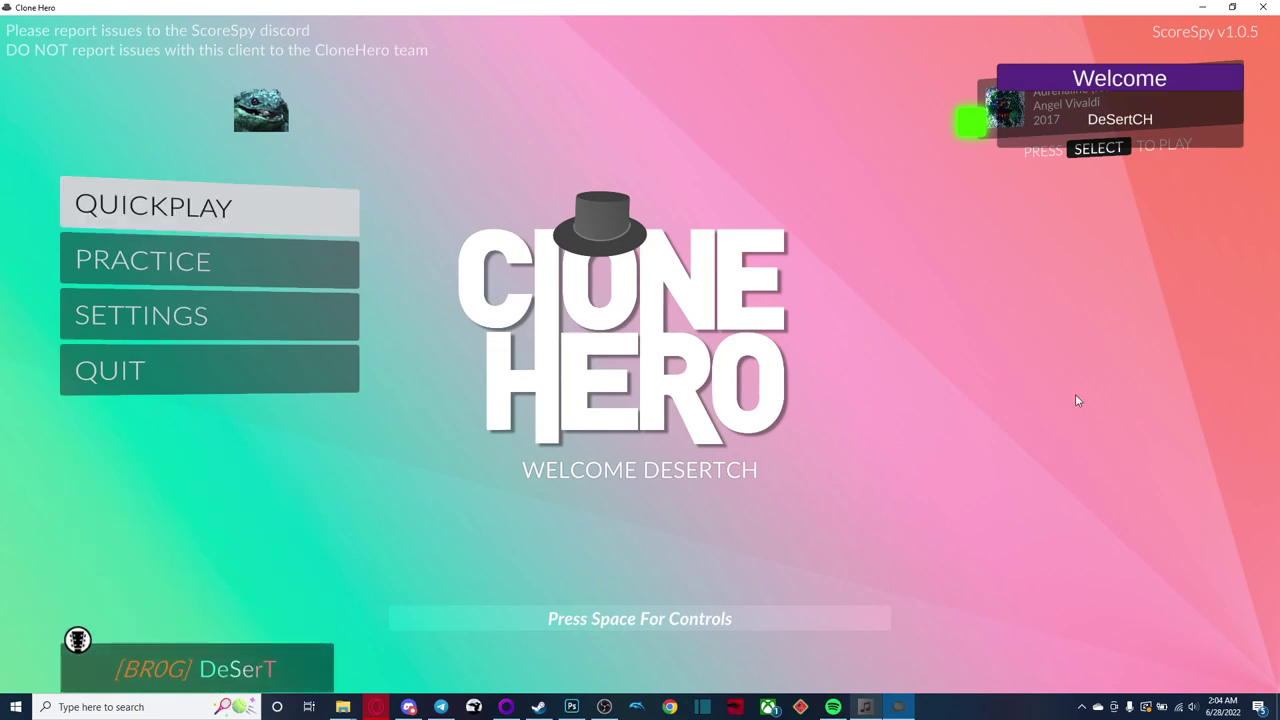
Step: Review Player1's keyboard and controller mappings in the Controller Remap screen, and return to the main menu
key("space")
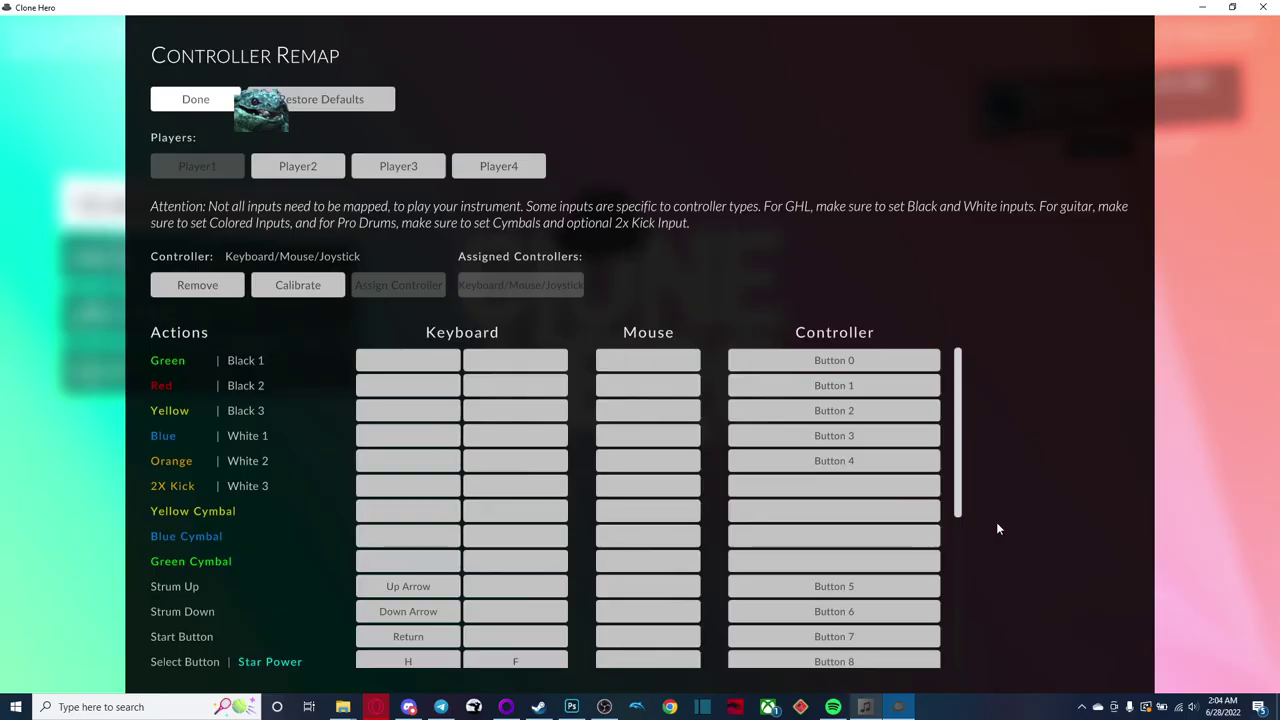
scroll(905, 578, "down", 5)
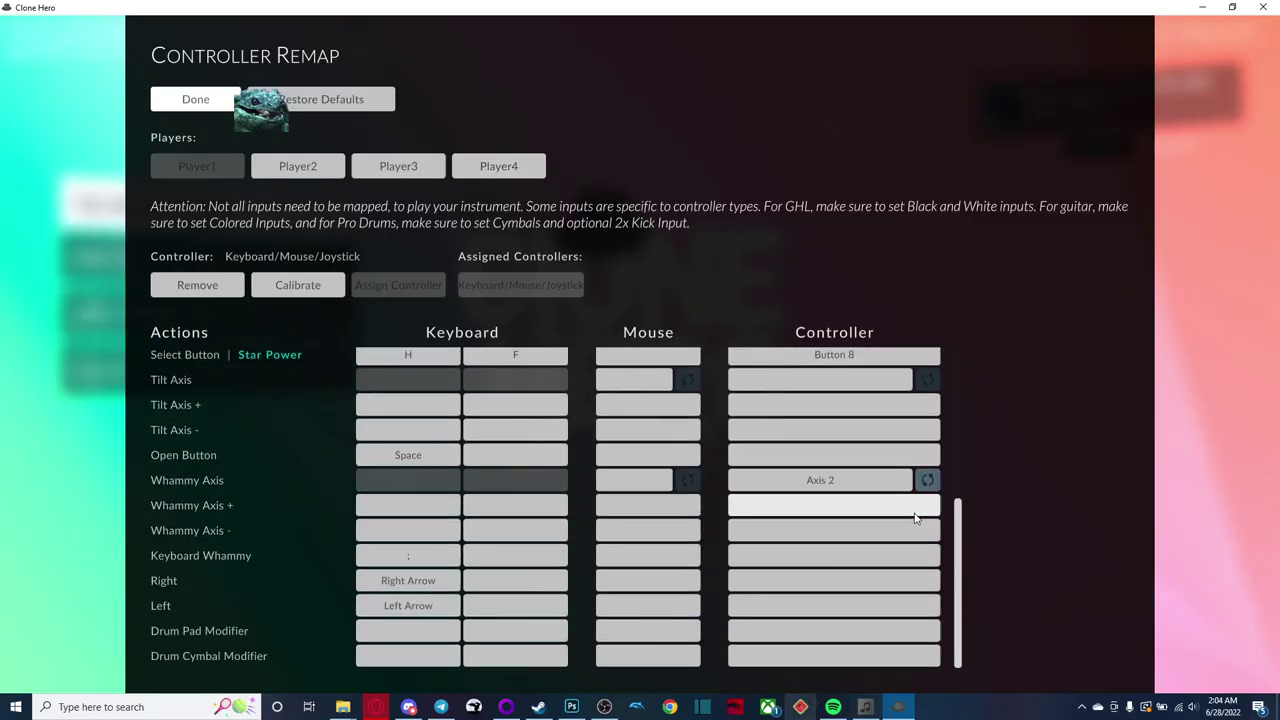
scroll(894, 557, "up", 5)
scroll(857, 472, "down", 5)
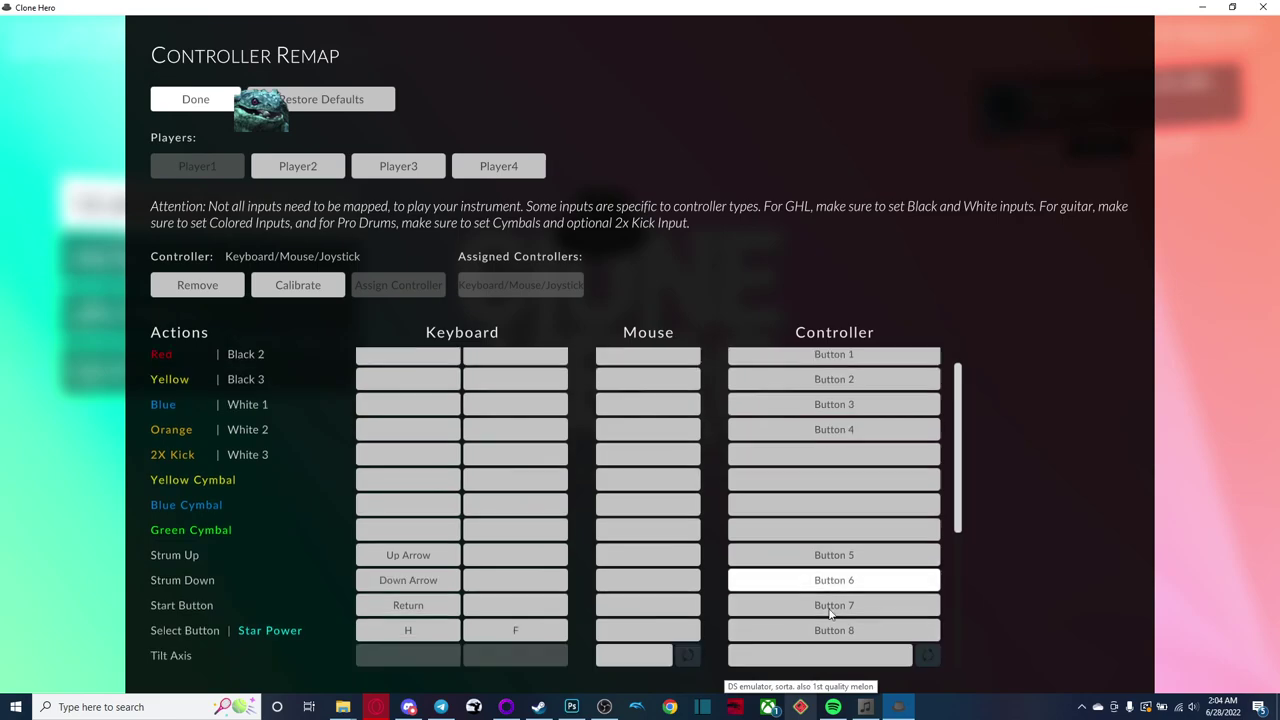
scroll(857, 534, "up", 5)
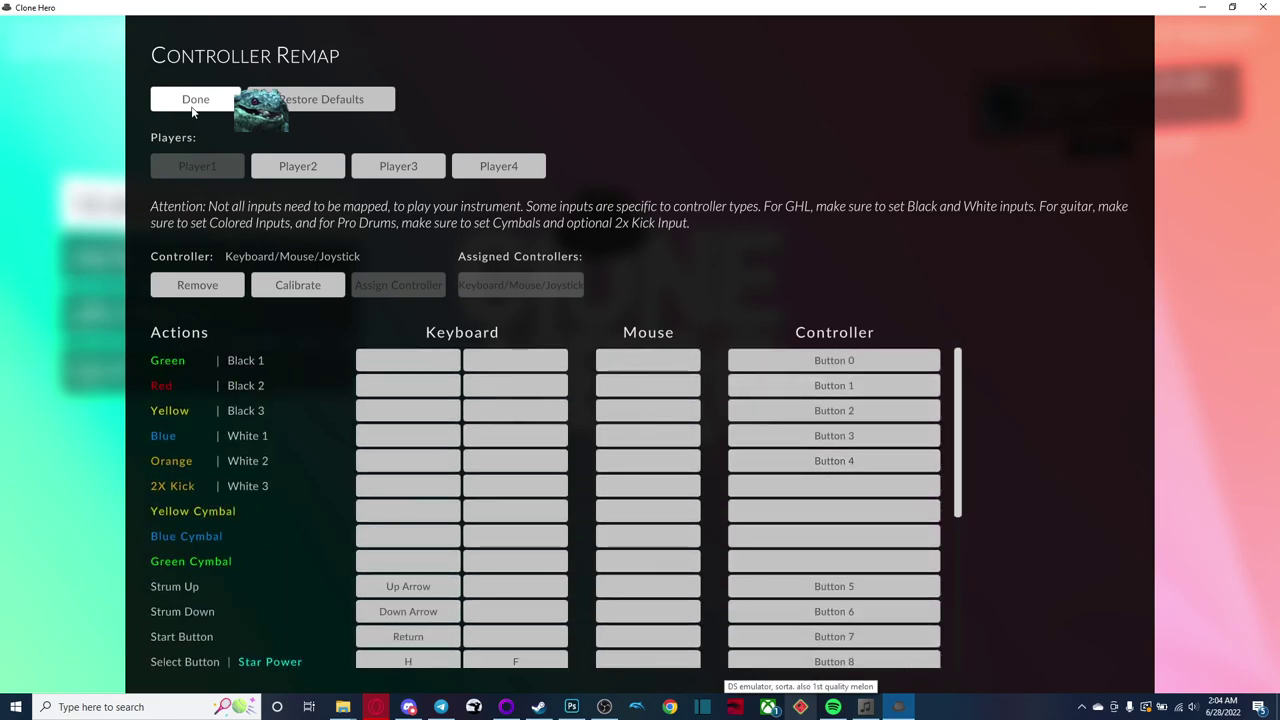
left_click(181, 104)
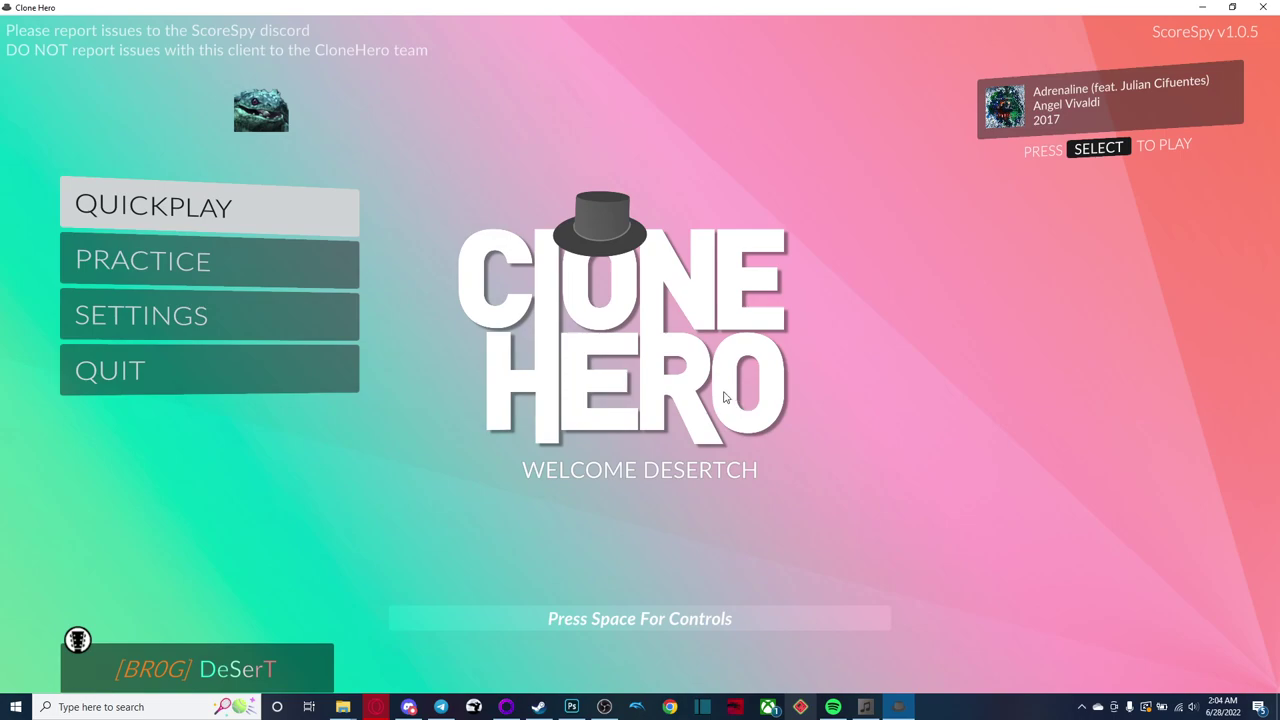
Step: Run a full song scan from the general settings, and return to the main menu with Quickplay highlighted
key("Down")
key("Down")
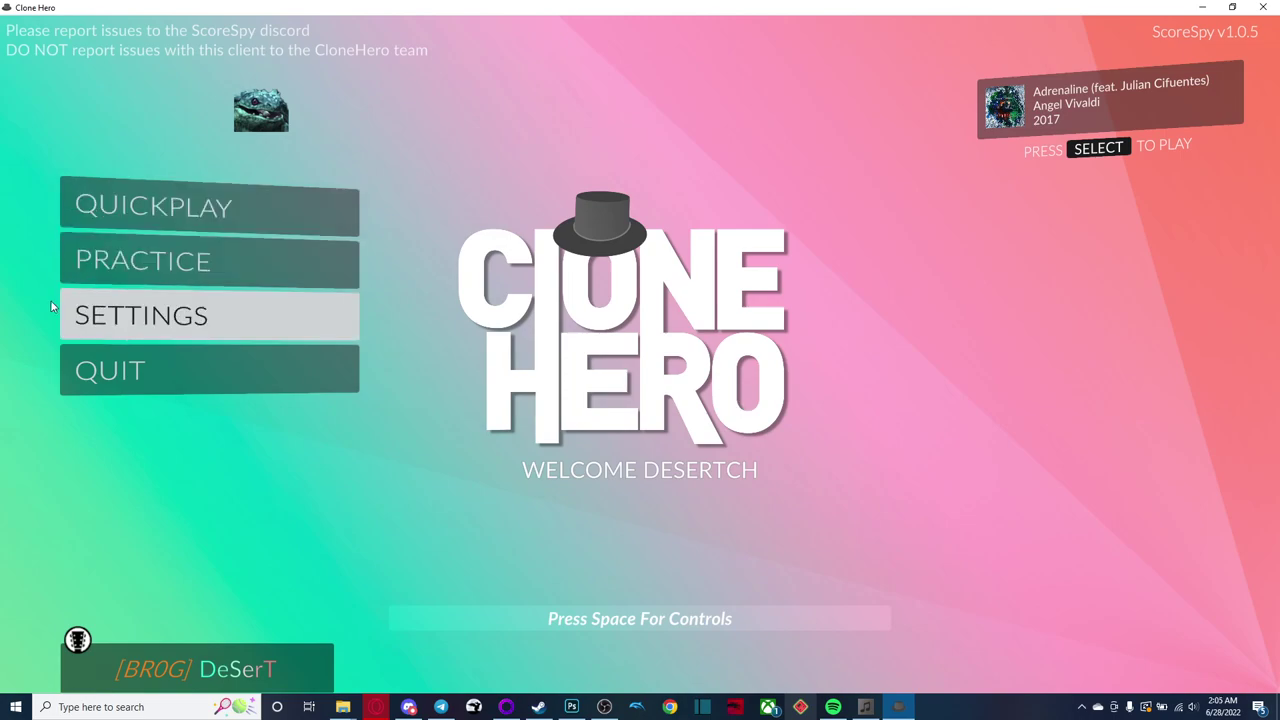
key("Return")
key("Down")
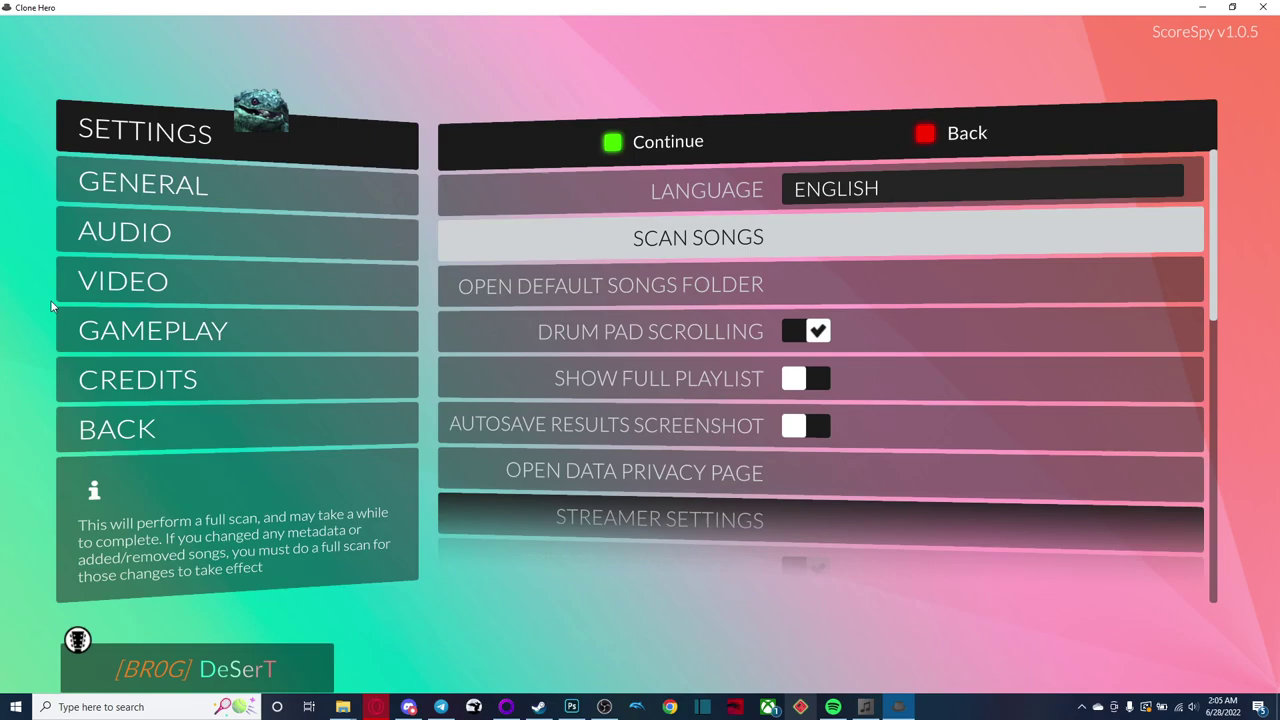
key("Return")
key("Escape")
key("Up")
key("Up")
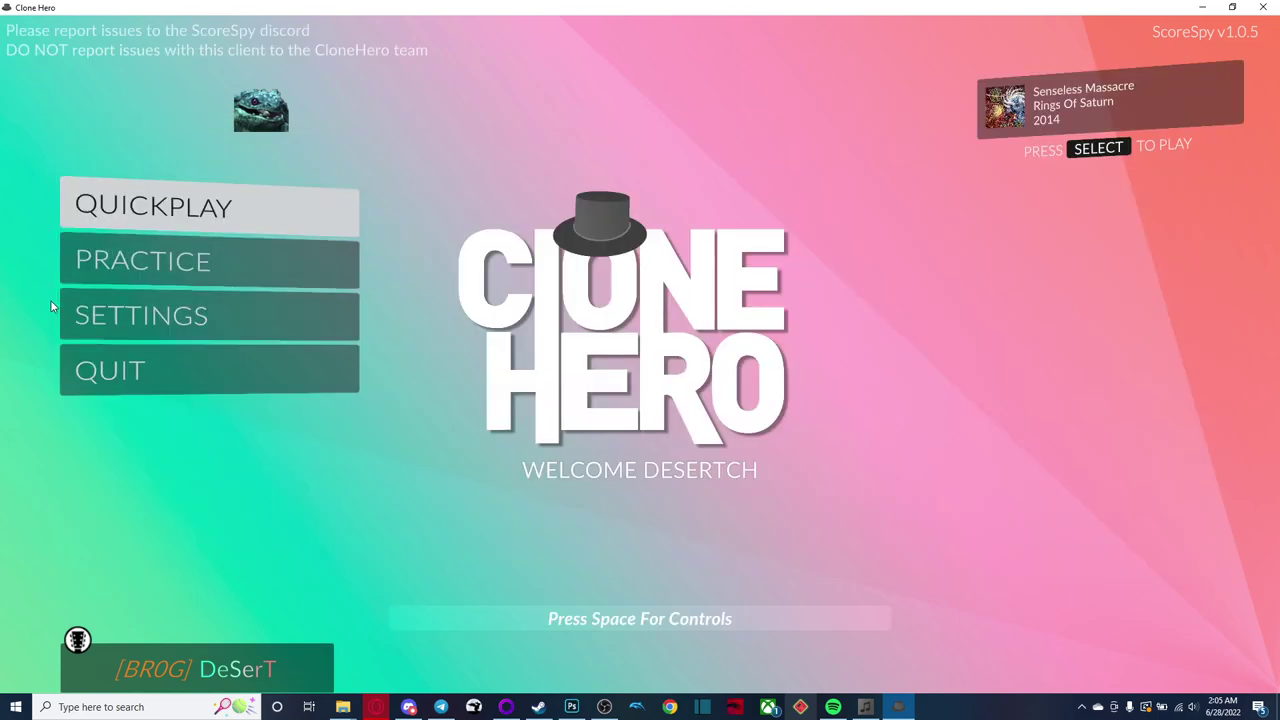
Step: Open the Quickplay song list and look through the songs in its sections, checking each song's leaderboard status icon
key("Return")
key("Down")
key("Down")
key("Down")
key("Down")
key("Down")
key("Down")
key("Down")
key("Down")
key("Down")
key("Down")
key("Down")
key("Down")
key("Down")
key("Down")
key("Down")
key("Down")
key("Down")
key("Down")
key("Down")
key("Down")
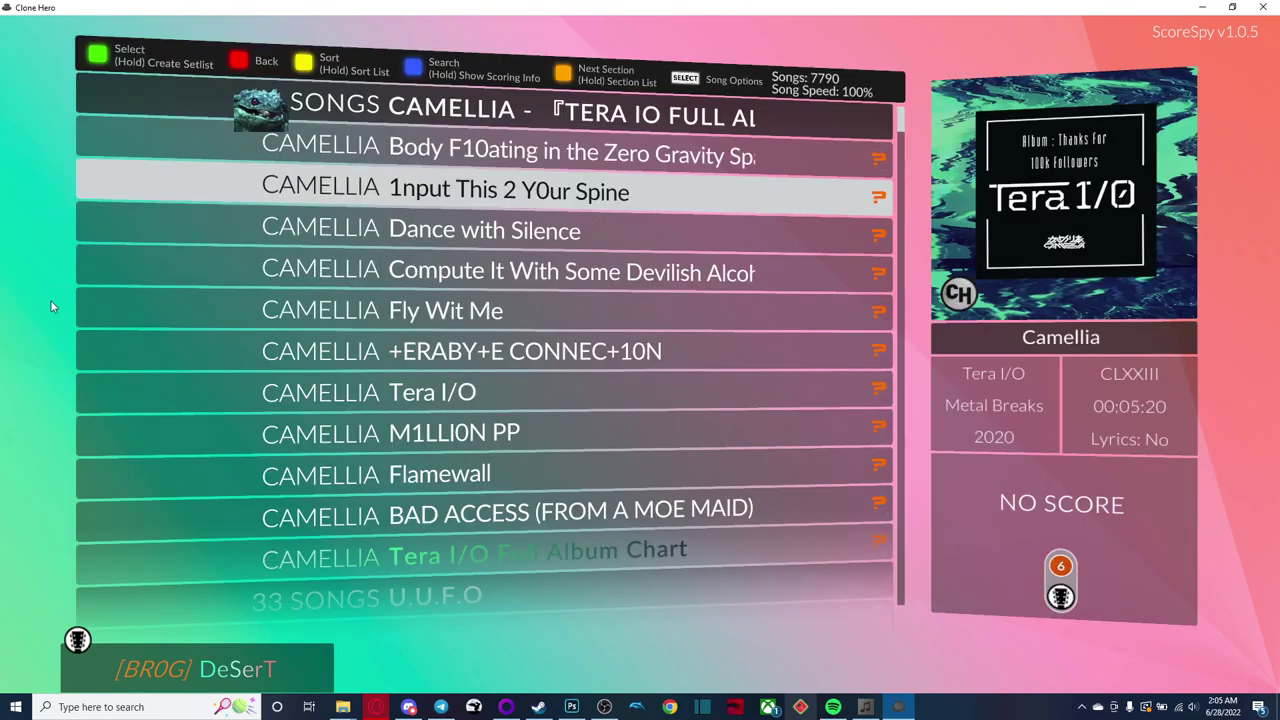
key("Down")
key("Down")
key("Down")
key("Down")
key("Down")
key("Down")
key("Down")
key("Down")
key("Down")
key("Down")
key("Down")
key("Down")
key("Down")
key("Down")
key("Down")
key("Down")
key("Down")
key("Down")
key("Down")
key("Down")
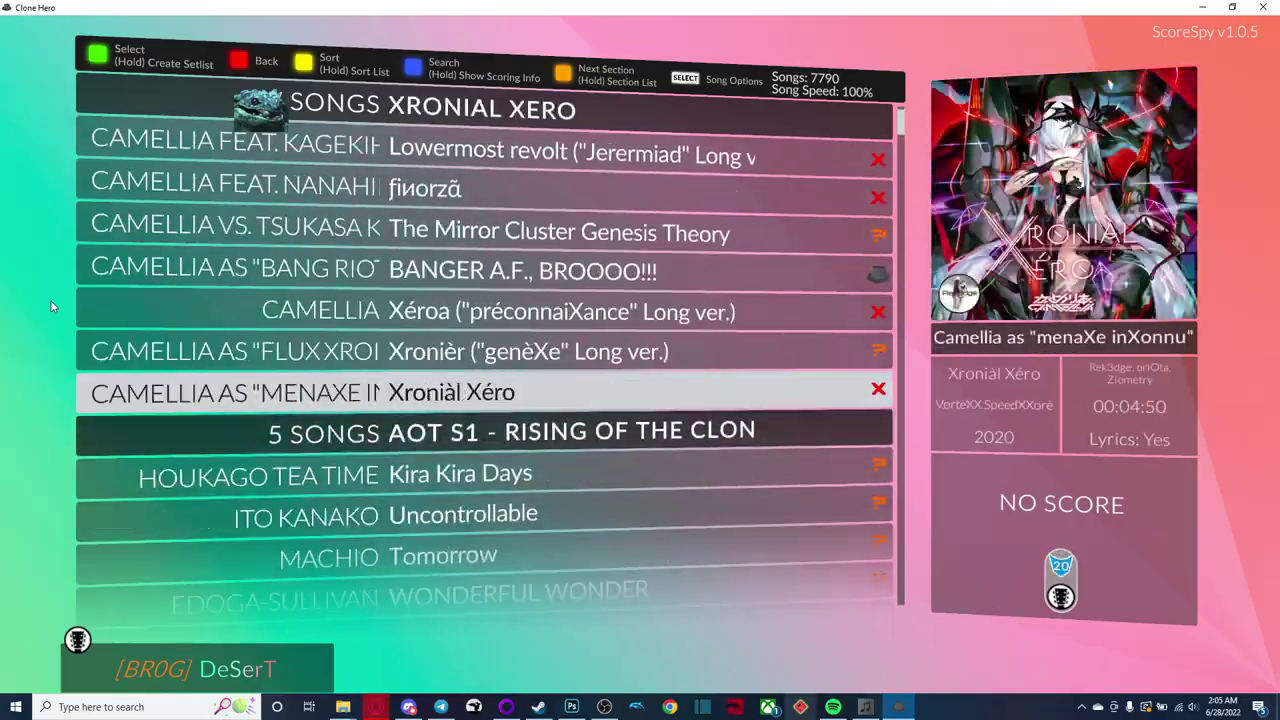
key("Down")
key("Down")
key("Down")
key("Down")
key("Down")
key("Down")
key("Down")
key("Down")
key("Down")
key("Down")
key("Down")
key("Down")
key("Down")
key("Down")
key("Down")
key("Down")
key("Down")
key("Down")
key("Down")
key("Down")
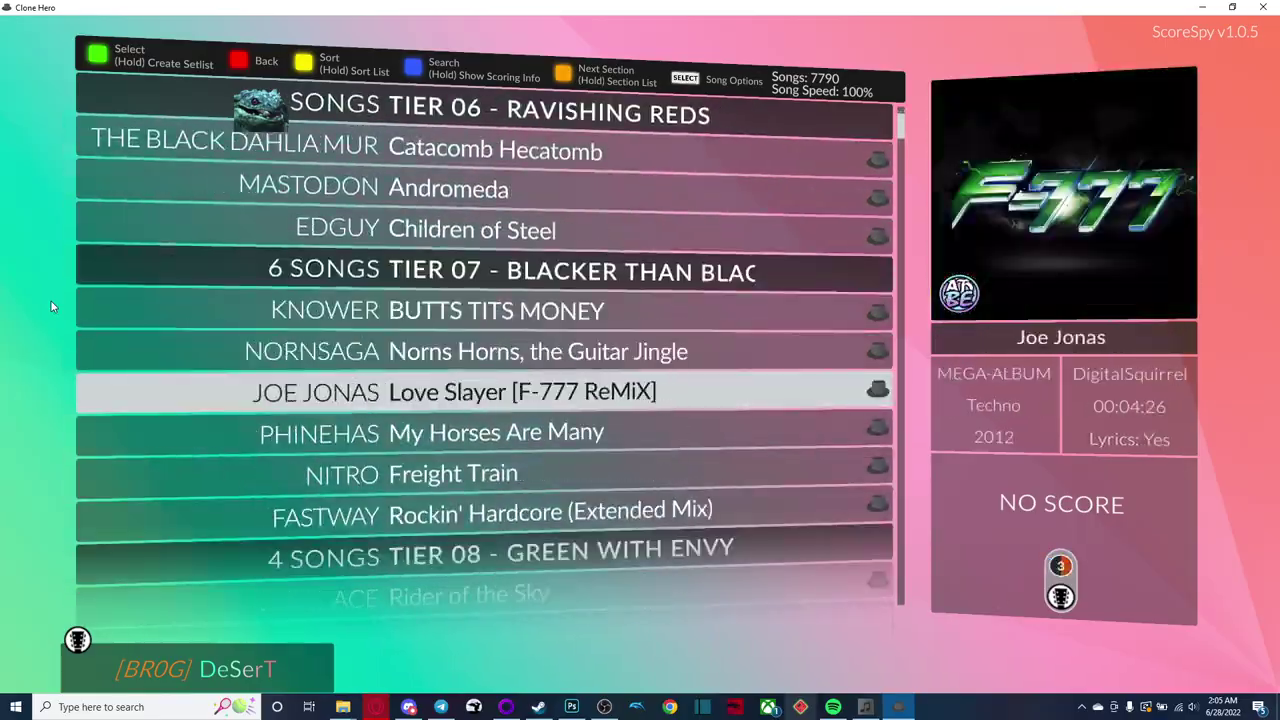
key("Down")
key("Down")
key("Down")
key("Down")
key("Down")
key("Down")
key("Down")
key("Down")
key("Down")
key("Down")
key("Down")
key("Down")
key("Down")
key("Down")
key("Down")
key("Down")
key("Down")
key("Down")
key("Down")
key("Down")
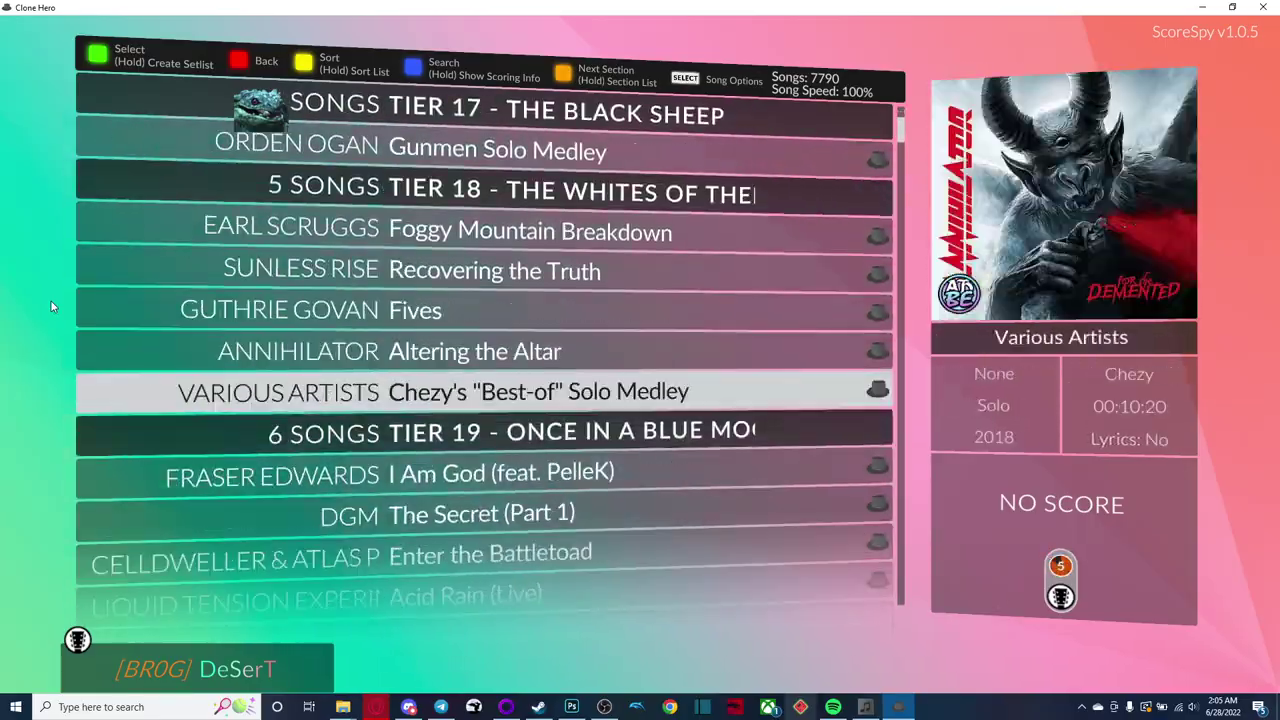
key("Down")
key("Down")
key("Down")
key("Down")
key("Down")
key("Down")
key("Down")
key("Down")
key("Down")
key("Down")
key("Down")
key("Down")
key("Down")
key("Down")
key("Down")
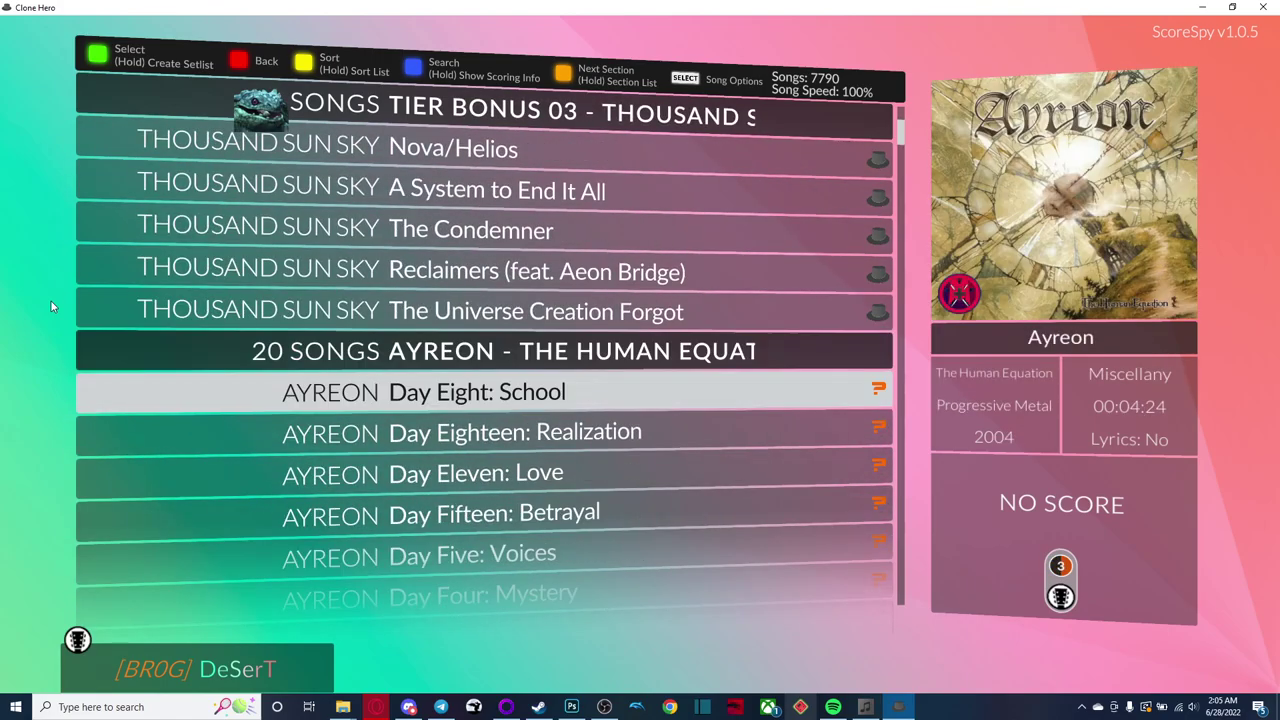
key("Down")
key("Down")
key("Down")
key("Down")
key("Down")
key("Down")
key("Down")
key("Down")
key("Down")
key("Down")
key("Down")
key("Down")
key("Down")
key("Down")
key("Down")
key("Down")
key("Down")
key("Down")
key("Down")
key("Down")
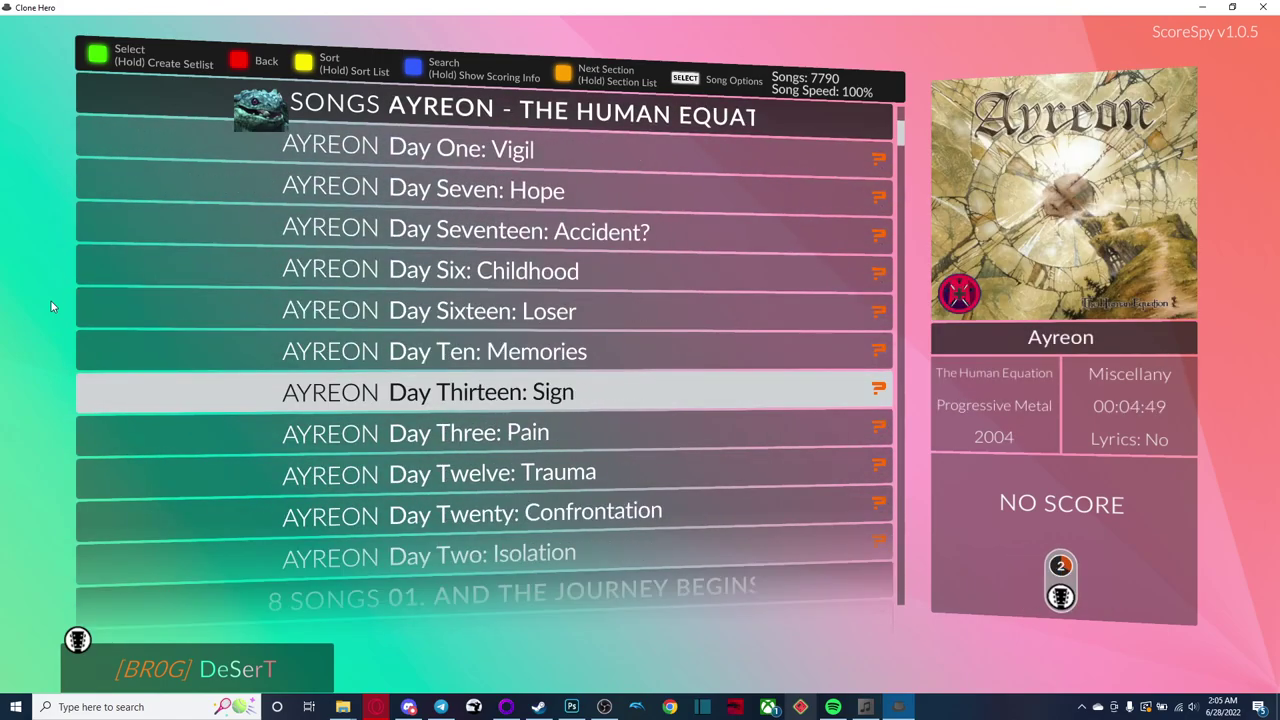
key("Down")
key("Down")
key("Down")
key("Down")
key("Down")
key("Down")
key("Down")
key("Down")
key("Down")
key("Down")
key("Down")
key("Down")
key("Down")
key("Down")
key("Down")
key("Down")
key("Down")
key("Down")
key("Down")
key("Down")
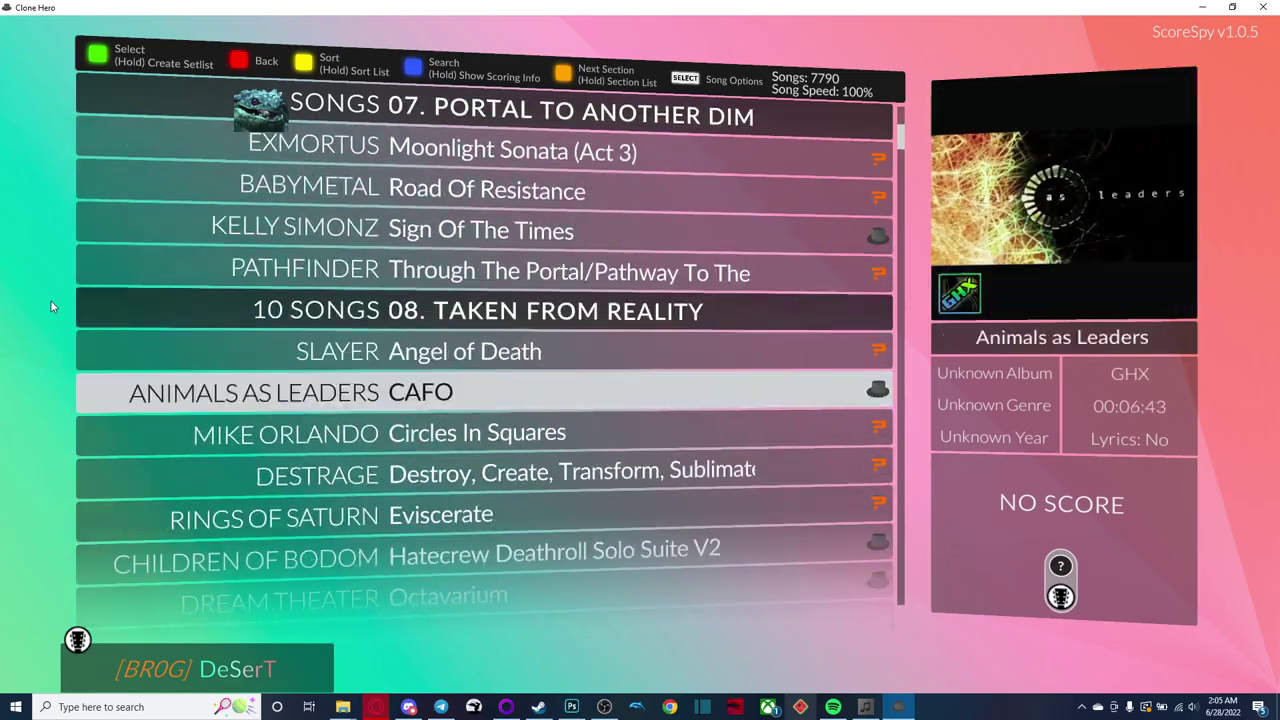
key("Down")
key("Down")
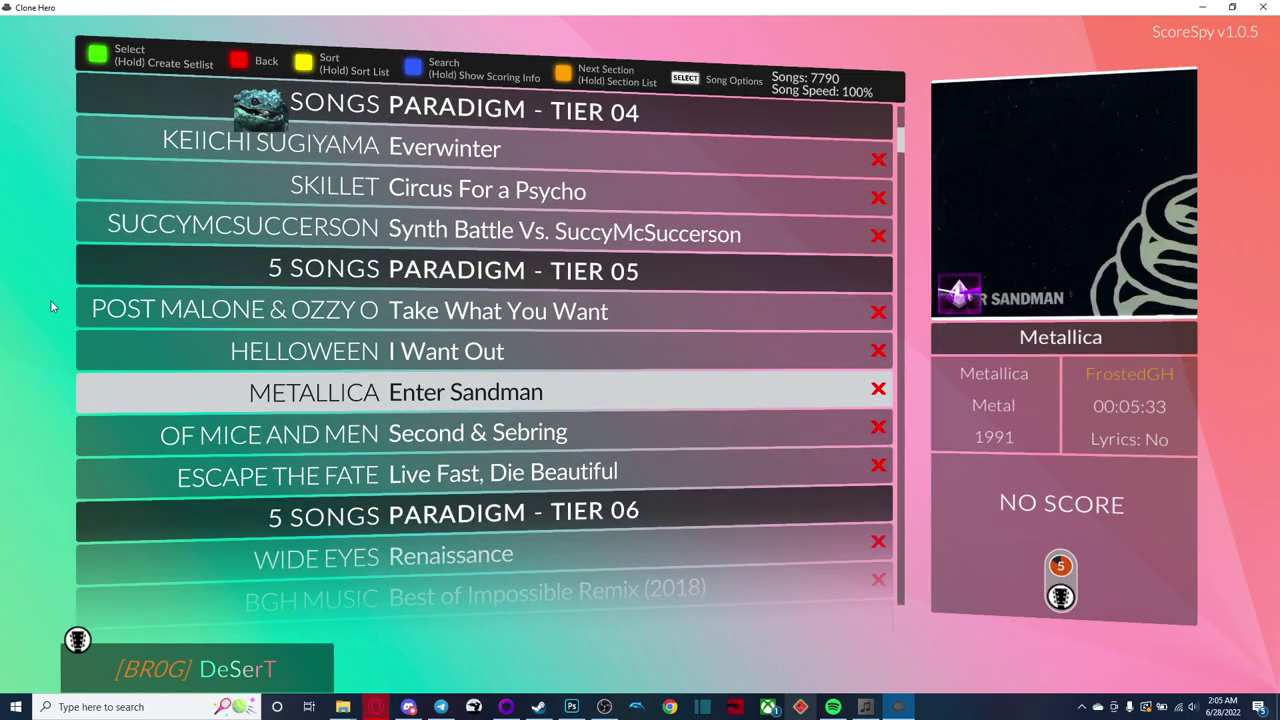
Step: Go back up the song list to the "10. Intergalatic War" section and check the status icons of its songs
key("Up")
key("Up")
key("Up")
key("Up")
key("Up")
key("Up")
key("Up")
key("Up")
key("Up")
key("Up")
key("Up")
key("Up")
key("Up")
key("Up")
key("Up")
key("Up")
key("Up")
key("Up")
key("Up")
key("Up")
key("Up")
key("Up")
key("Up")
key("Up")
key("Up")
key("Up")
key("Up")
key("Up")
key("Up")
key("Up")
key("Up")
key("Up")
key("Up")
key("Up")
key("Up")
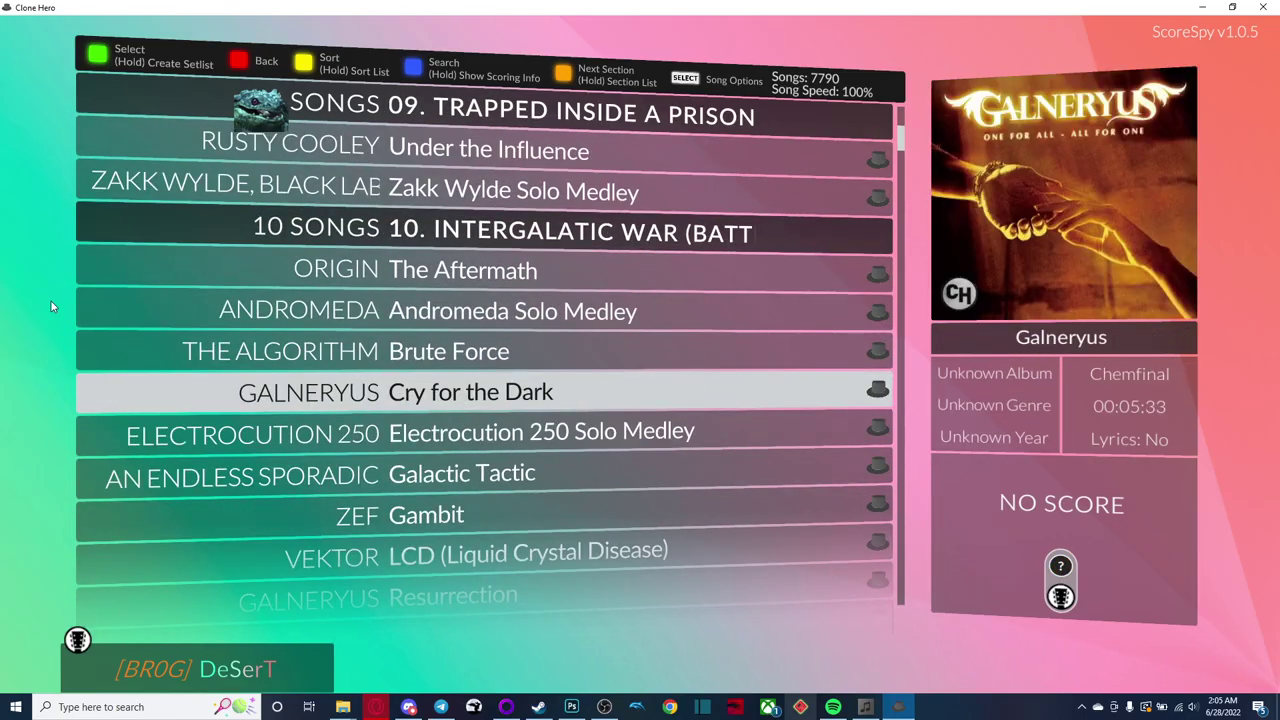
key("Down")
key("Down")
key("Down")
key("Down")
key("Down")
key("Down")
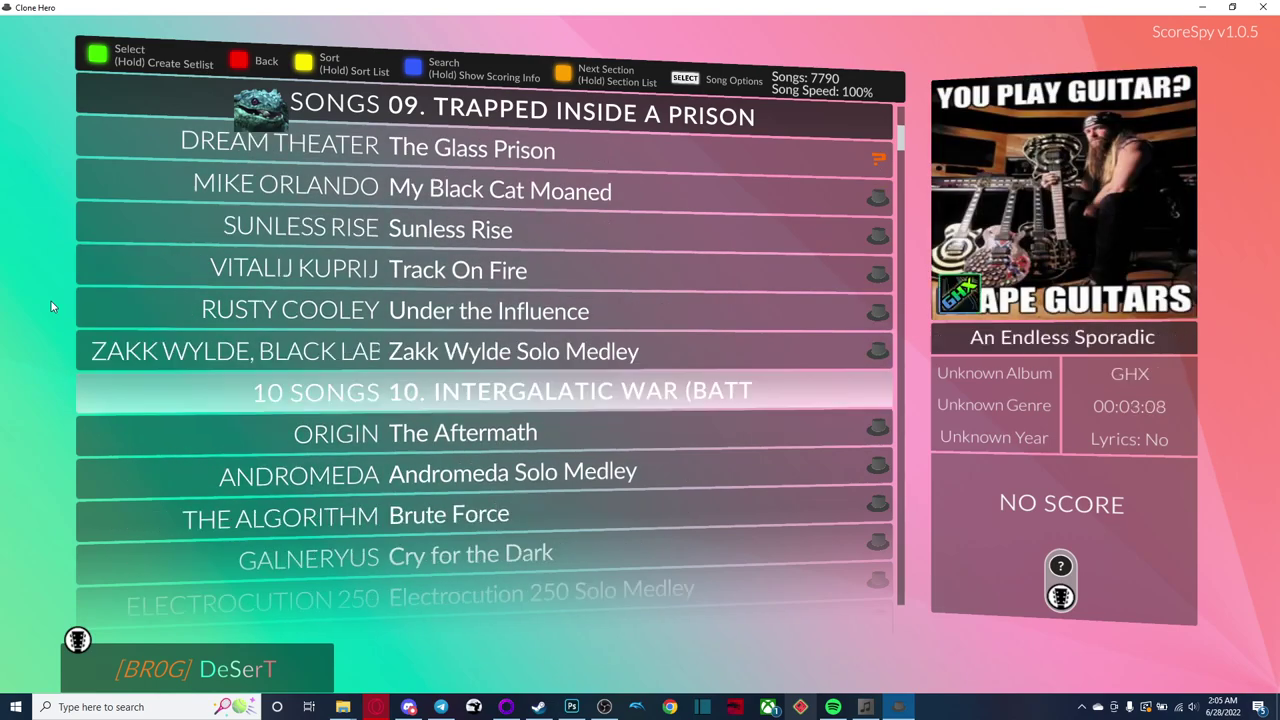
Step: Compare the leaderboard status icons of the songs in the "09. Trapped Inside a Prison" section
key("Up")
key("Up")
key("Up")
key("Up")
key("Up")
key("Up")
key("Up")
key("Up")
key("Up")
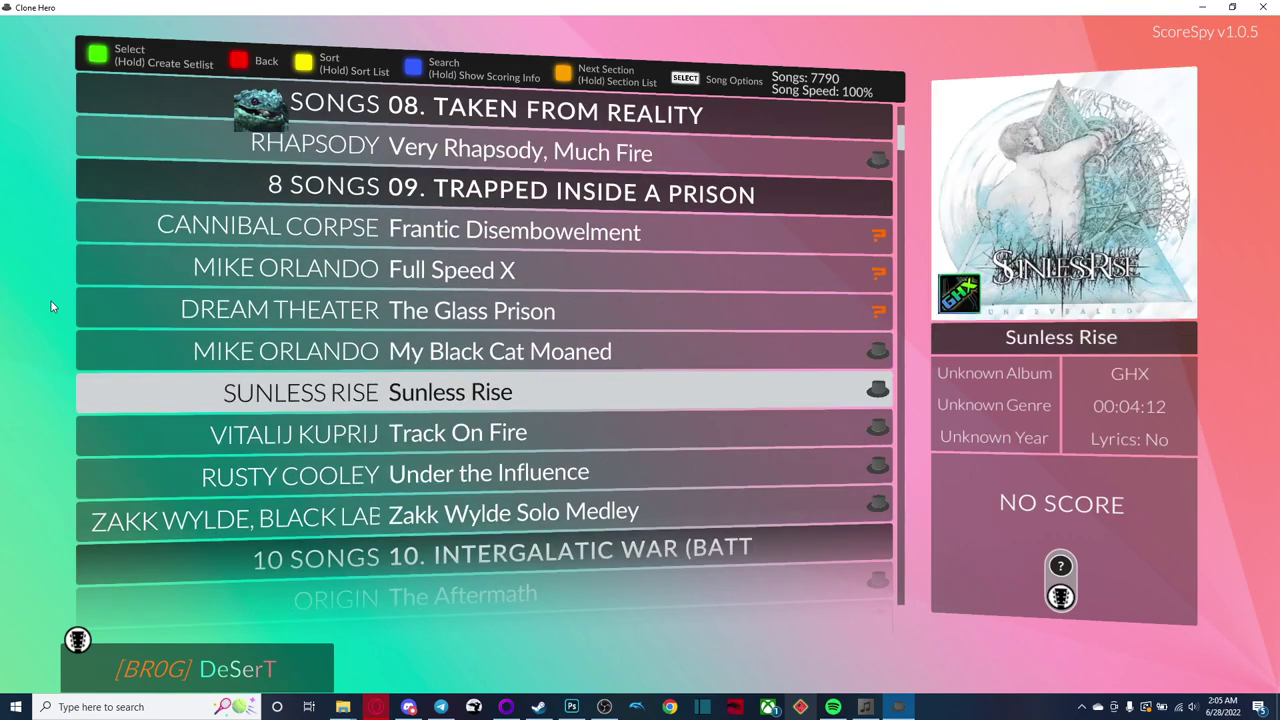
key("Up")
key("Down")
key("Down")
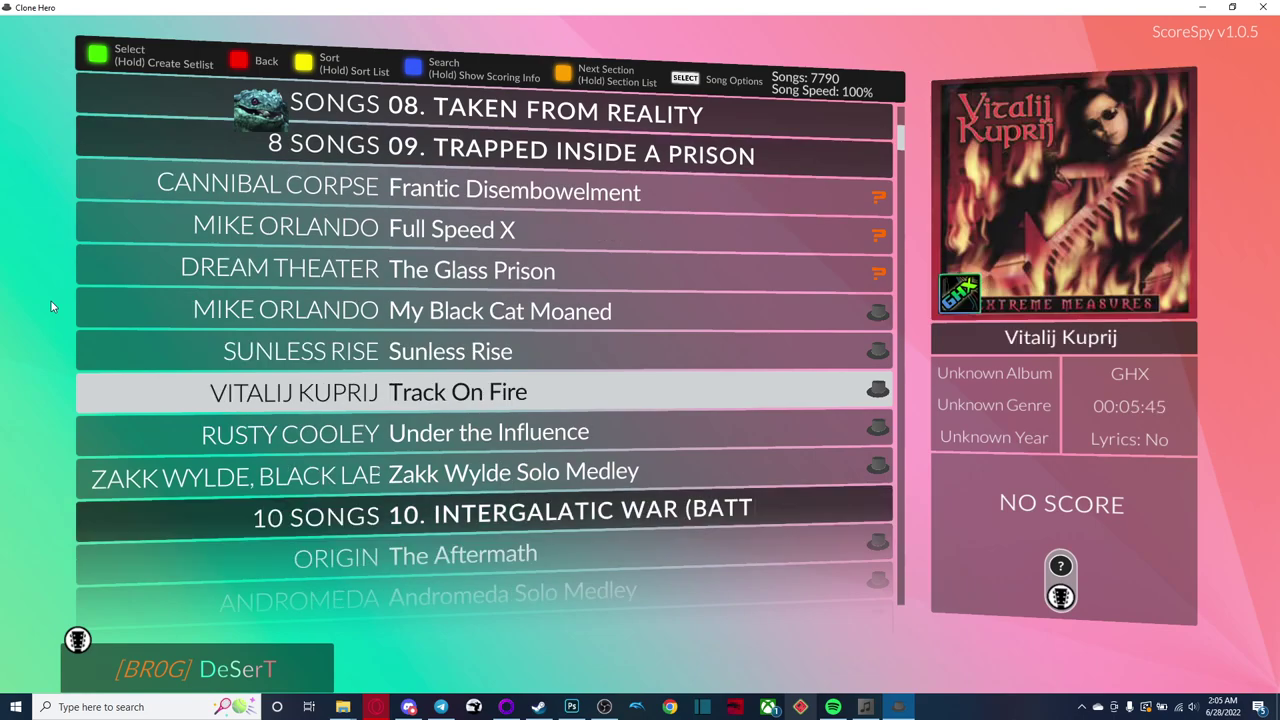
key("Down")
key("Down")
key("Up")
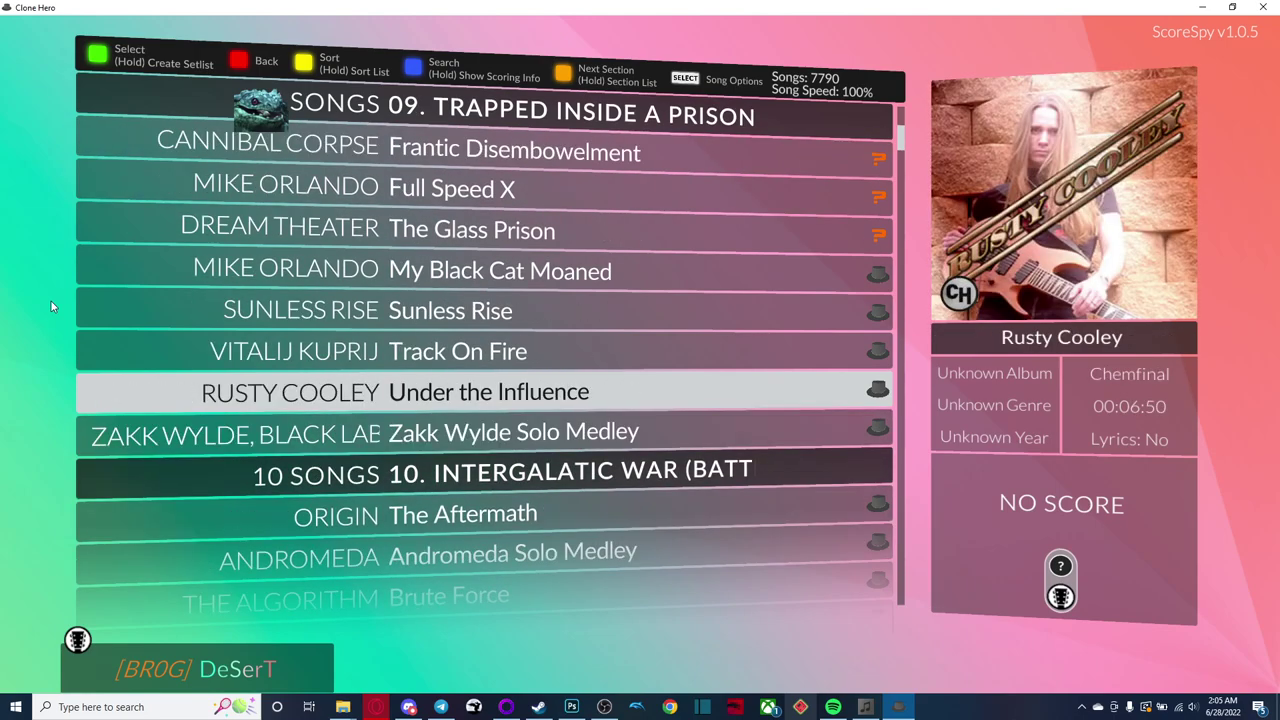
key("Up")
key("Up")
key("Up")
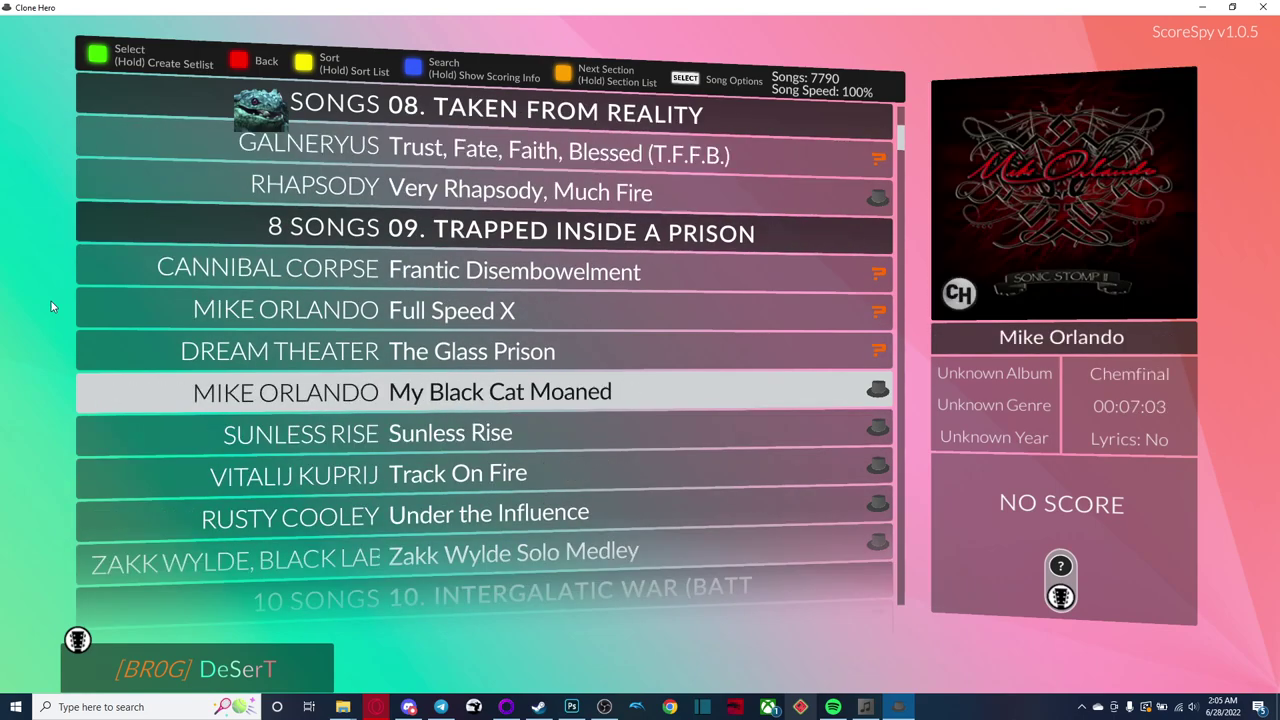
key("Up")
key("Up")
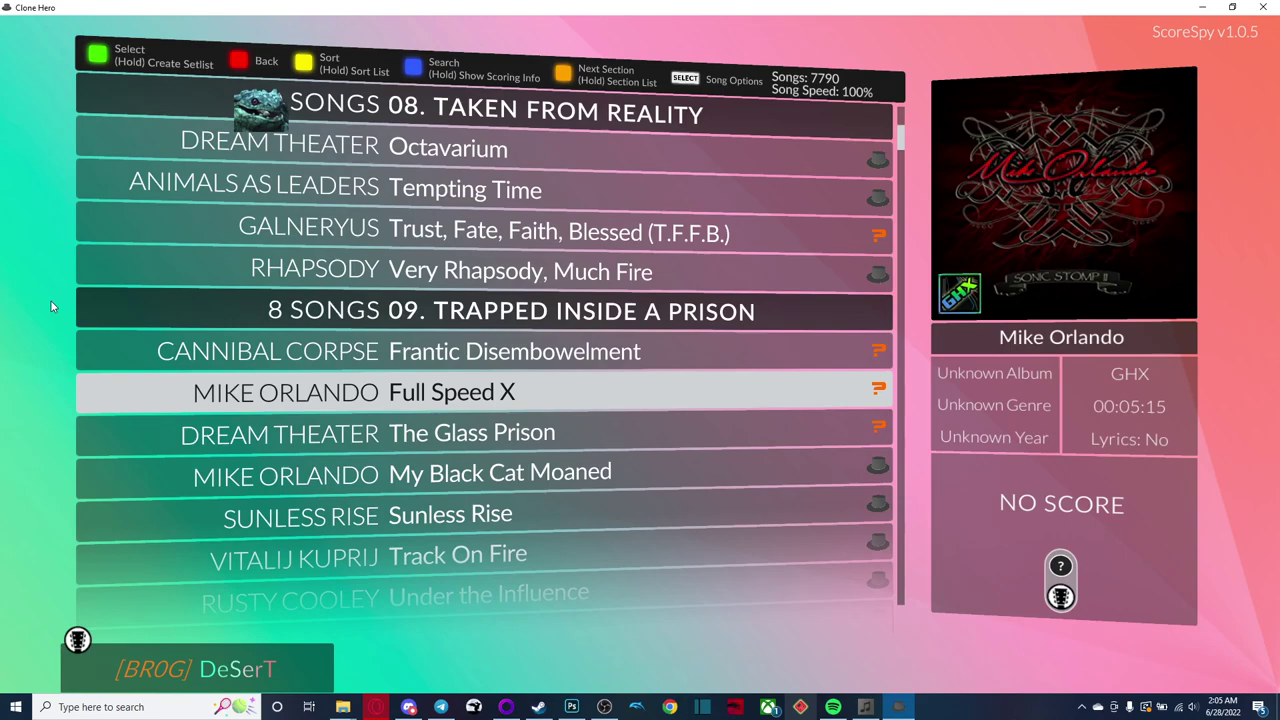
key("Up")
key("Down")
key("Down")
key("Up")
key("Up")
key("Down")
key("Down")
key("Up")
key("Up")
Step: Examine the status icons of the songs in the Paradigm Tier 01 to Tier 07 sections
key("Down")
key("Down")
key("Down")
key("Down")
key("Down")
key("Down")
key("Down")
key("Down")
key("Down")
key("Down")
key("Down")
key("Down")
key("Down")
key("Down")
key("Down")
key("Down")
key("Down")
key("Down")
key("Down")
key("Down")
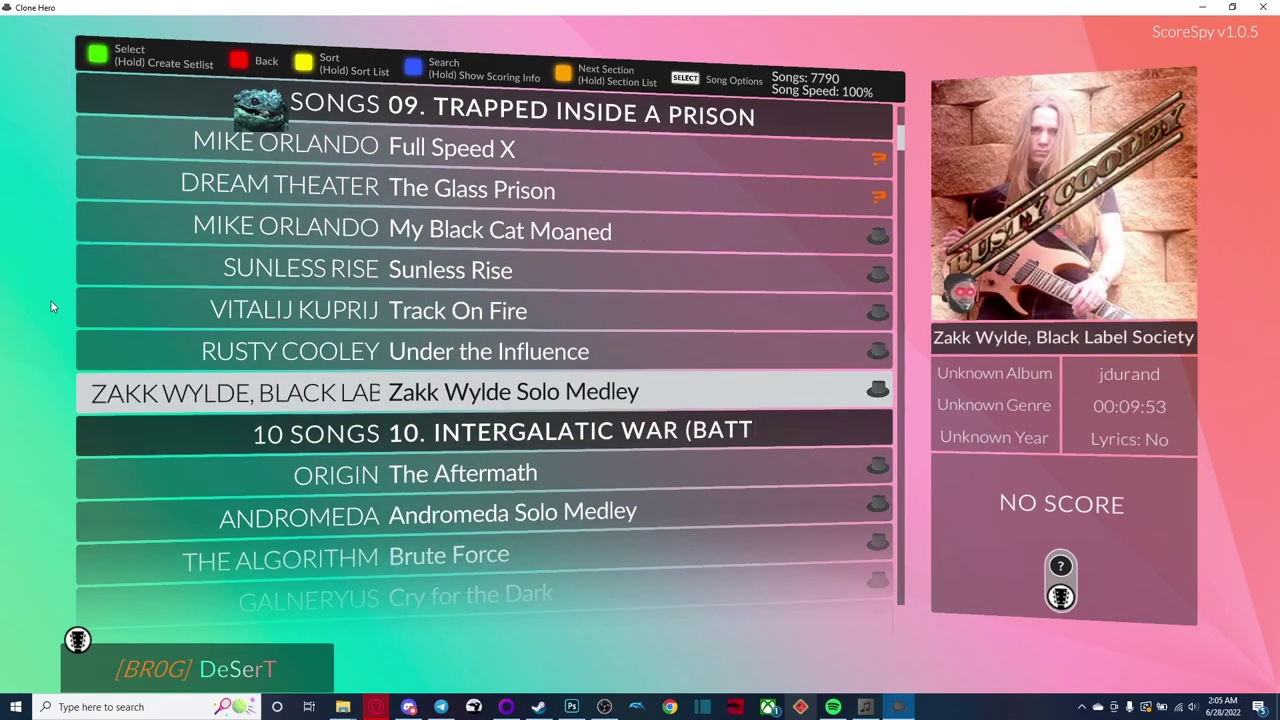
key("Up")
key("Down")
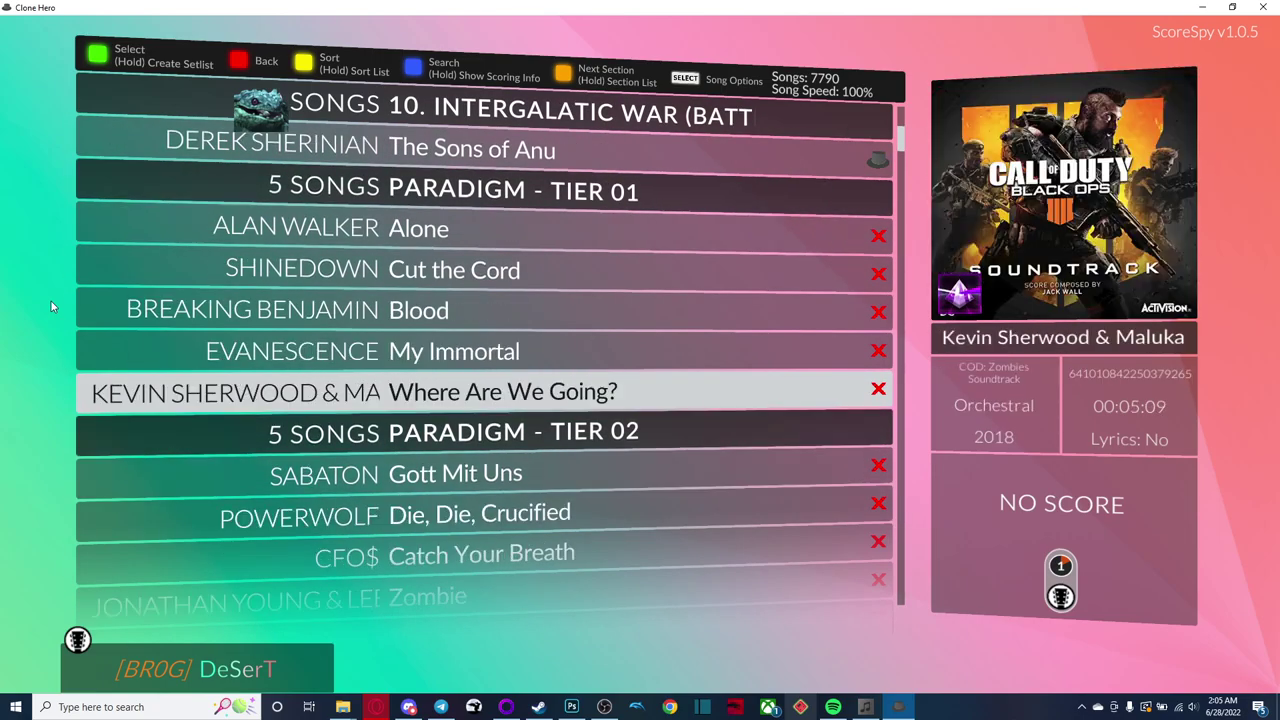
key("Down")
key("Down")
key("Down")
key("Up")
key("Down")
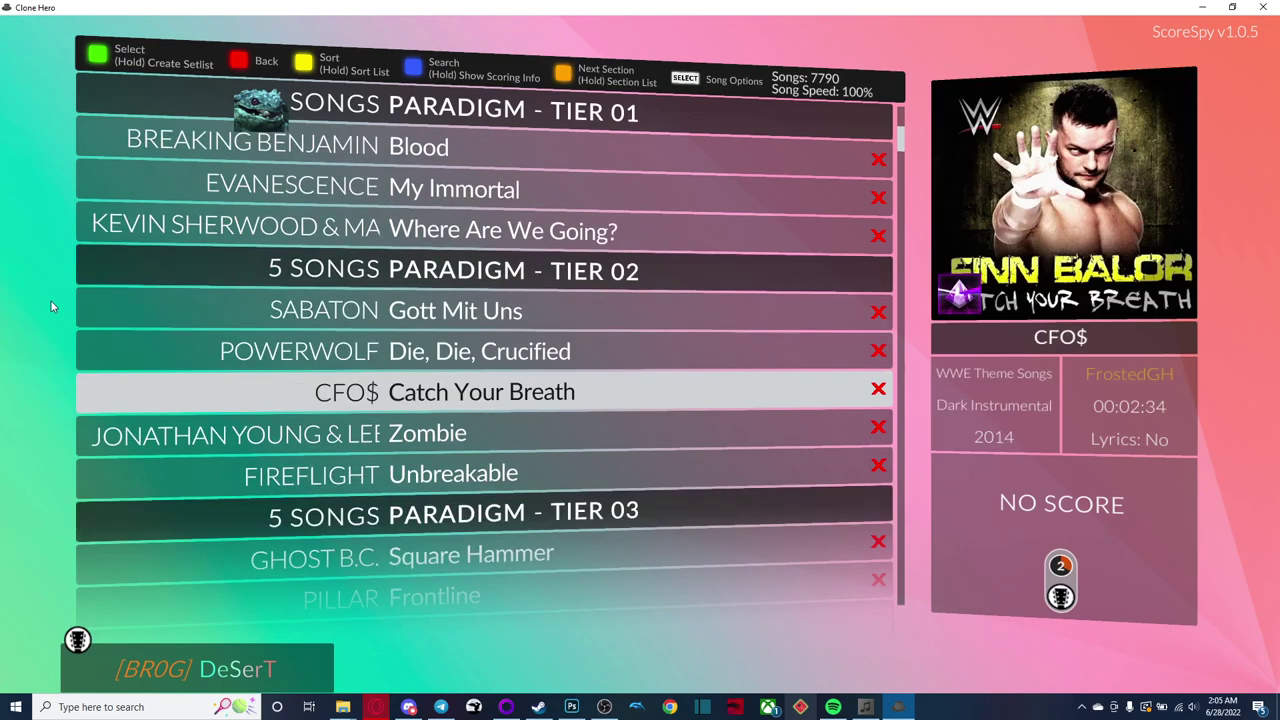
key("Down")
key("Down")
key("Down")
key("Down")
key("Down")
key("Down")
key("Down")
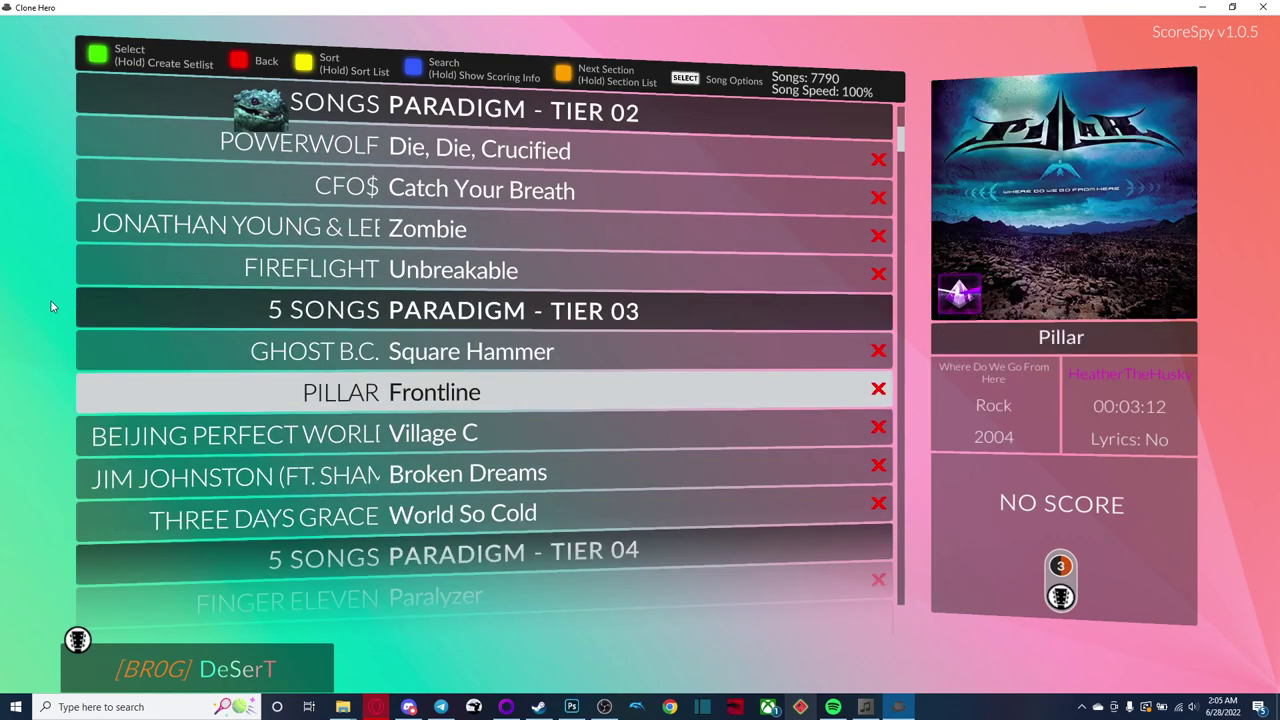
key("Down")
key("Down")
key("Down")
key("Down")
key("Down")
key("Down")
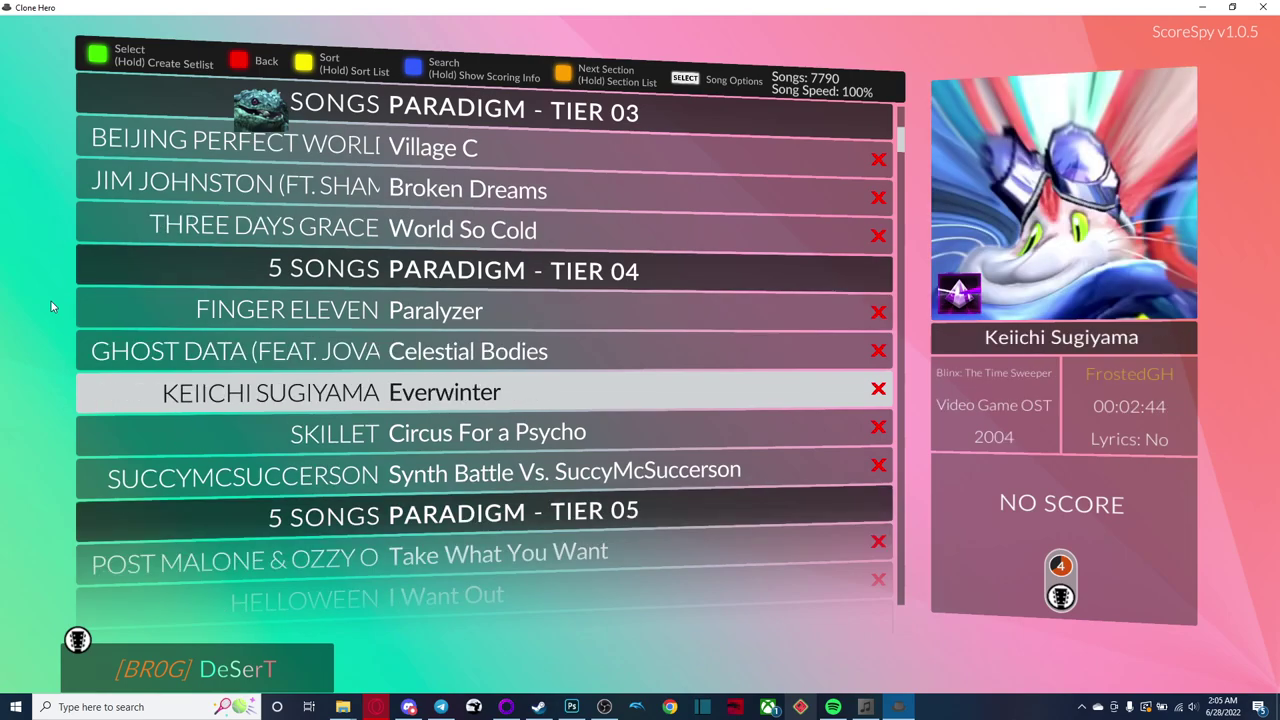
key("Down")
key("Down")
key("Down")
key("Down")
key("Down")
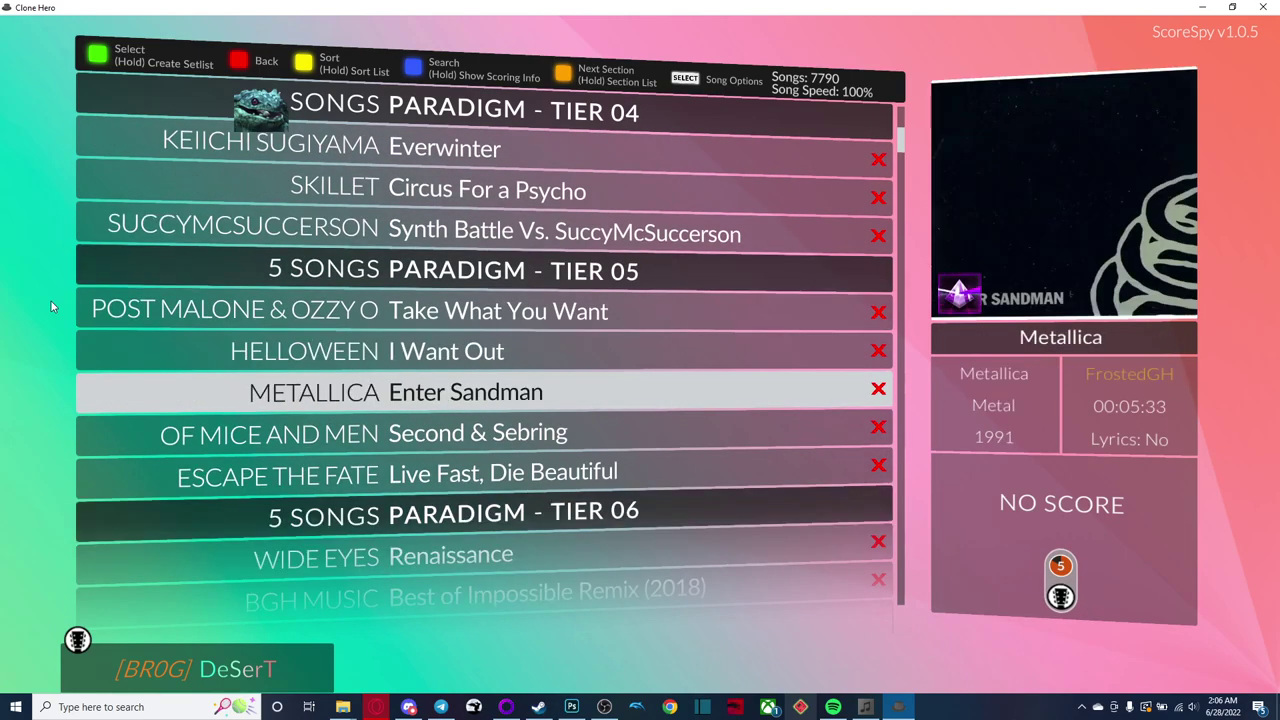
key("Down")
key("Down")
key("Down")
key("Down")
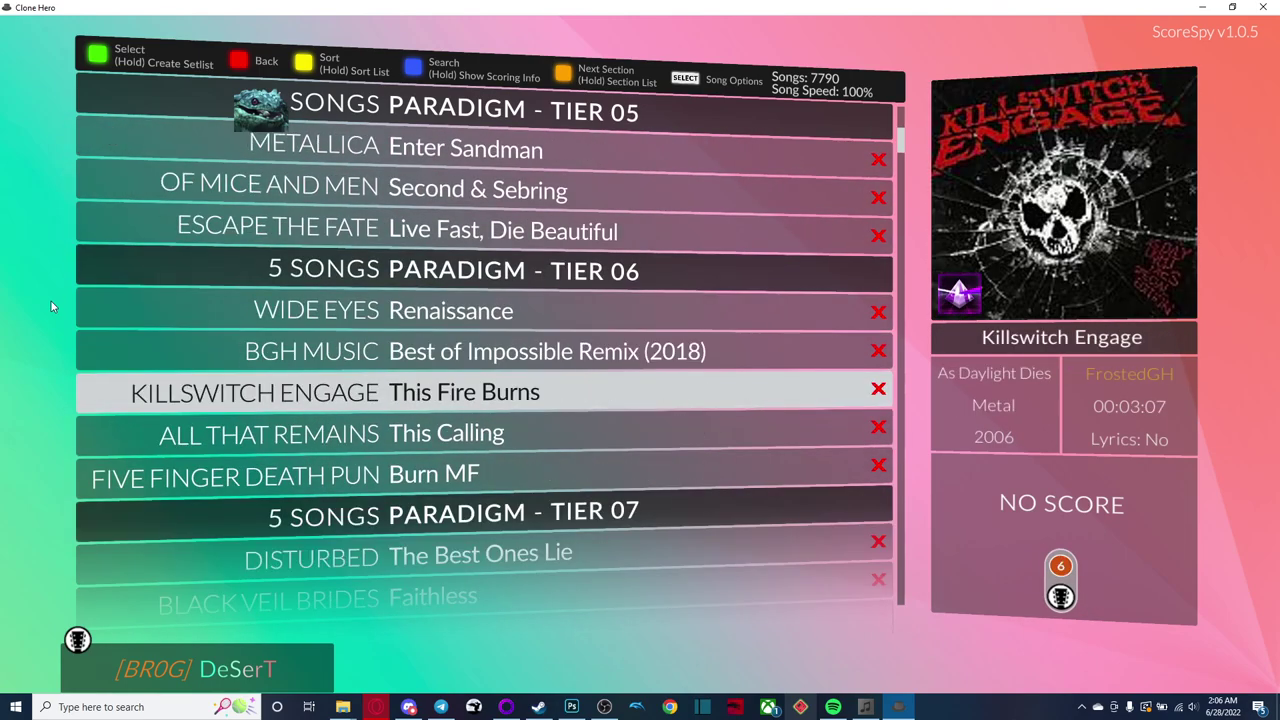
key("Down")
key("Down")
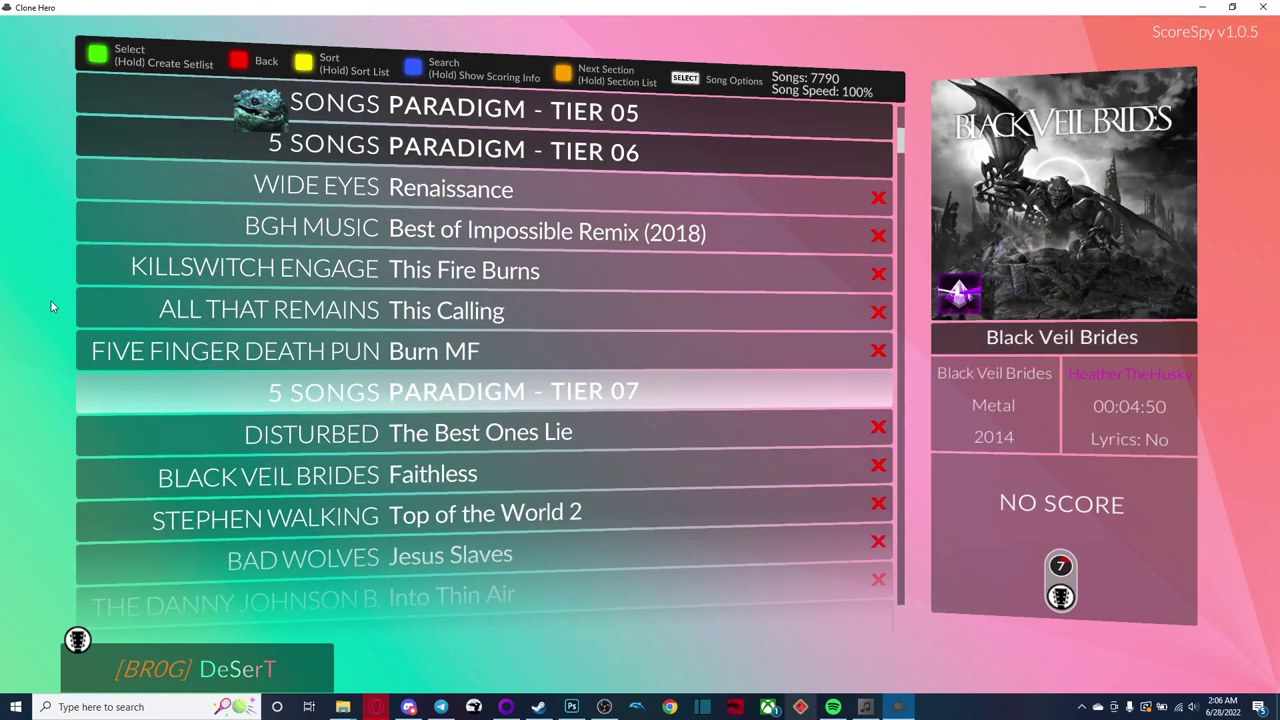
Step: Look through the higher Paradigm sections up to the last song of Tier 15, checking each song's status icon
key("Down")
key("Down")
key("Down")
key("Down")
key("Down")
key("Down")
key("Down")
key("Down")
key("Down")
key("Down")
key("Down")
key("Down")
key("Down")
key("Down")
key("Down")
key("Down")
key("Down")
key("Down")
key("Down")
key("Down")
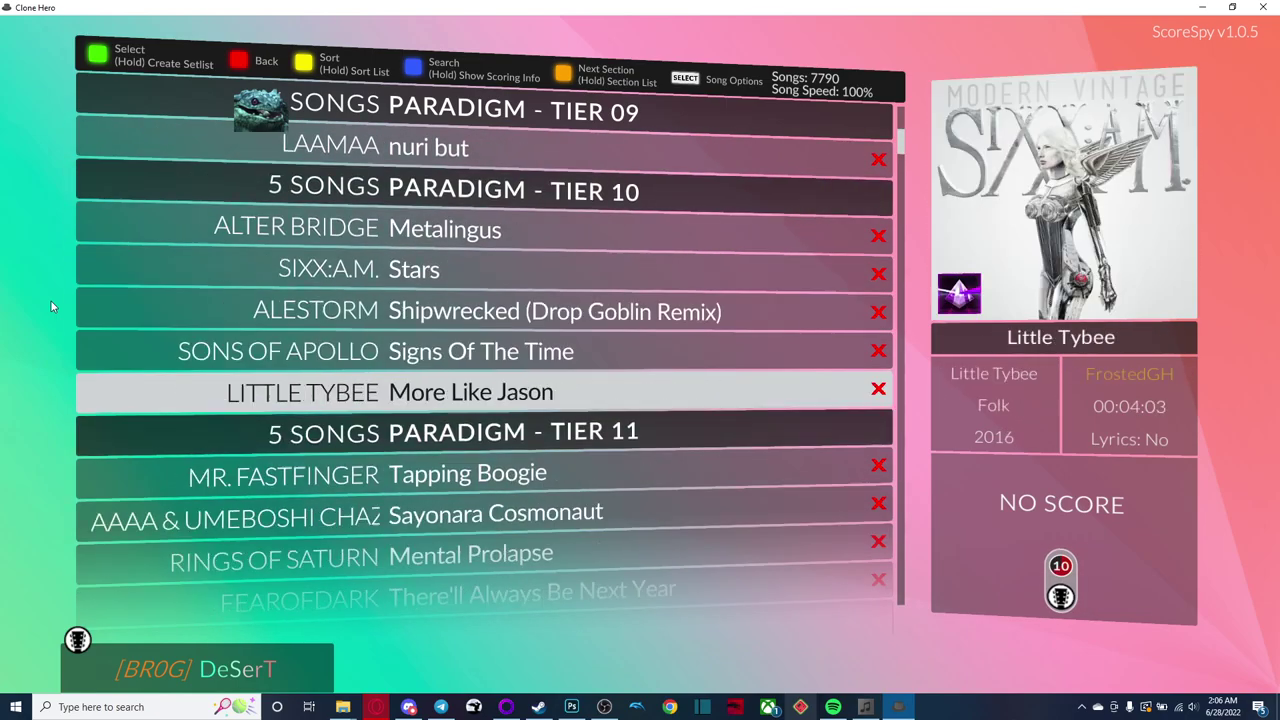
key("Down")
key("Down")
key("Down")
key("Down")
key("Down")
key("Down")
key("Down")
key("Down")
key("Down")
key("Down")
key("Down")
key("Down")
key("Down")
key("Down")
key("Down")
key("Down")
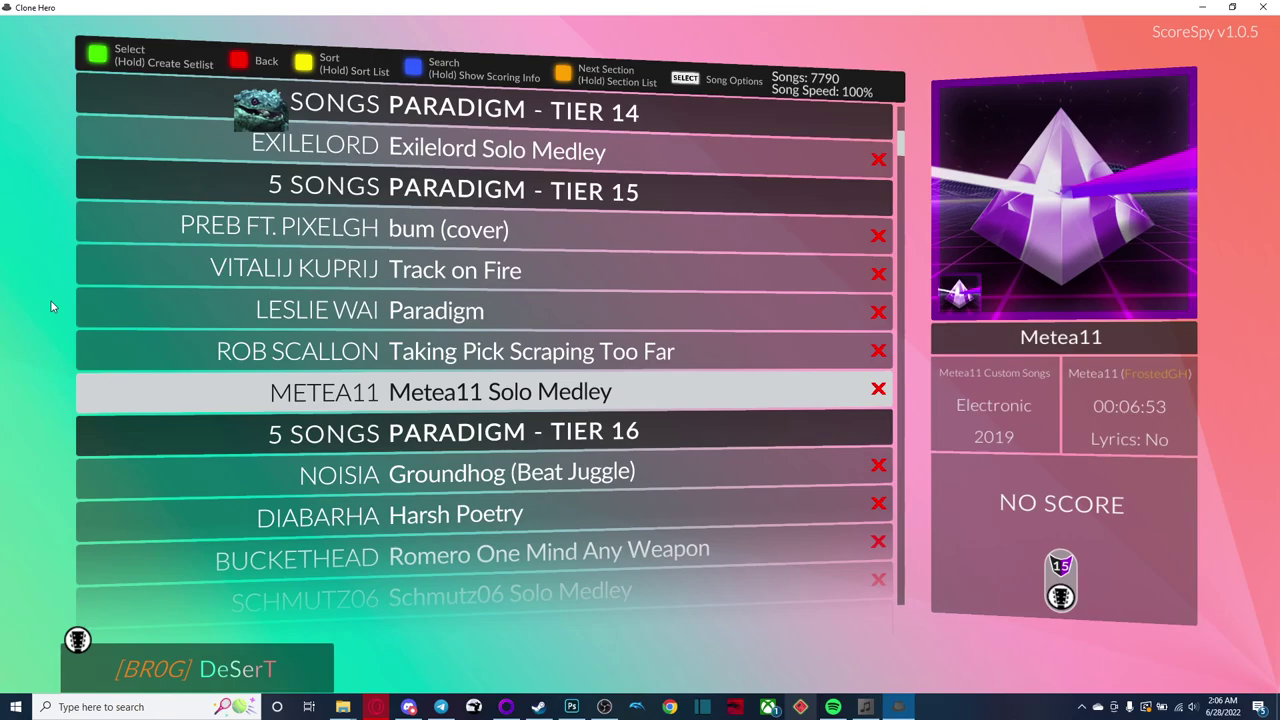
Step: Check the leaderboard status icons of the songs in the Paradigm Tier 16 section, down to "Synth Battle vs DeadShadow"
key("Up")
key("Down")
key("Down")
key("Down")
key("Down")
key("Down")
key("Down")
key("Down")
key("Down")
key("Down")
key("Down")
key("Down")
key("Down")
key("Down")
key("Down")
key("Down")
key("Down")
key("Down")
key("Down")
key("Down")
key("Down")
key("Down")
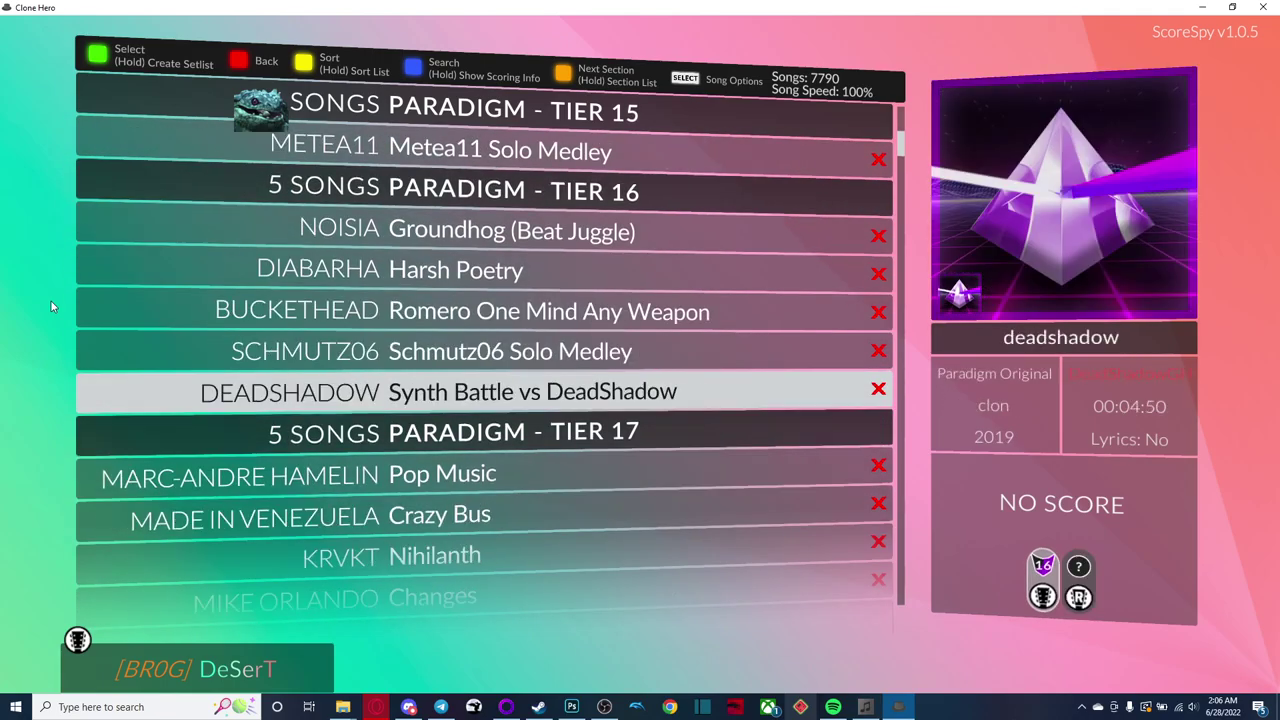
Step: Continue past Paradigm Tier 17 and examine the status icons of the songs in "Tier 02 - Strive for Live"
key("Down")
key("Down")
key("Down")
key("Down")
key("Down")
key("Down")
key("Down")
key("Down")
key("Down")
key("Down")
key("Down")
key("Down")
key("Down")
key("Down")
key("Down")
key("Down")
key("Down")
key("Down")
key("Down")
key("Down")
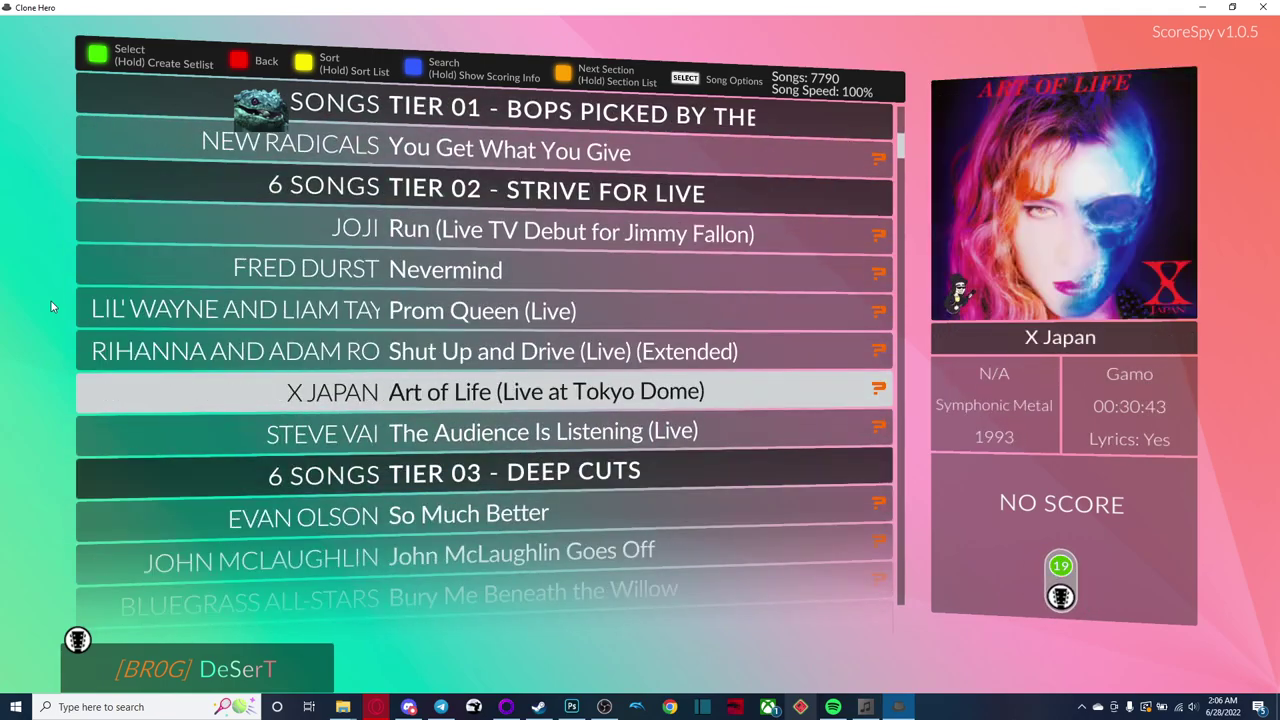
Step: Examine the status icons of the songs in "Tier 03 - Deep Cuts" and "Tier 04 - Virtuoso Heaven", stopping at "Barney Peeled Out"
key("Down")
key("Down")
key("Down")
key("Down")
key("Down")
key("Down")
key("Down")
key("Down")
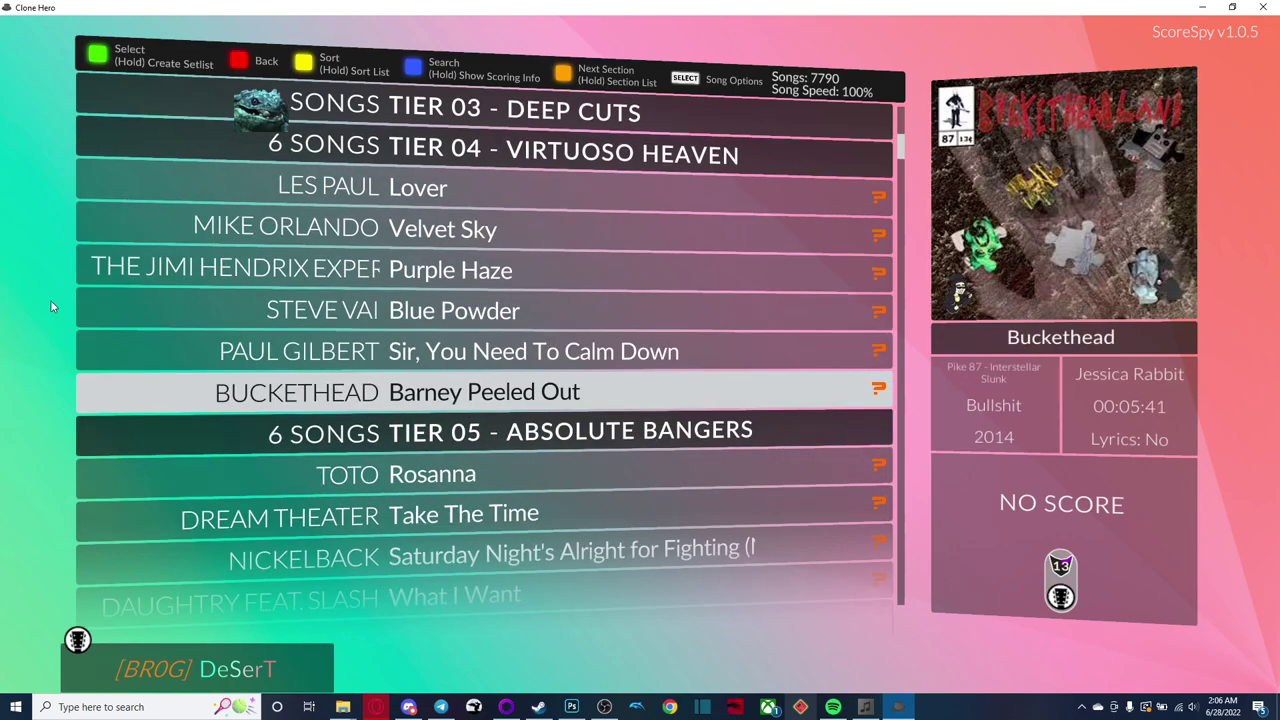
Step: Look through the player profile's options, from Controller to Display Name, and close them without changing anything
key("Return")
key("Down")
key("Down")
key("Down")
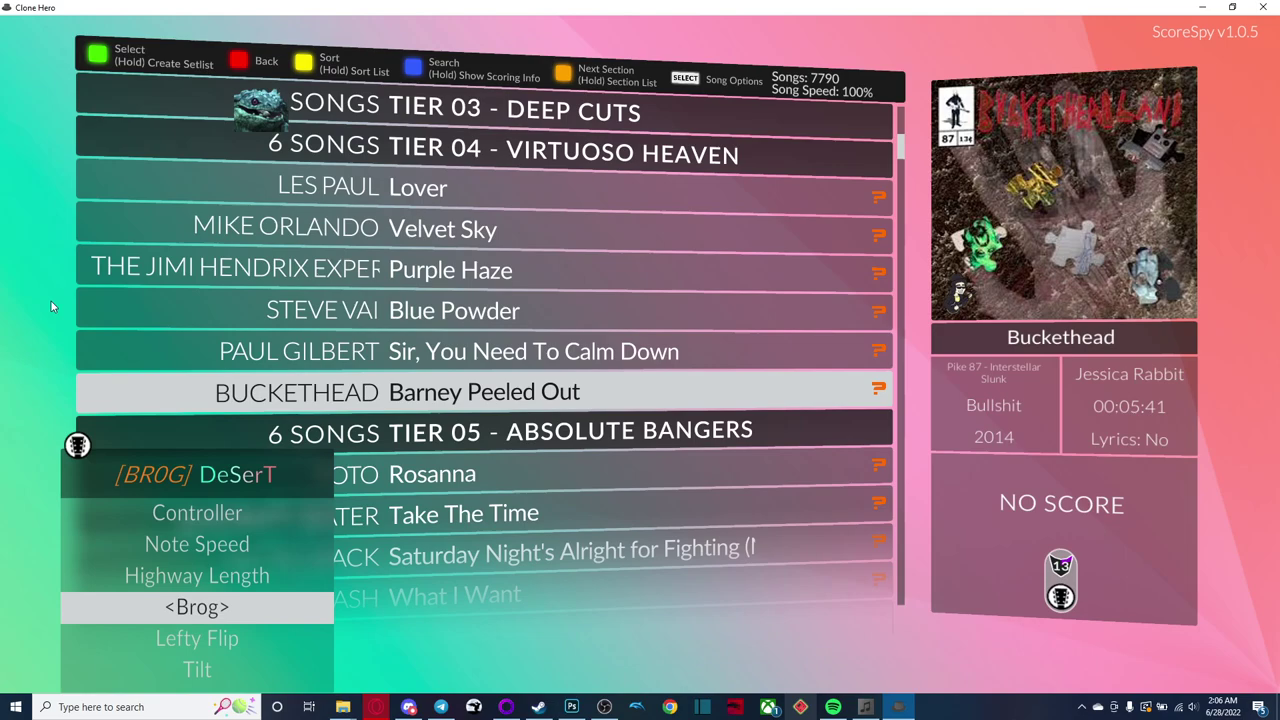
key("Down")
key("Down")
key("Down")
key("Down")
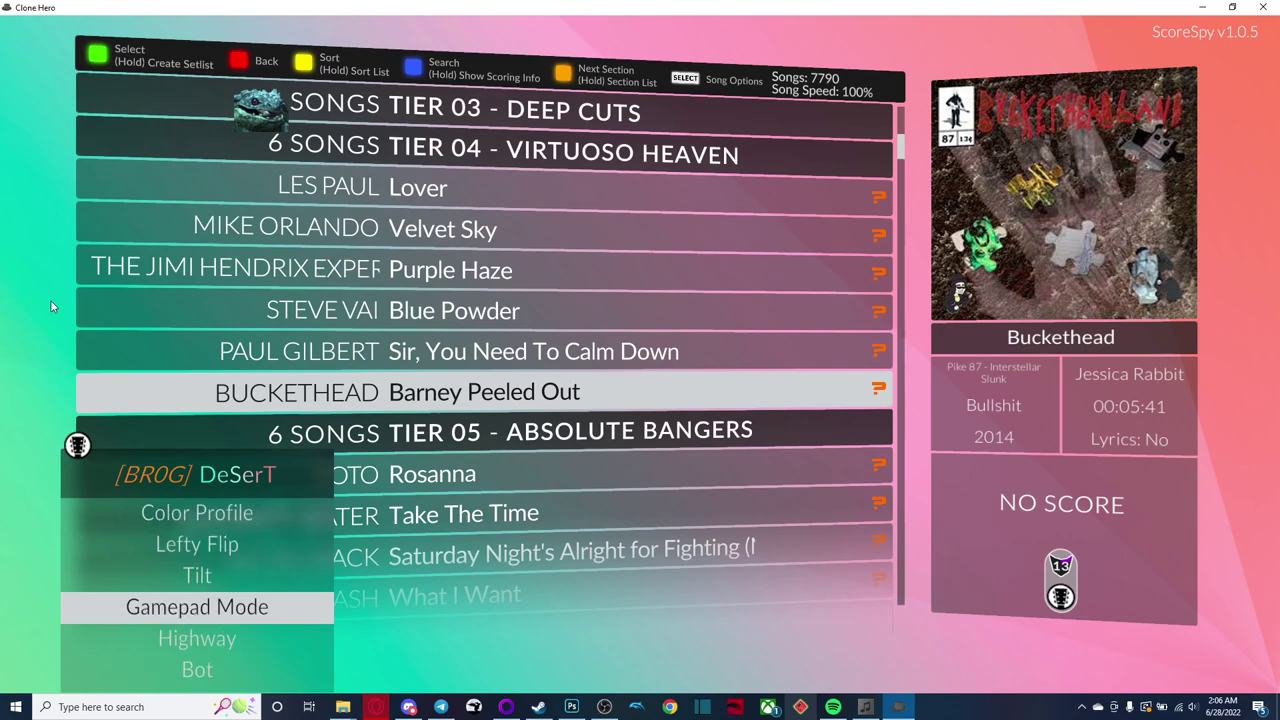
key("Down")
key("Down")
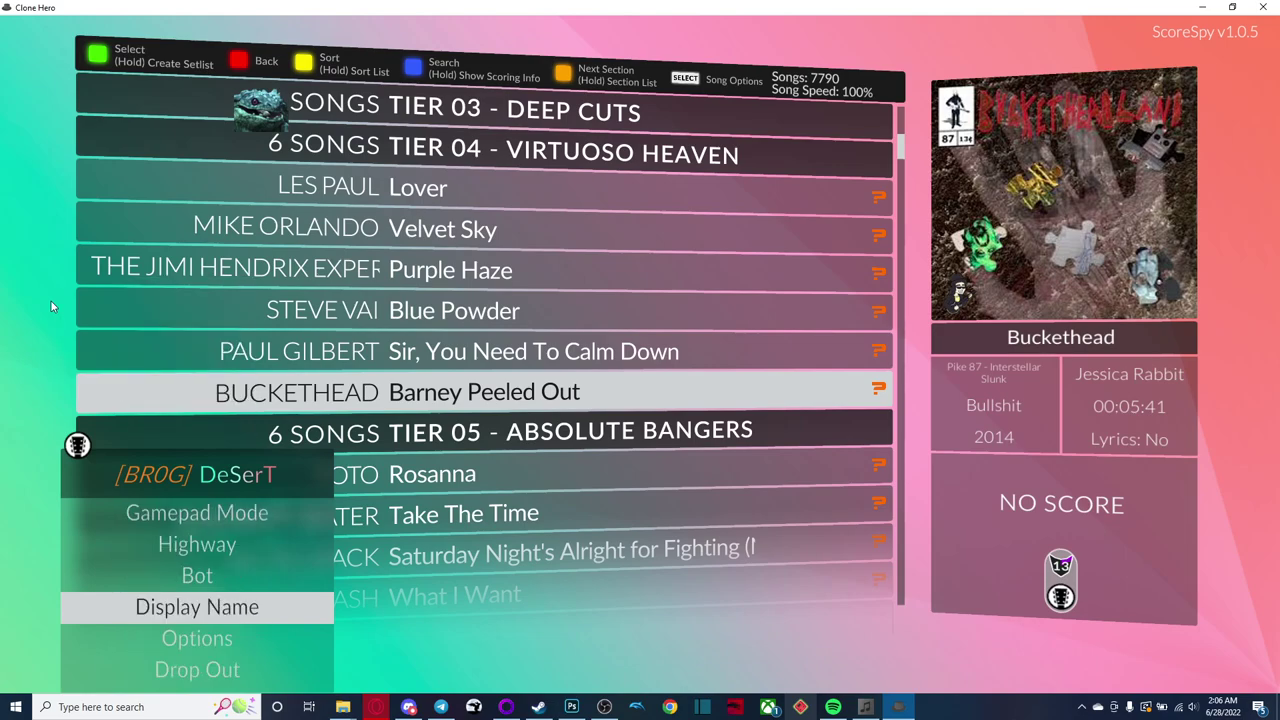
key("Up")
key("Escape")
key("Escape")
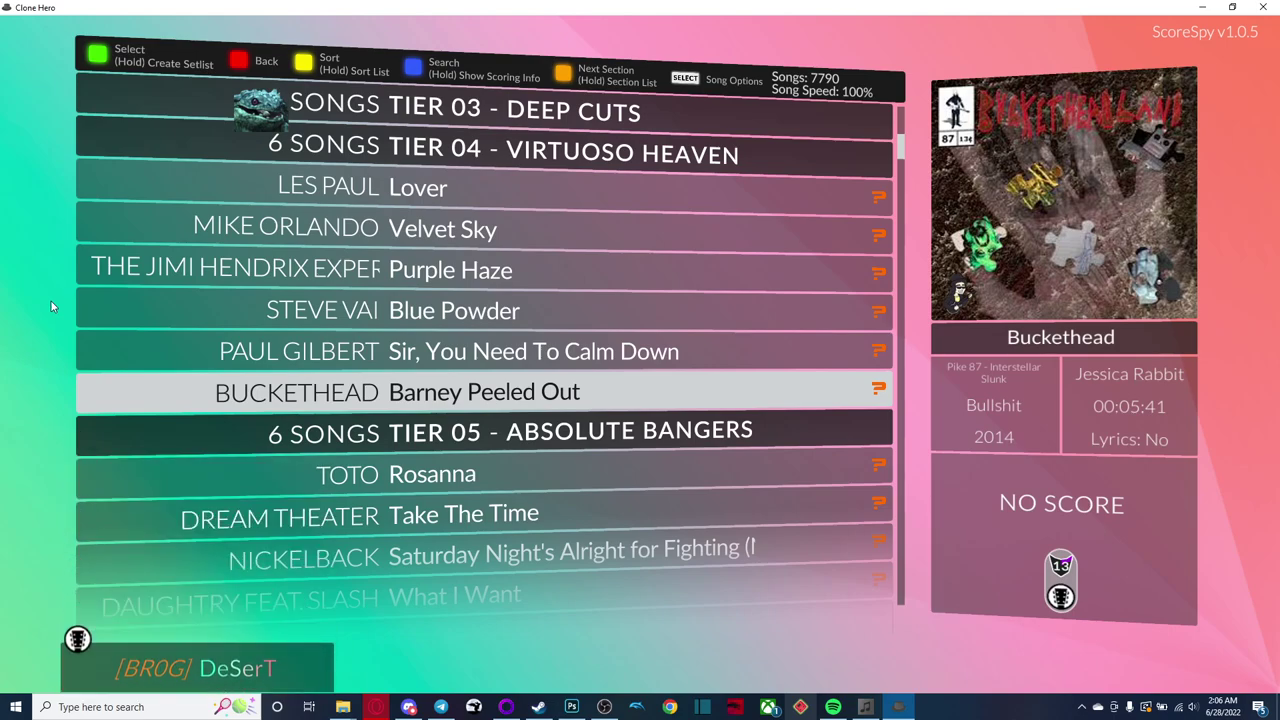
Step: Go back to the main menu, look over its entries and reopen the Quickplay song list
key("Escape")
key("Down")
key("Down")
key("Down")
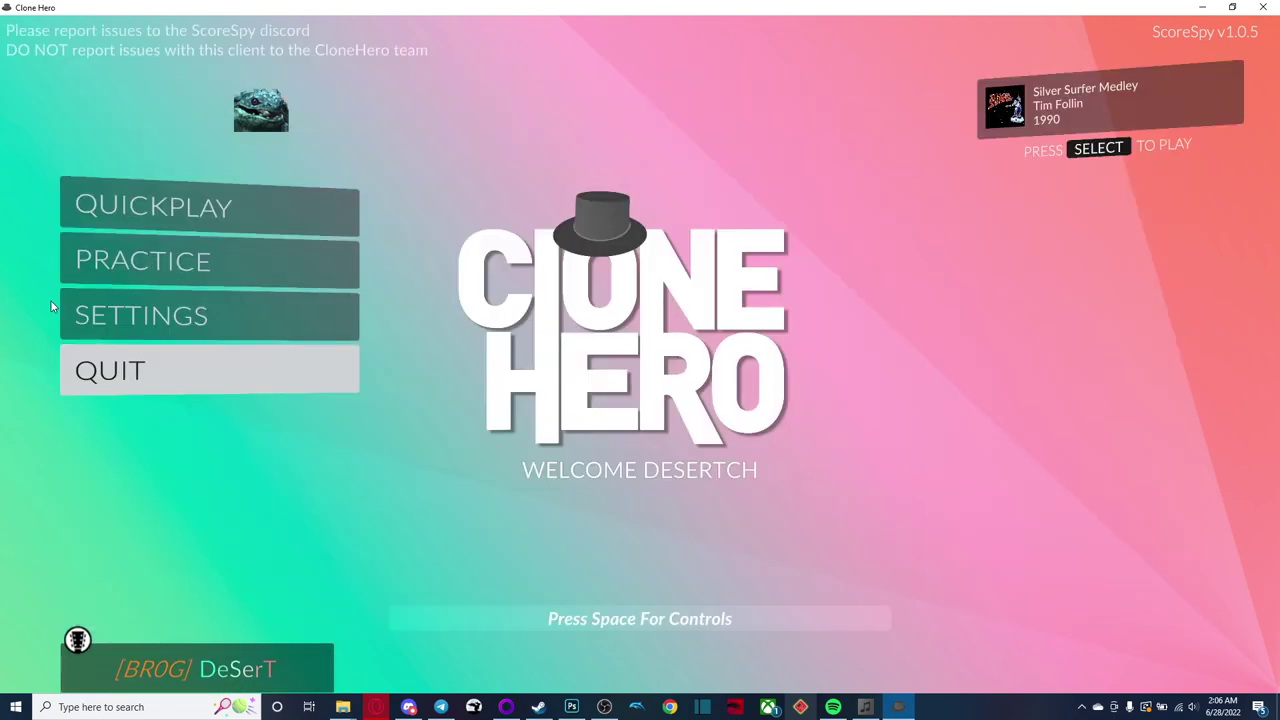
key("Up")
key("Up")
key("Up")
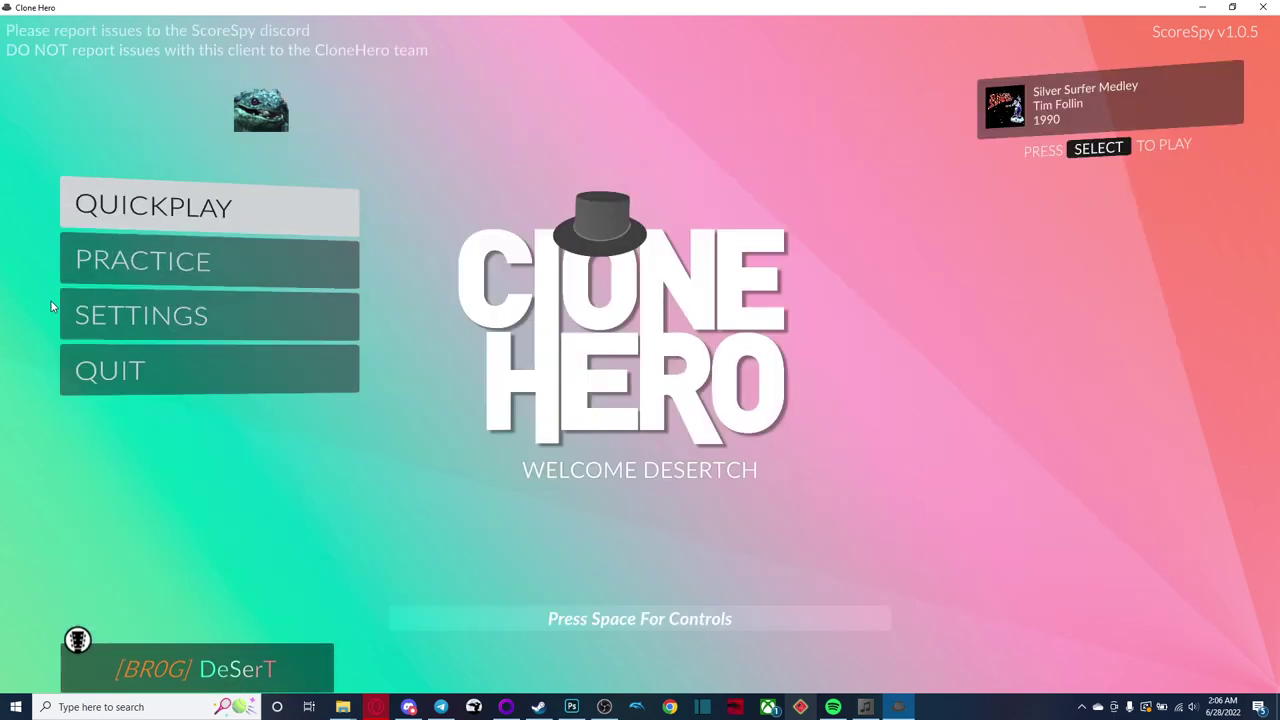
key("Return")
Step: Examine the player profile's options again, including Controller and Note Speed
key("Return")
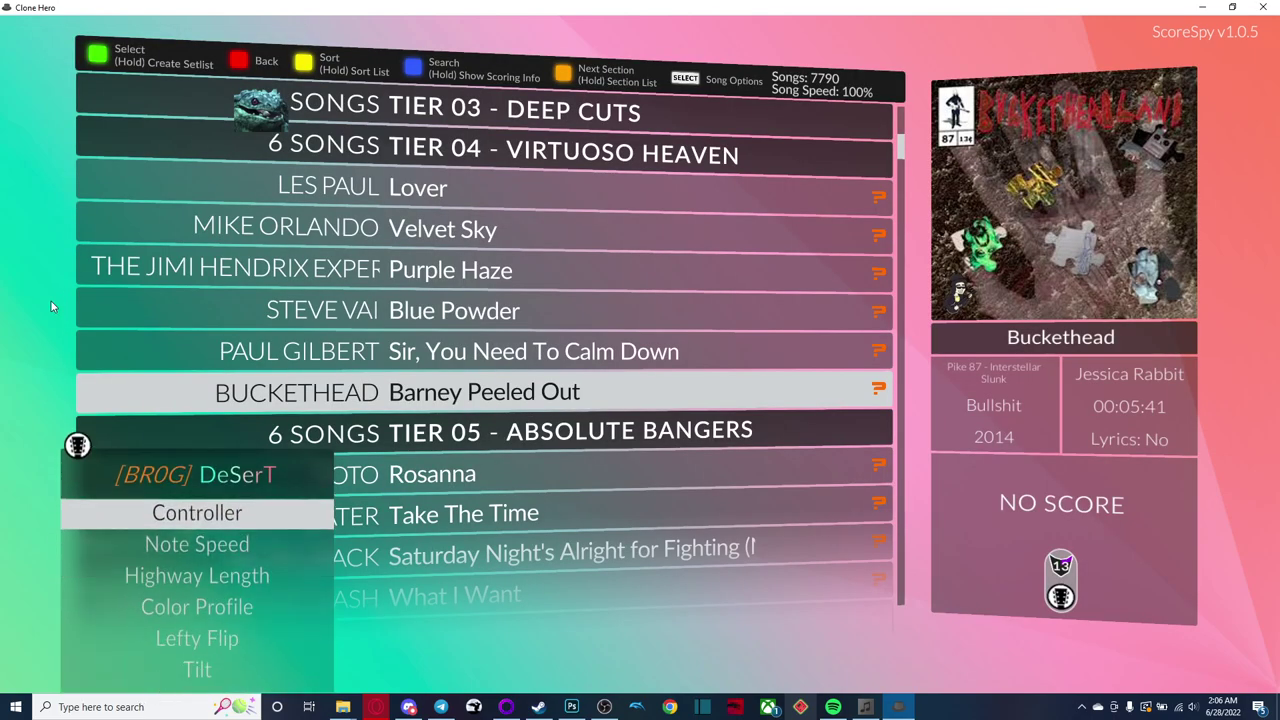
key("Down")
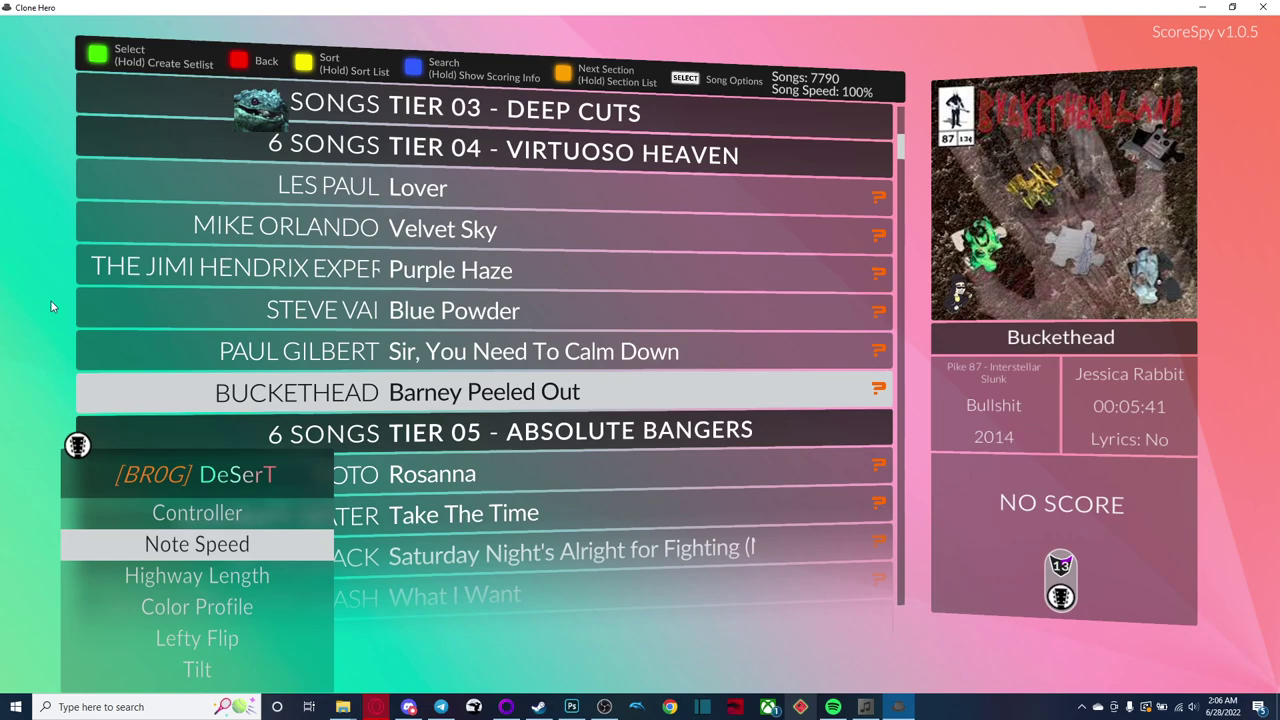
key("Return")
key("Return")
key("Down")
key("Down")
key("Escape")
key("Return")
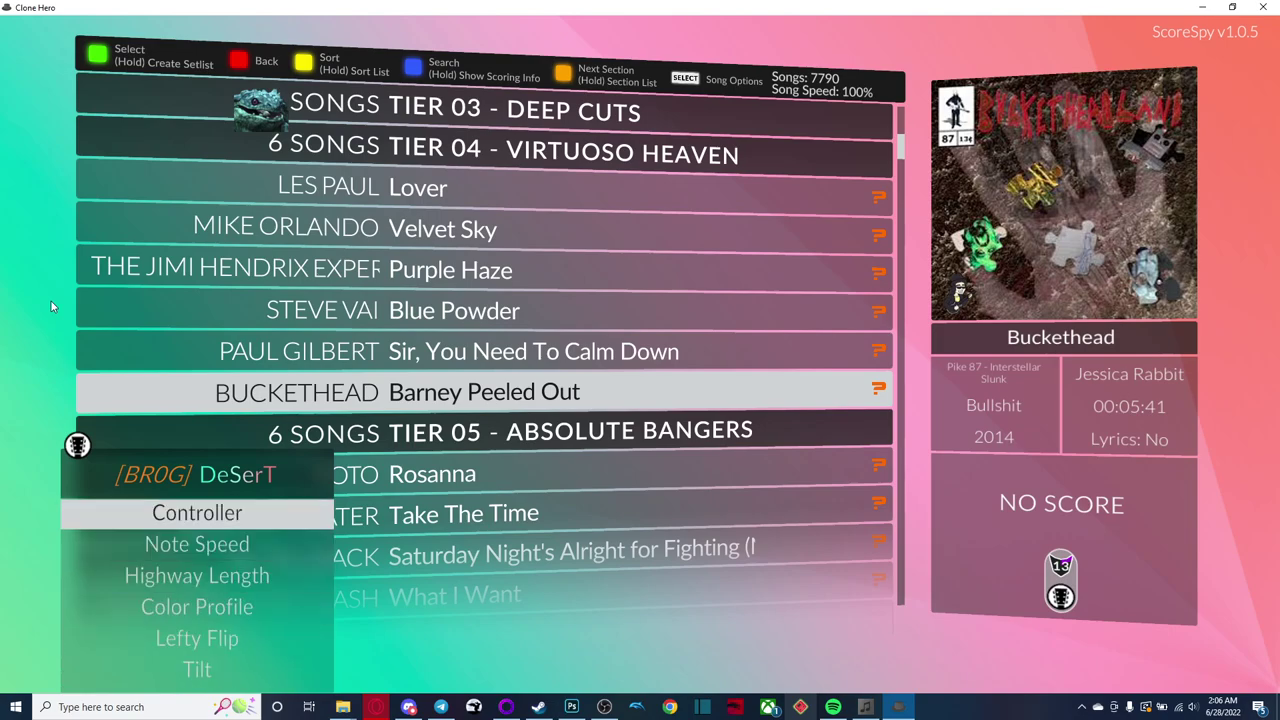
Step: Close the player profile's options and switch to the ScoreSpy launcher
key("Down")
key("Escape")
key("Escape")
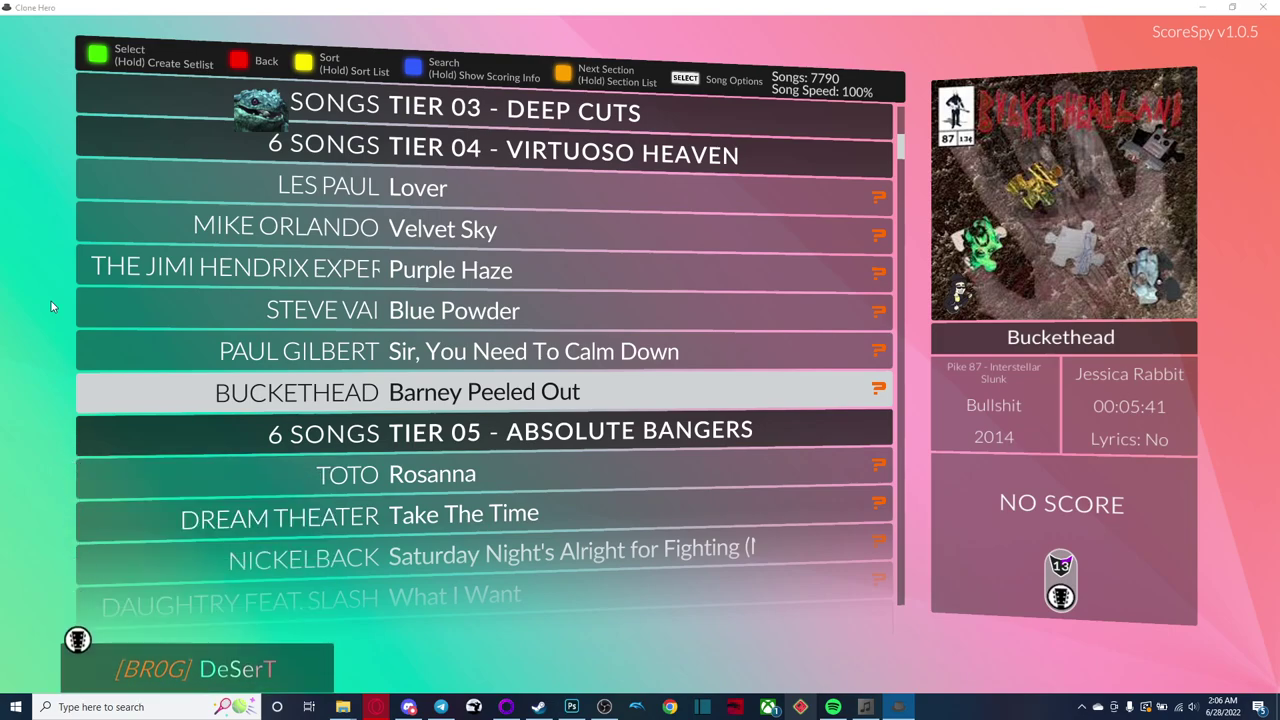
key("alt+Tab")
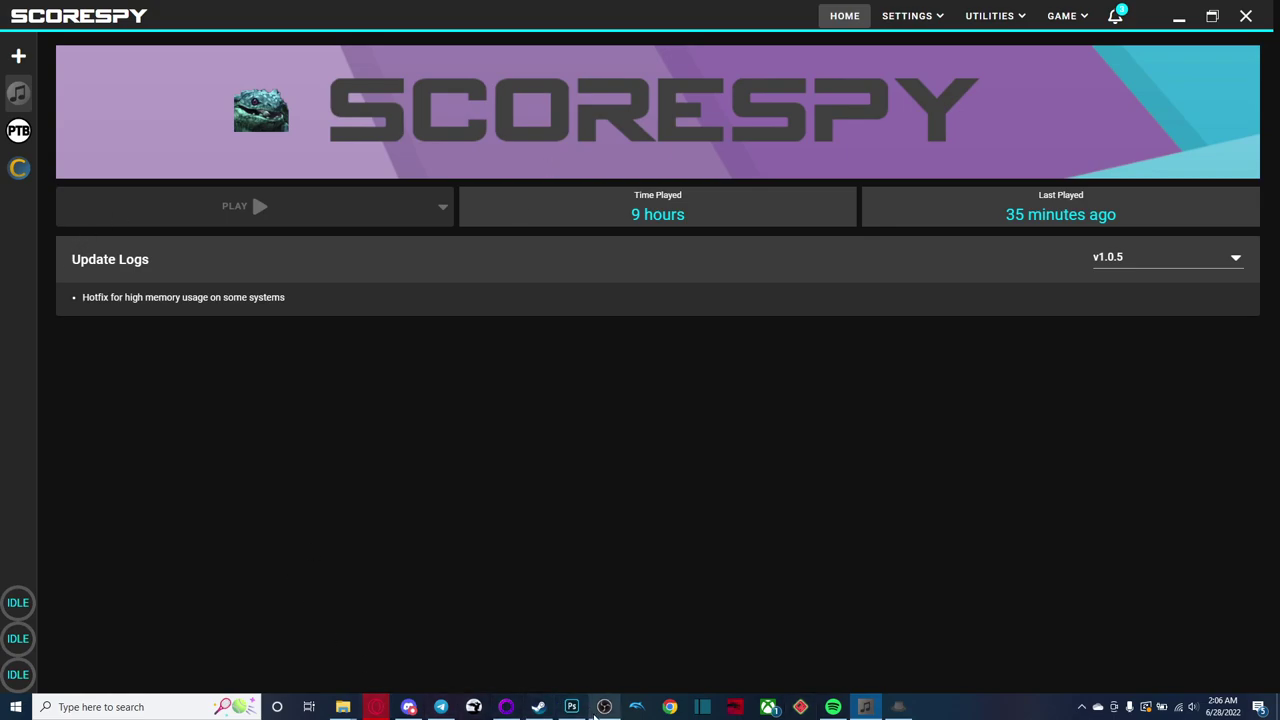